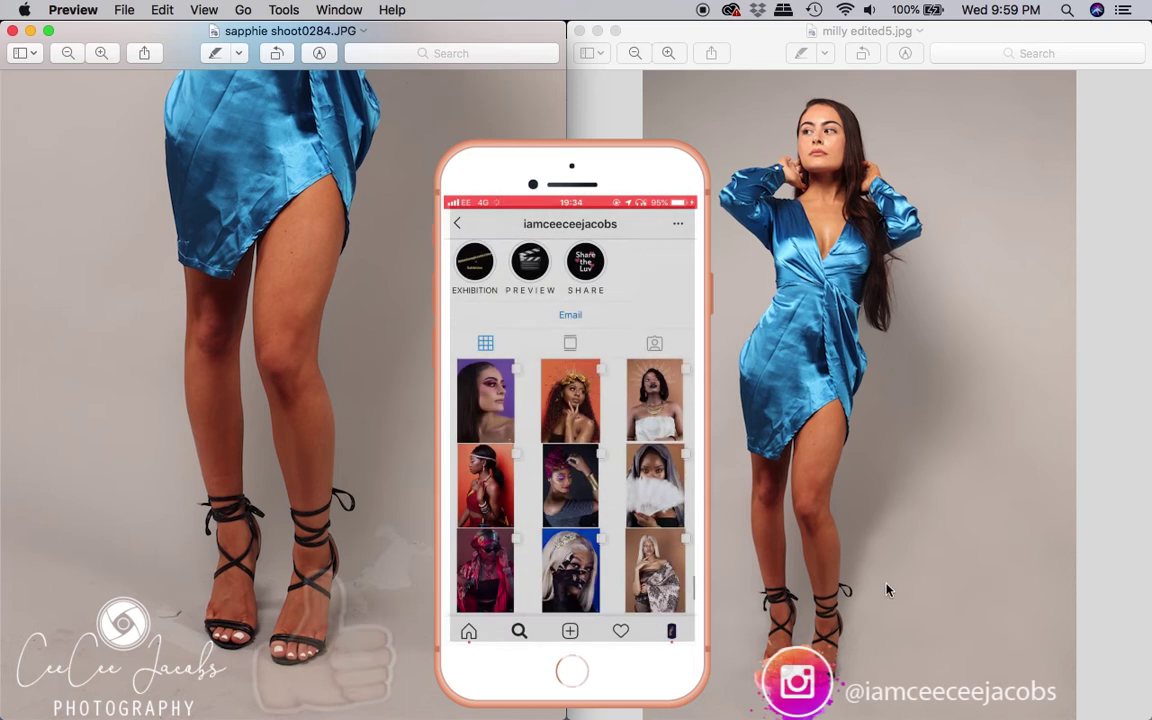
# - Compare the floor and backdrop around the feet in sapphie shoot0284.JPG and milly edited5.jpg
pyautogui.click(886, 584)
pyautogui.scroll(5, 886, 584)
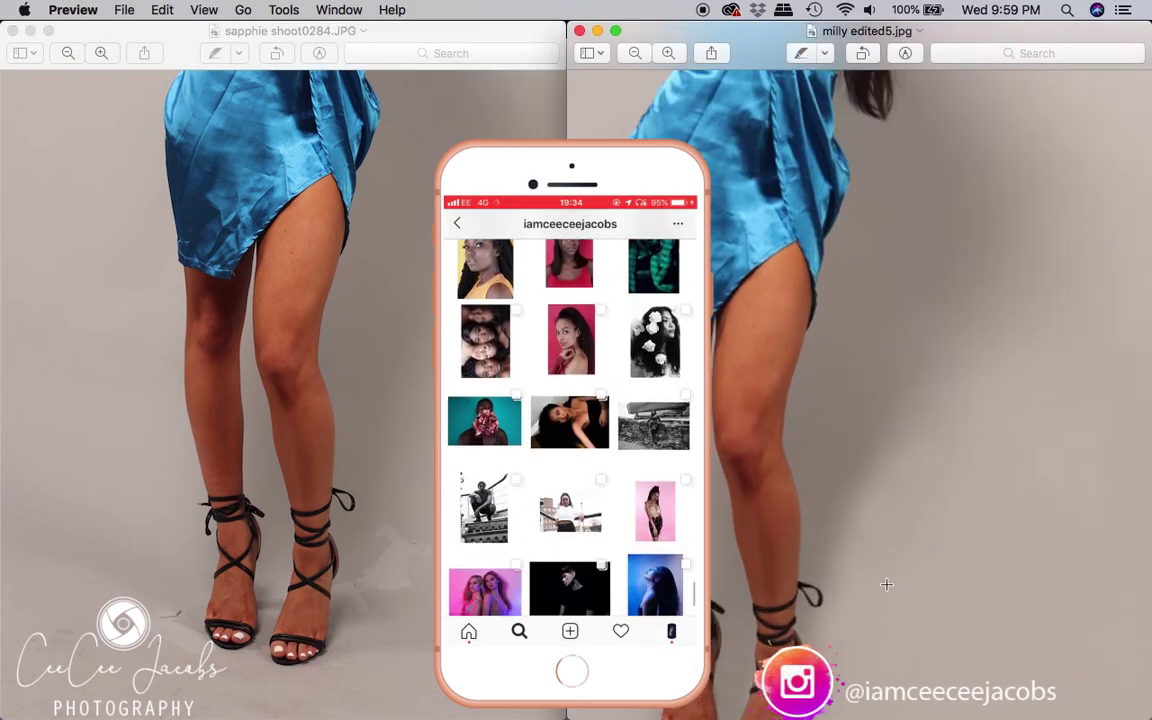
pyautogui.scroll(-3, 886, 584)
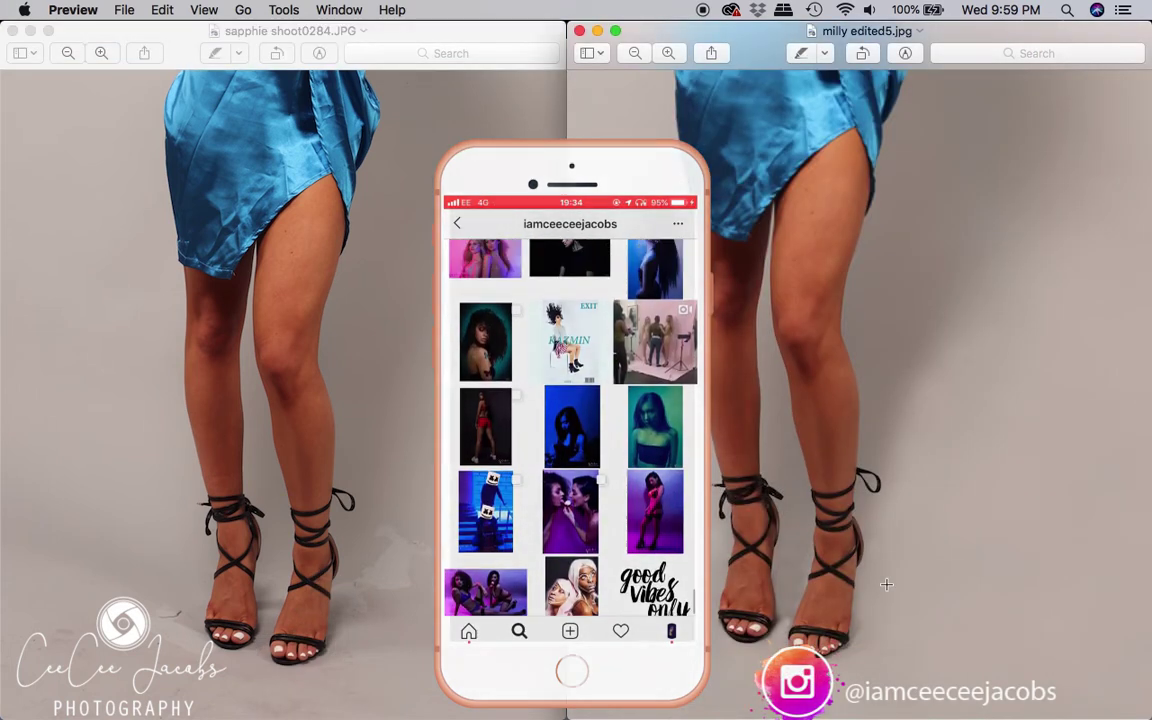
pyautogui.scroll(2, 886, 584)
pyautogui.scroll(3, 886, 584)
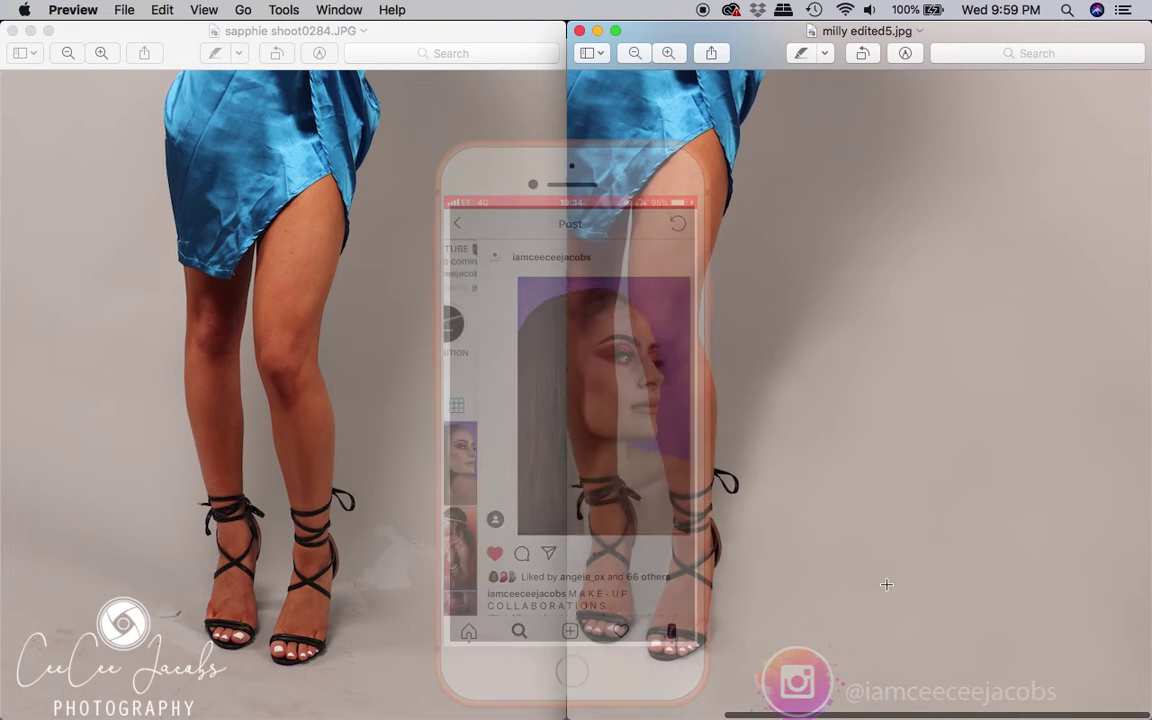
pyautogui.hscroll(-5, 886, 584)
pyautogui.scroll(-3, 886, 584)
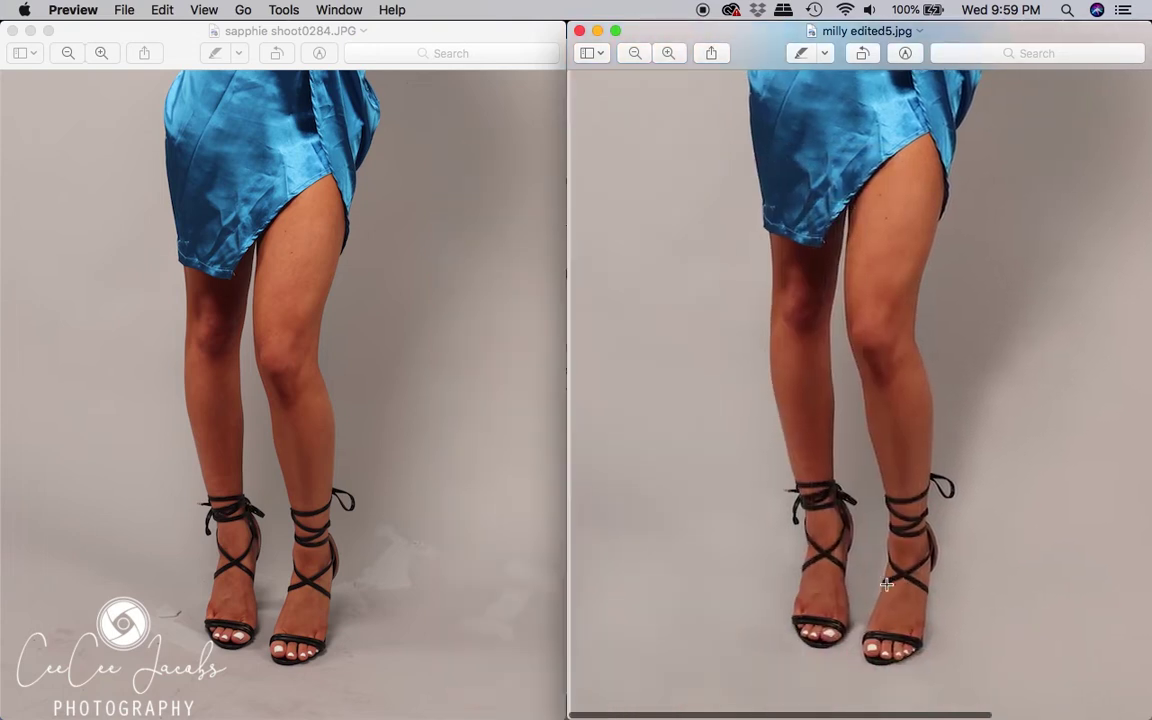
pyautogui.click(422, 588)
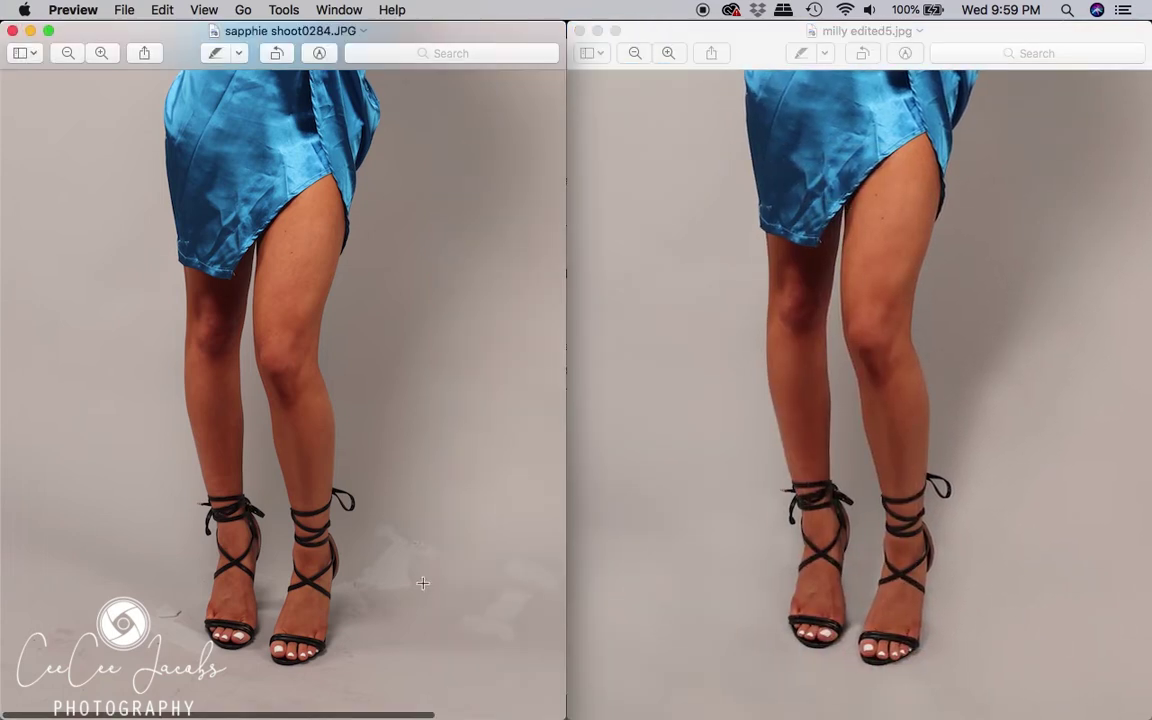
pyautogui.hscroll(5, 422, 583)
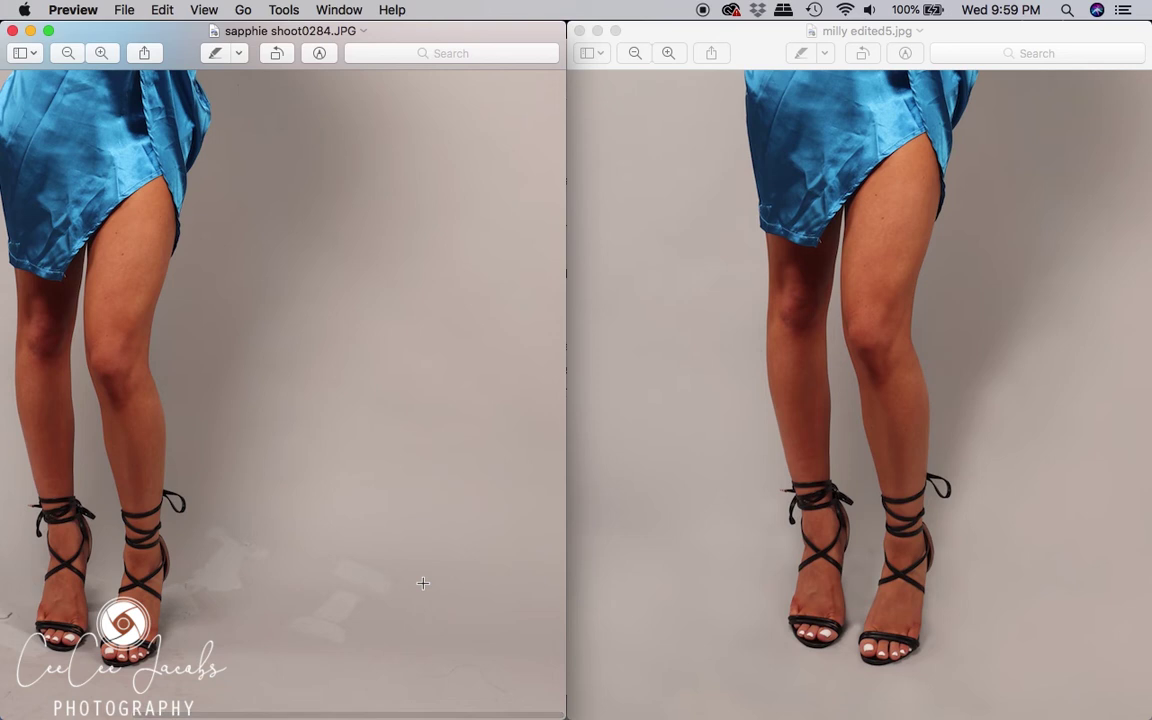
pyautogui.hscroll(-5, 422, 583)
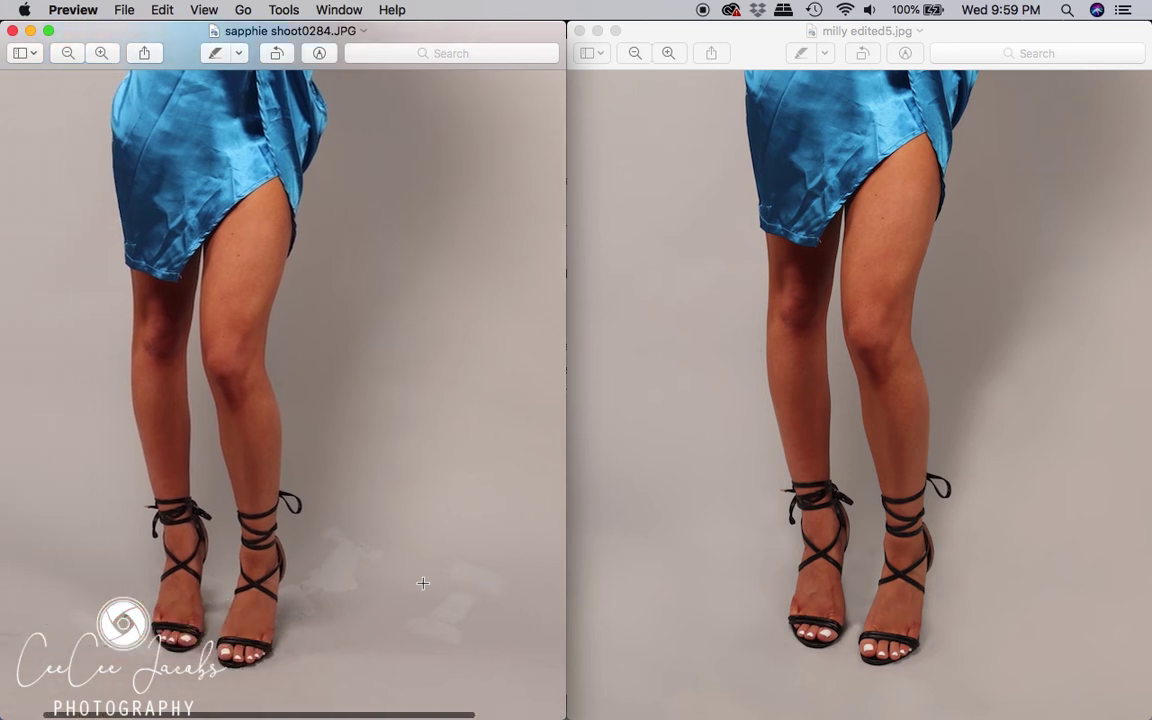
pyautogui.hscroll(-3, 422, 583)
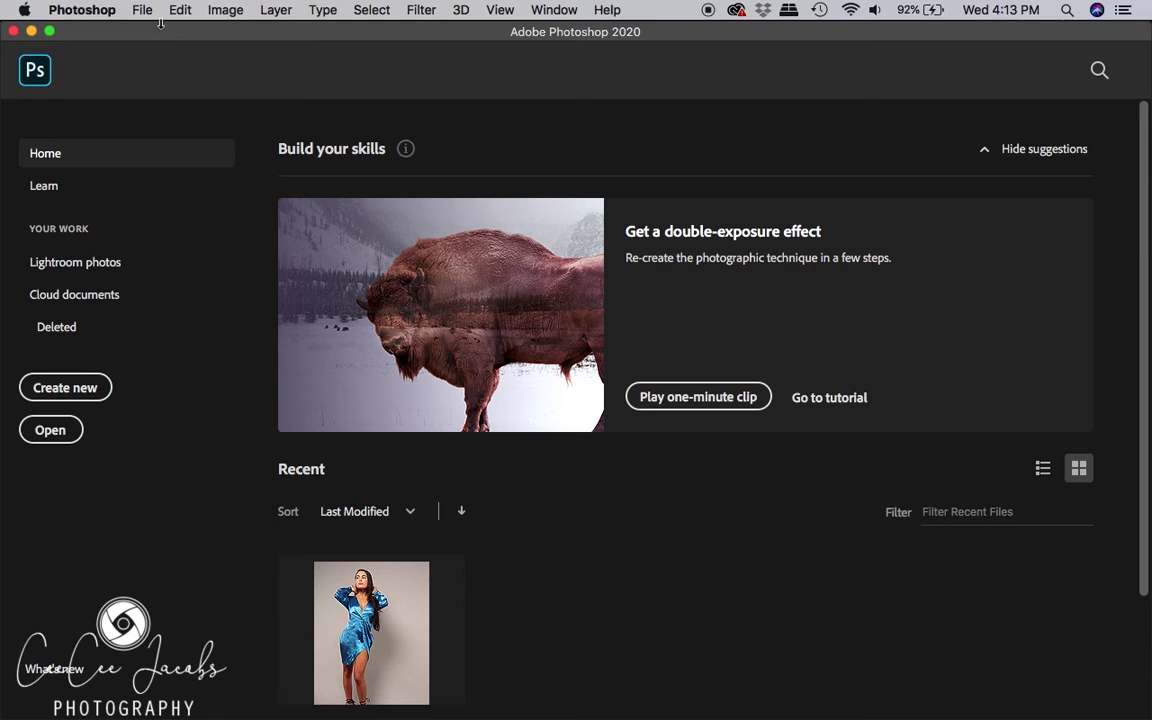
# - In Photoshop, open sapphie shoot0284.JPG from the Portfolio 2020 folder
pyautogui.click(143, 12)
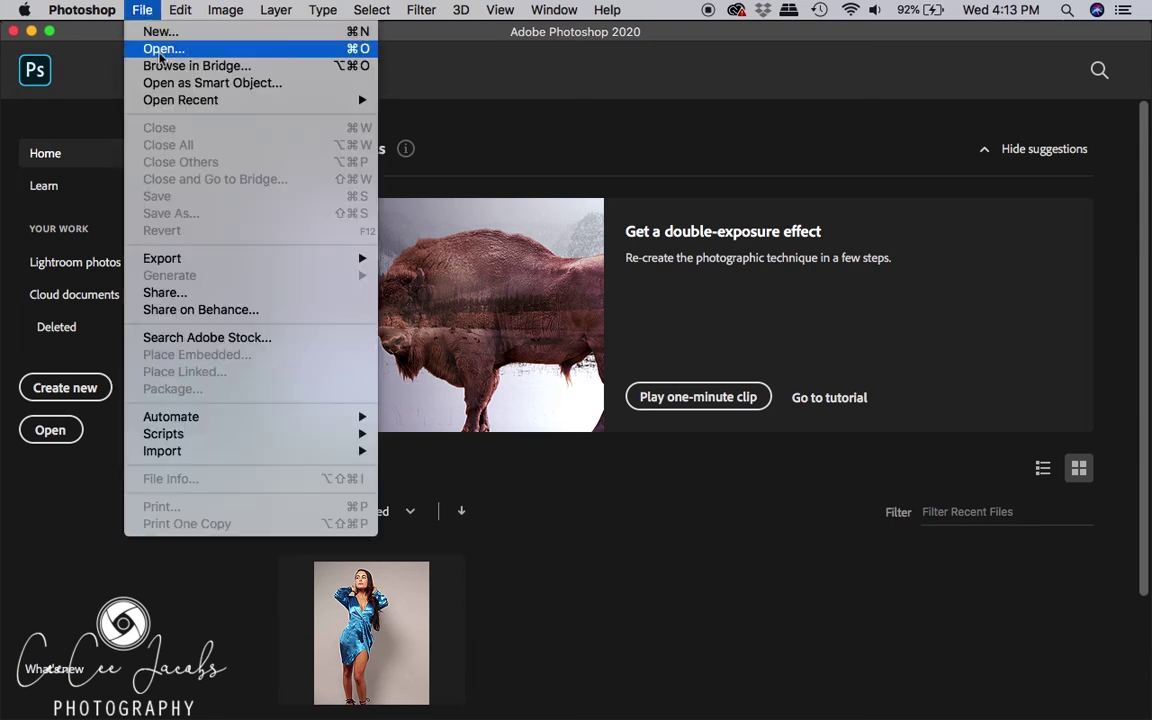
pyautogui.click(161, 50)
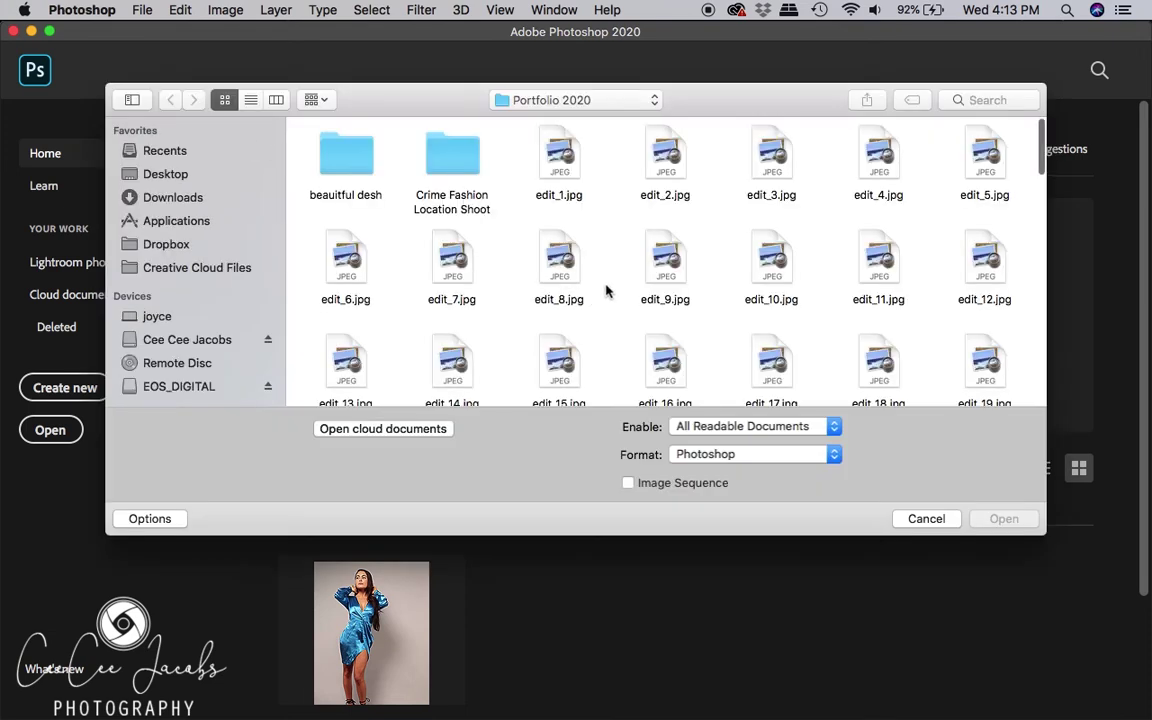
pyautogui.scroll(-5, 610, 390)
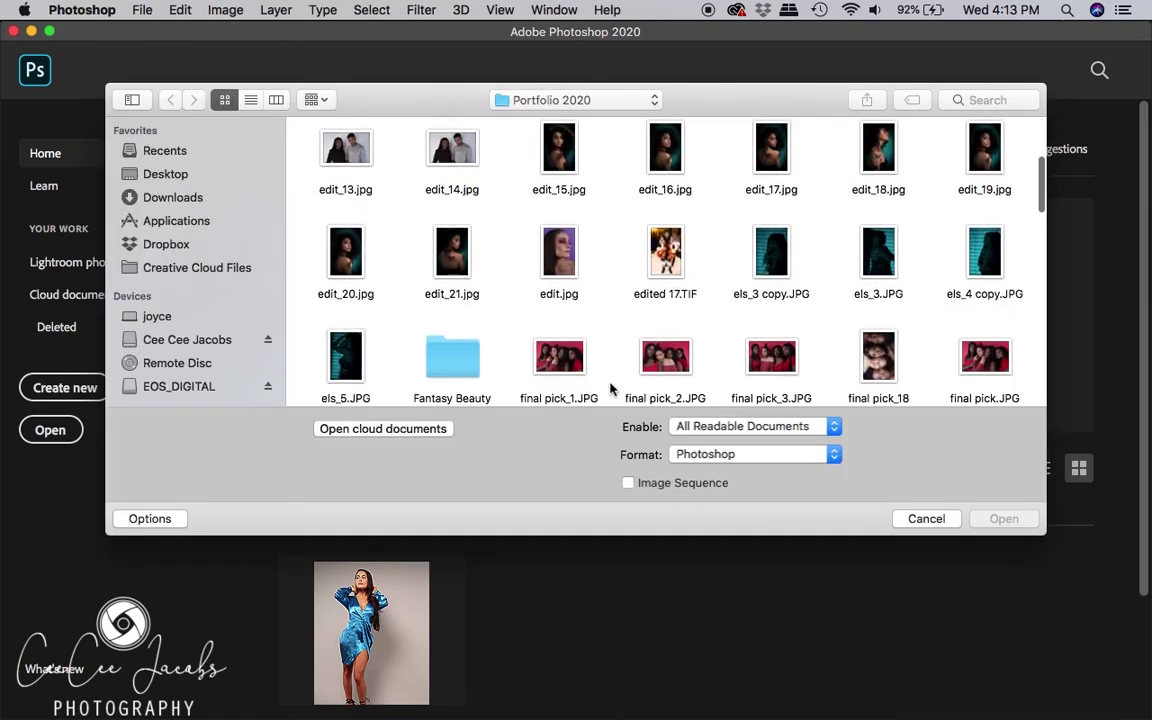
pyautogui.scroll(-10, 610, 390)
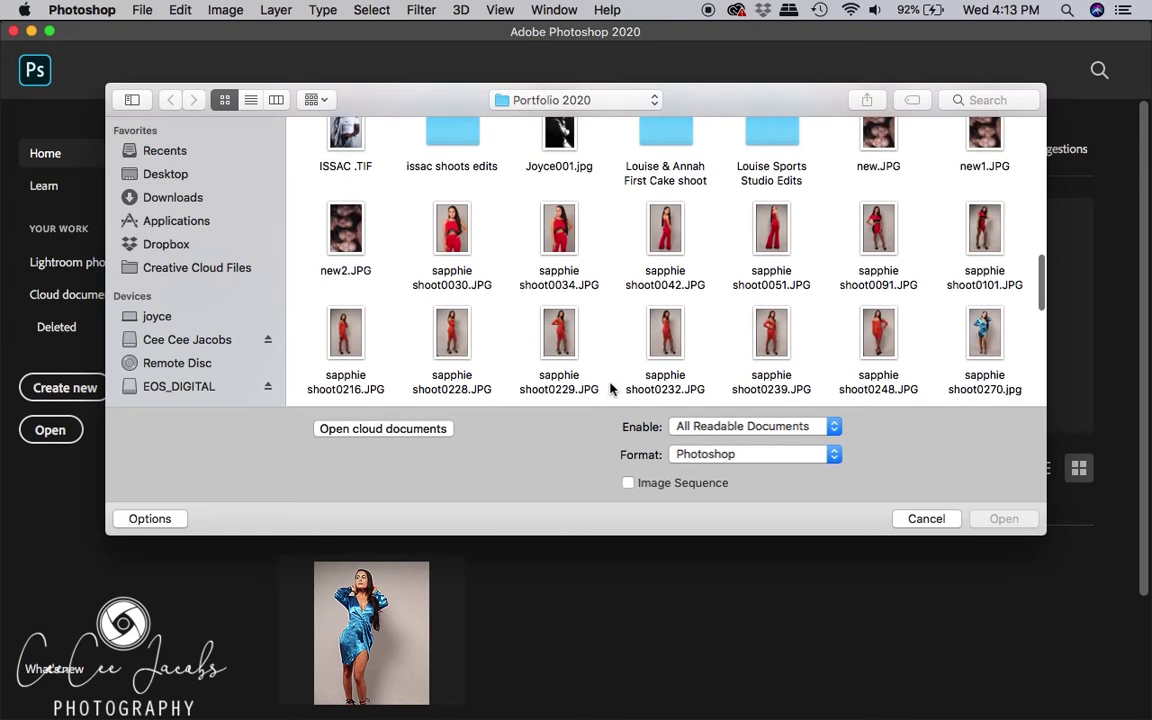
pyautogui.scroll(-4, 610, 390)
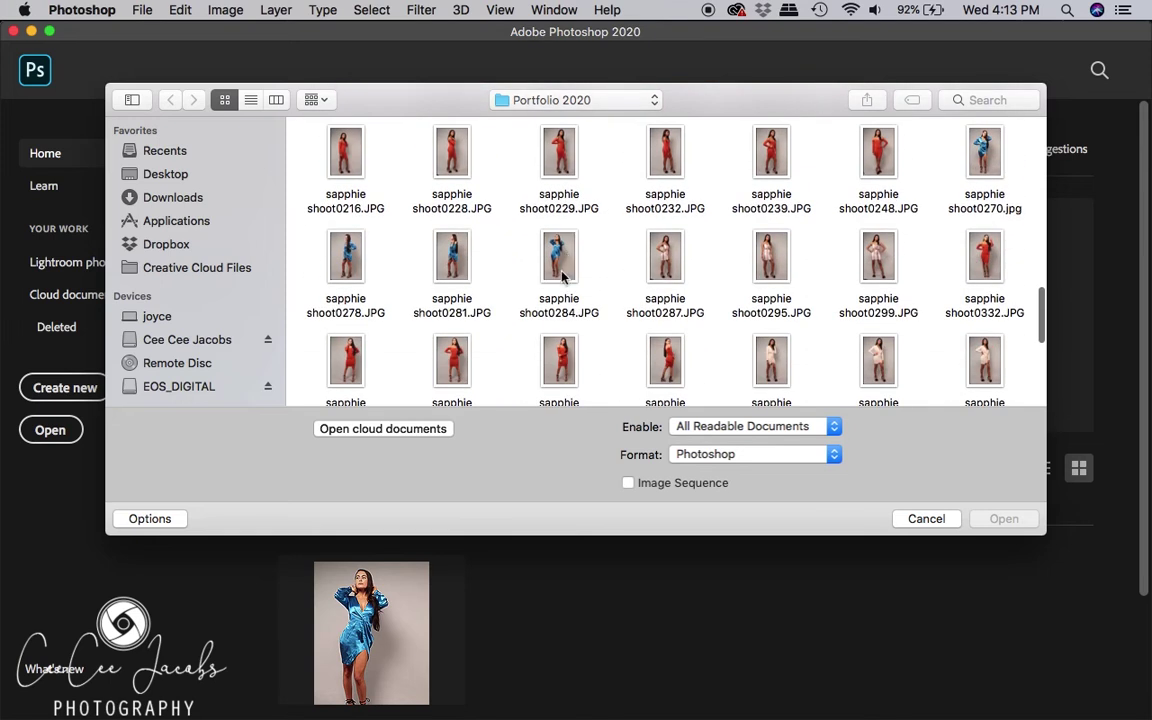
pyautogui.click(561, 262)
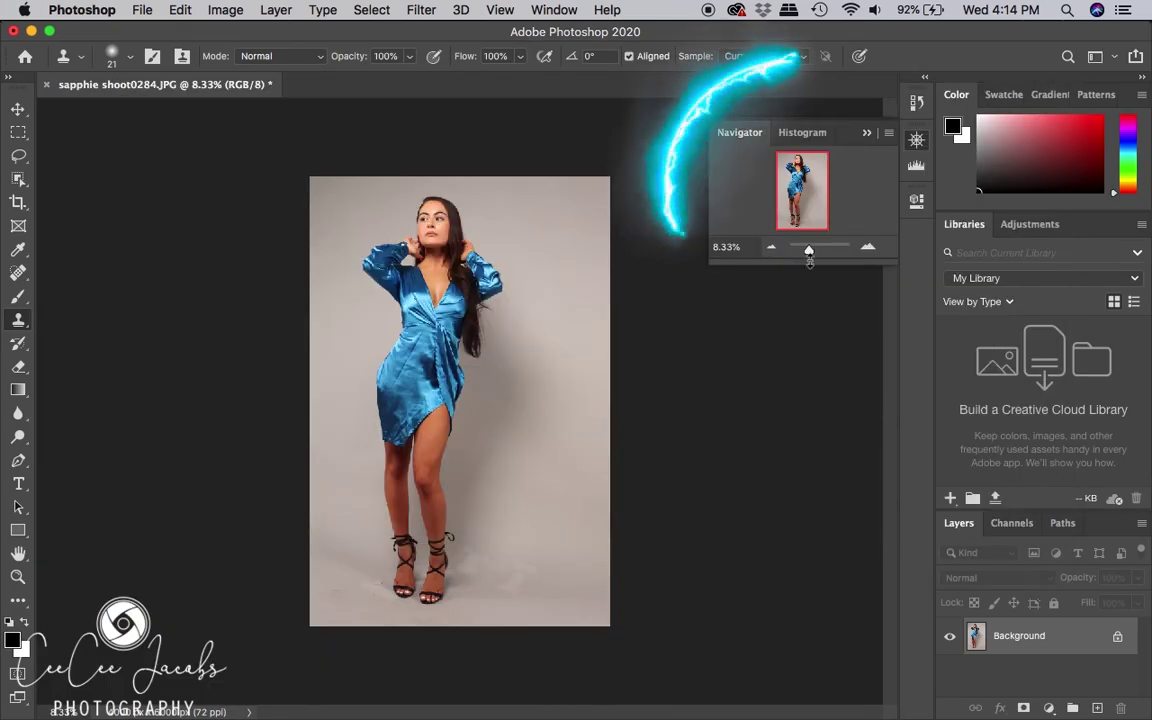
# - Inspect the floor area around the feet up close and duplicate the Background layer
pyautogui.moveTo(810, 253); pyautogui.dragTo(817, 253)
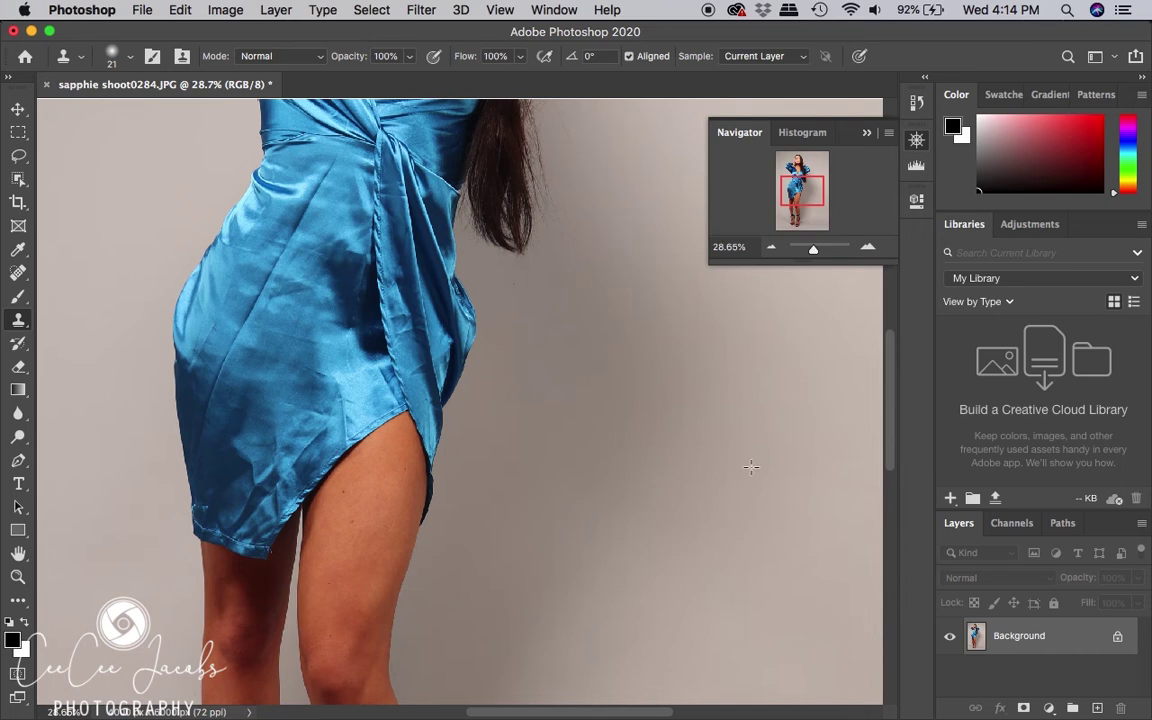
pyautogui.scroll(-15, 751, 466)
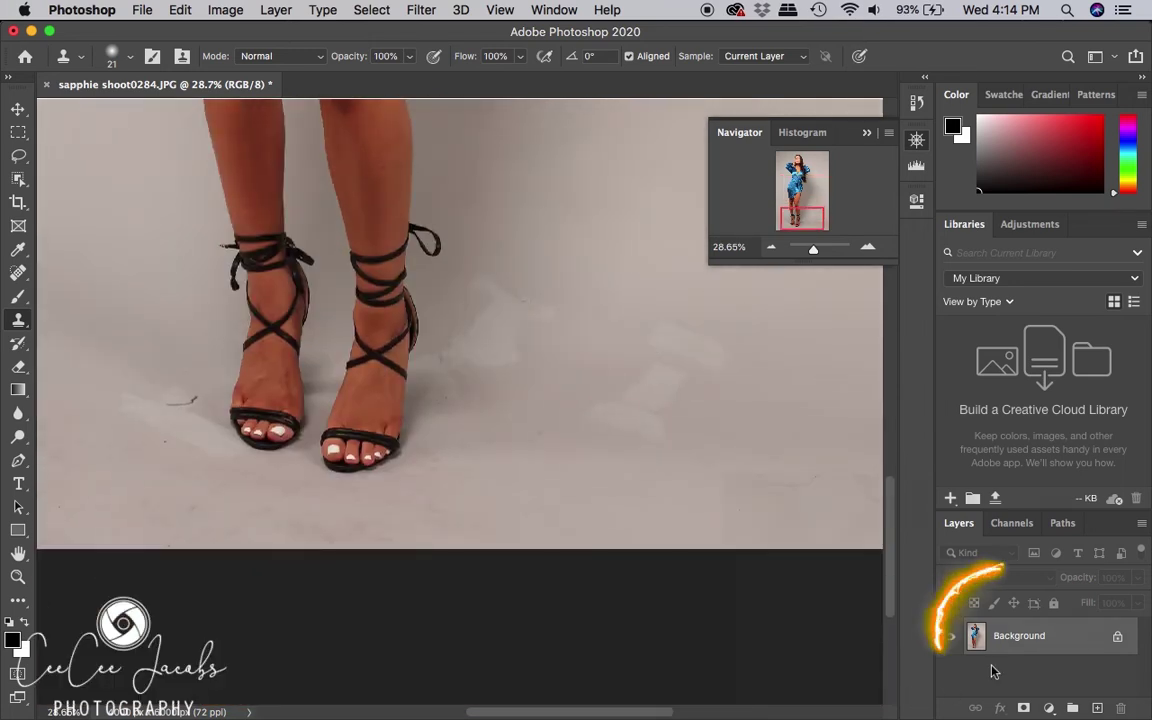
pyautogui.moveTo(1078, 700); pyautogui.dragTo(1097, 707)
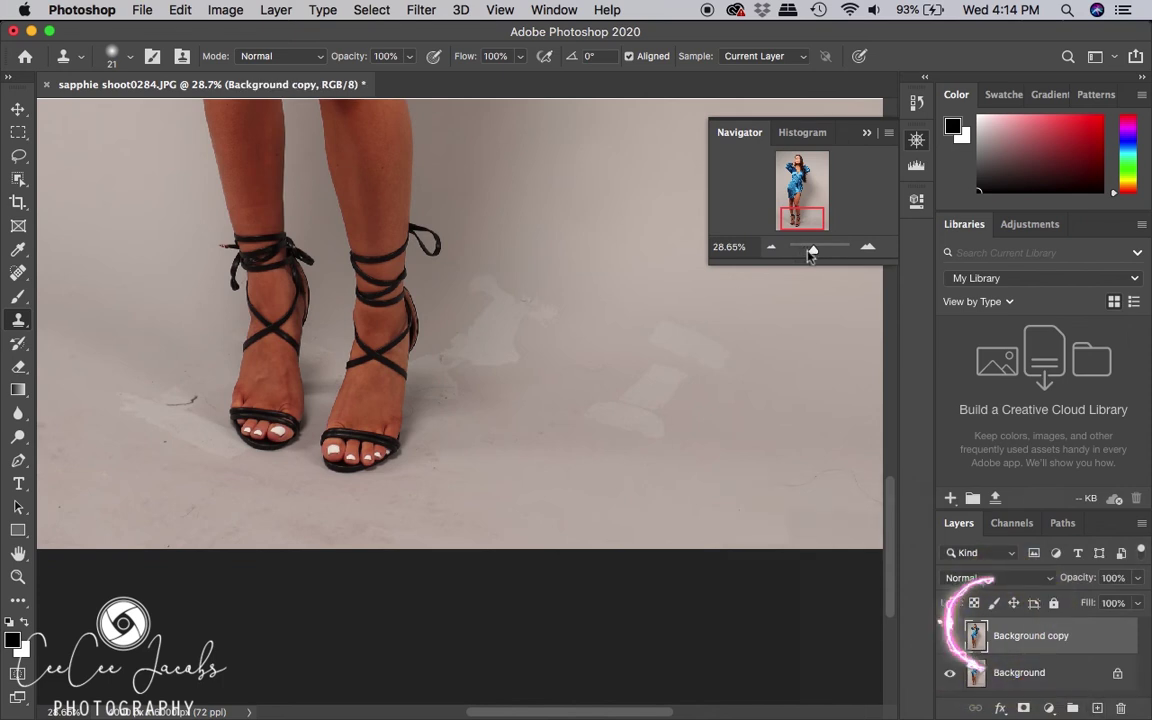
# - Enlarge the Clone Stamp brush to 250 and cover the pale floor patches beside the shoes with clean backdrop, undoing a stray stroke
pyautogui.moveTo(814, 249); pyautogui.dragTo(815, 249)
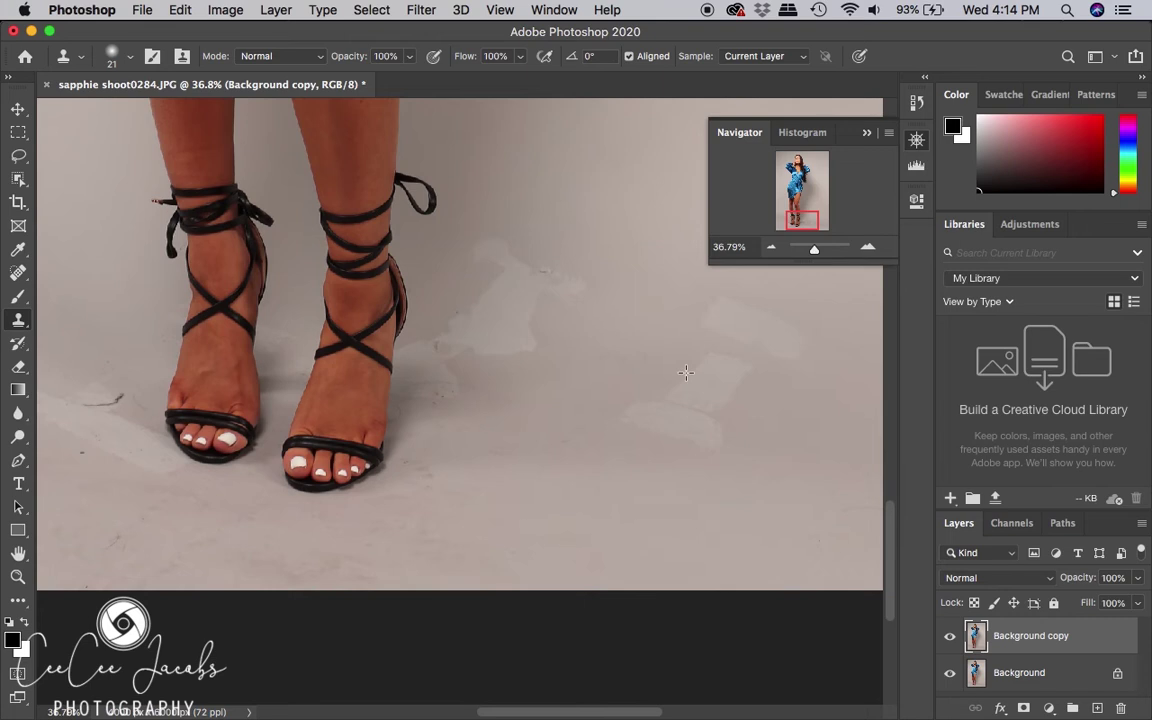
pyautogui.hscroll(5, 685, 373)
pyautogui.scroll(4, 685, 373)
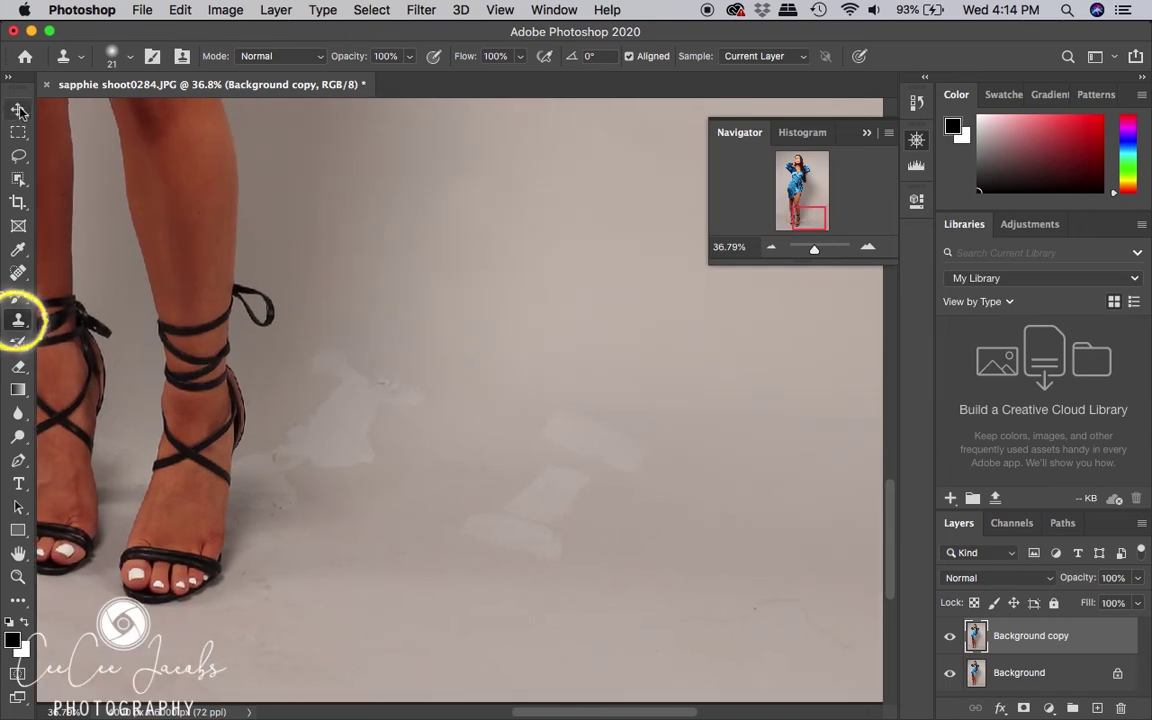
pyautogui.press(']')
pyautogui.press(']')
pyautogui.press(']')
pyautogui.press(']')
pyautogui.press(']')
pyautogui.press(']')
pyautogui.press(']')
pyautogui.press(']')
pyautogui.press(']')
pyautogui.press(']')
pyautogui.press(']')
pyautogui.press(']')
pyautogui.press(']')
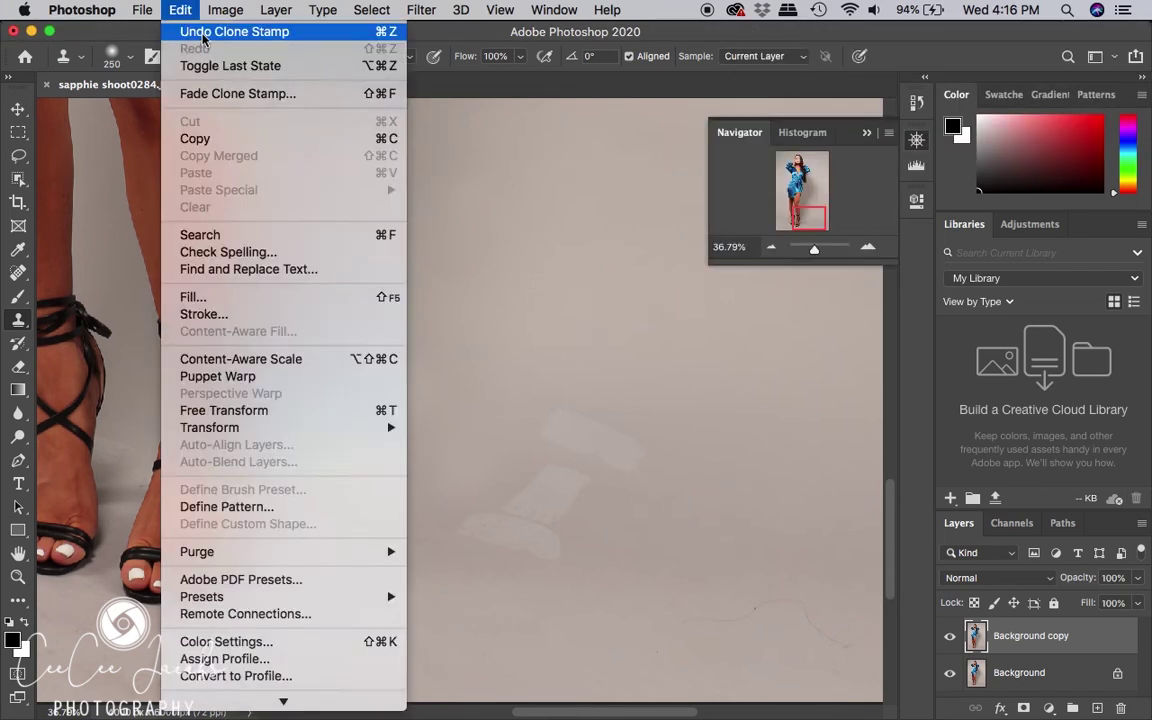
pyautogui.press('super+z')
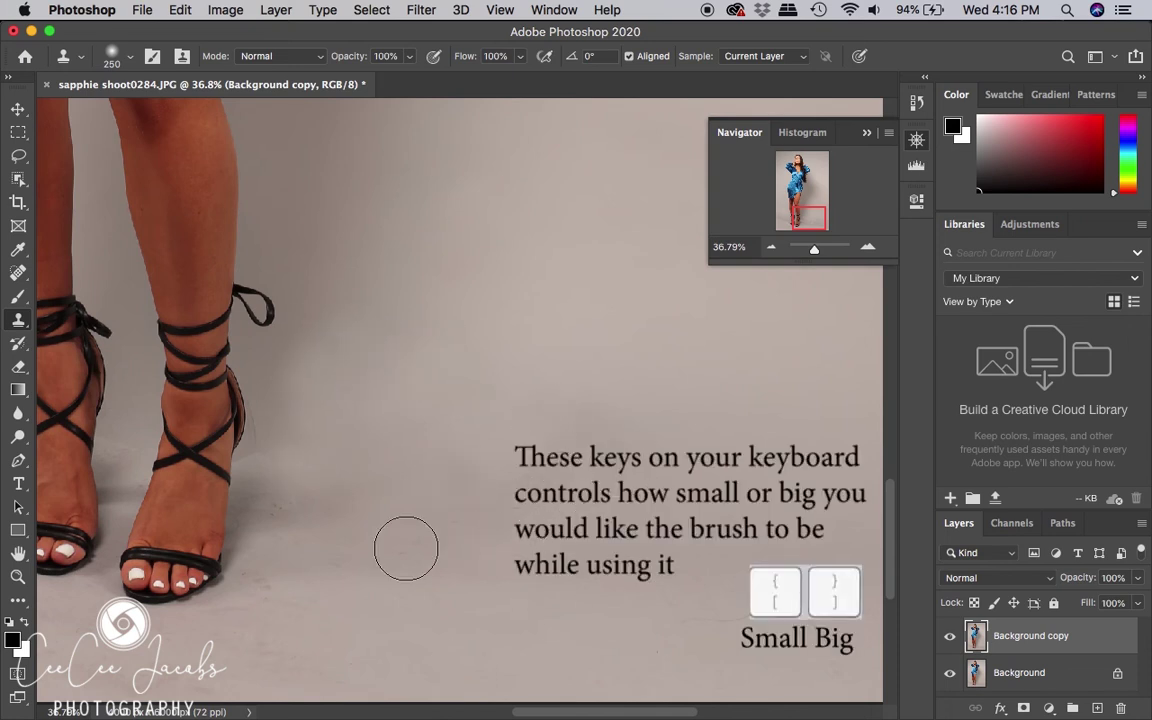
# - Zoom in on both shoes and undo the last Clone Stamp stroke beside the heel
pyautogui.moveTo(816, 252); pyautogui.dragTo(817, 252)
pyautogui.moveTo(588, 711); pyautogui.dragTo(542, 710)
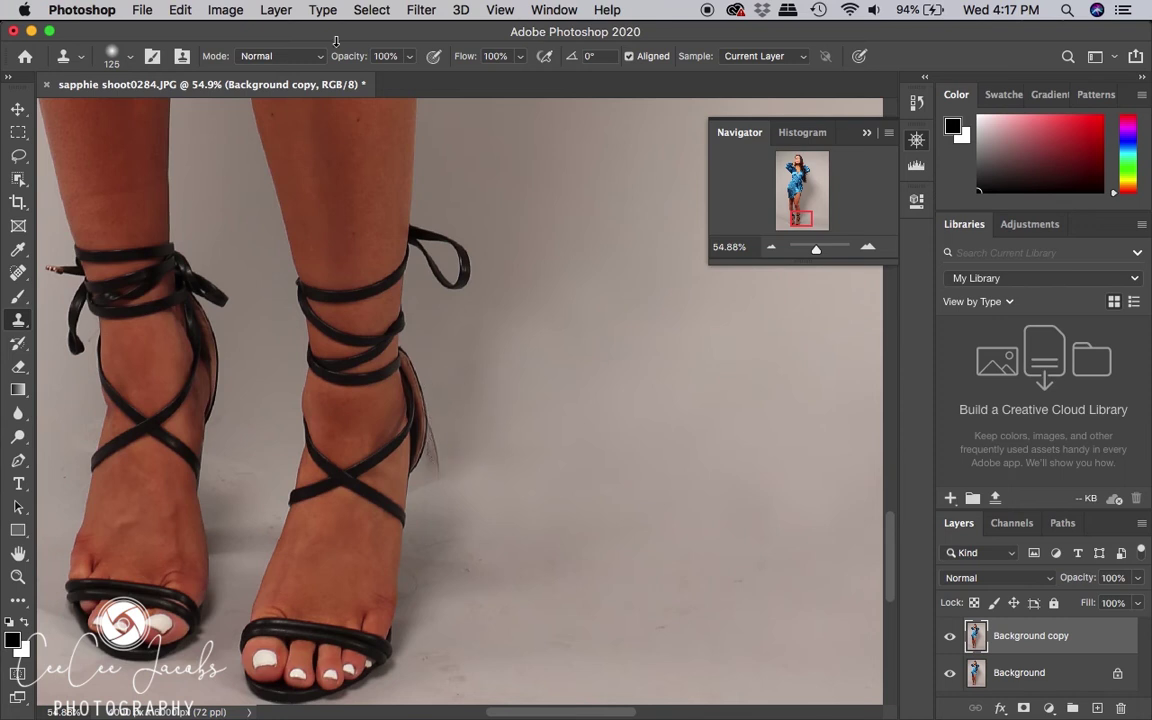
pyautogui.click(180, 9)
pyautogui.click(230, 33)
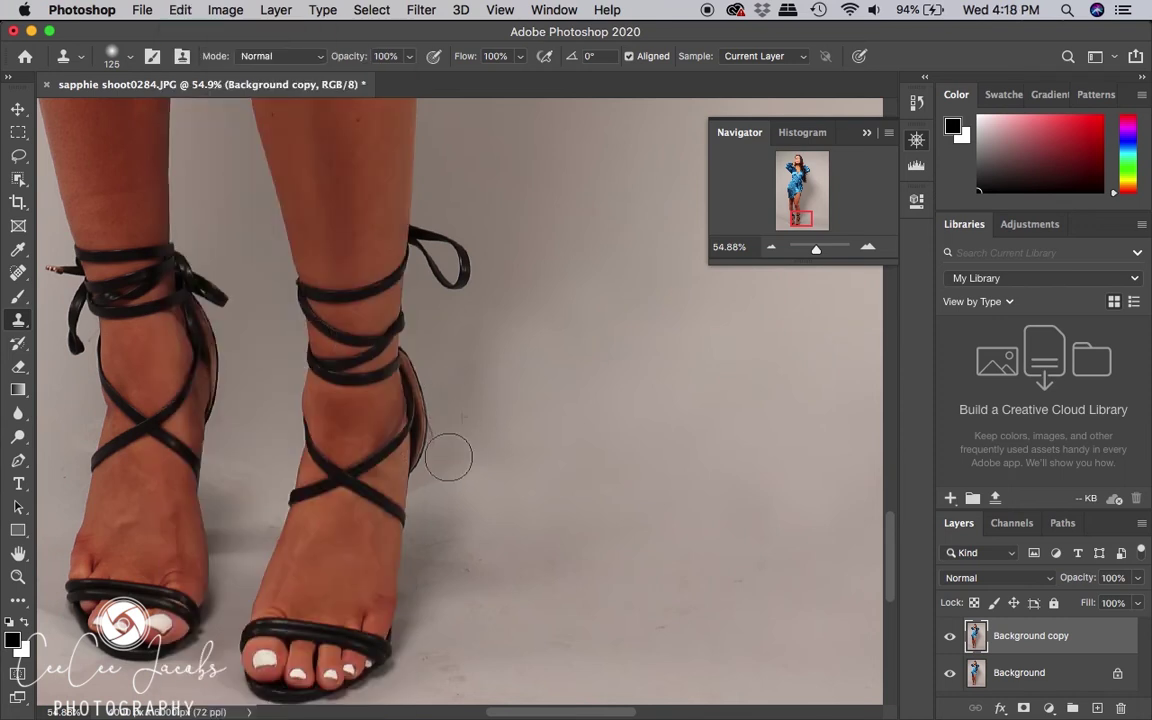
# - Clean the backdrop beside the shoe's heel with the Clone Stamp at brush size 200, undoing the stray stroke and resampling clean backdrop
pyautogui.scroll(5, 432, 442)
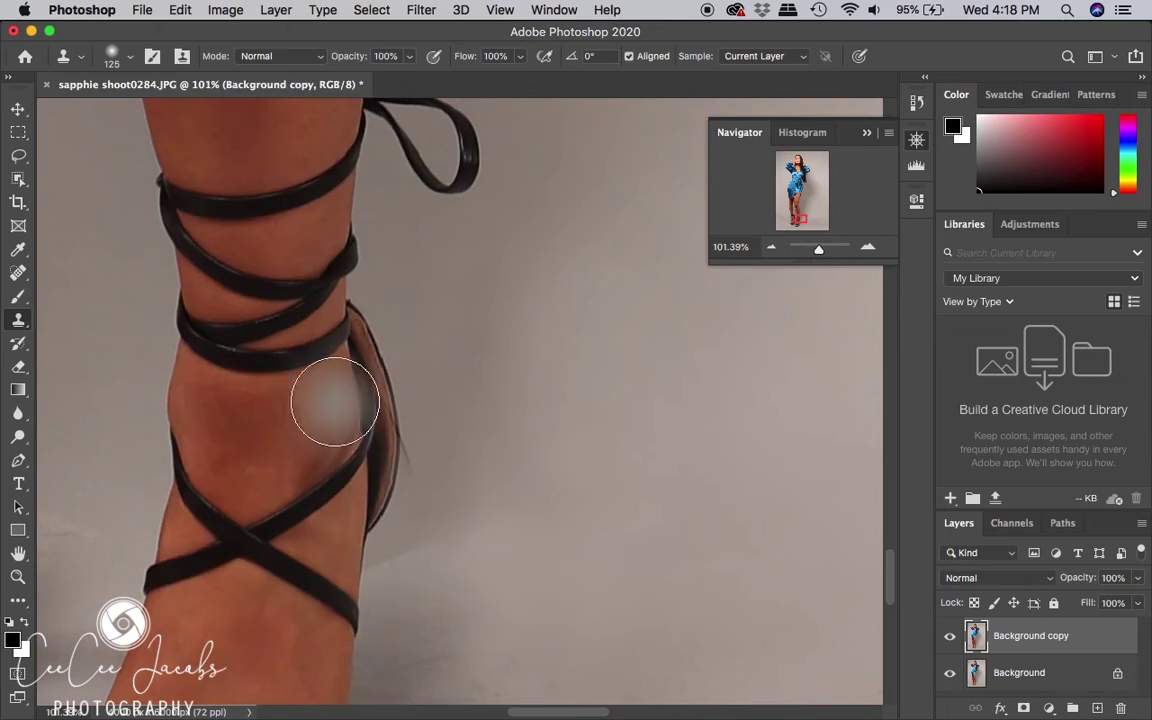
pyautogui.scroll(1, 480, 540)
pyautogui.press(']')
pyautogui.press(']')
pyautogui.press(']')
pyautogui.click(430, 563)
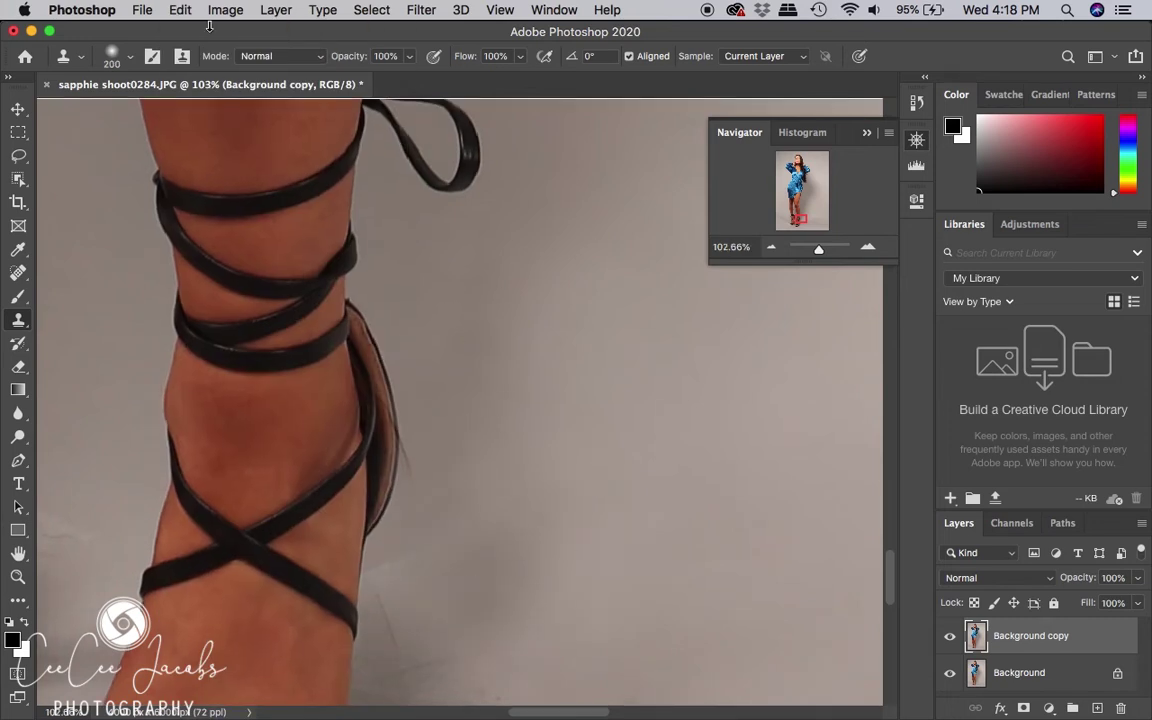
pyautogui.click(180, 10)
pyautogui.click(195, 30)
pyautogui.keyDown('alt'); pyautogui.click(566, 353); pyautogui.keyUp('alt')
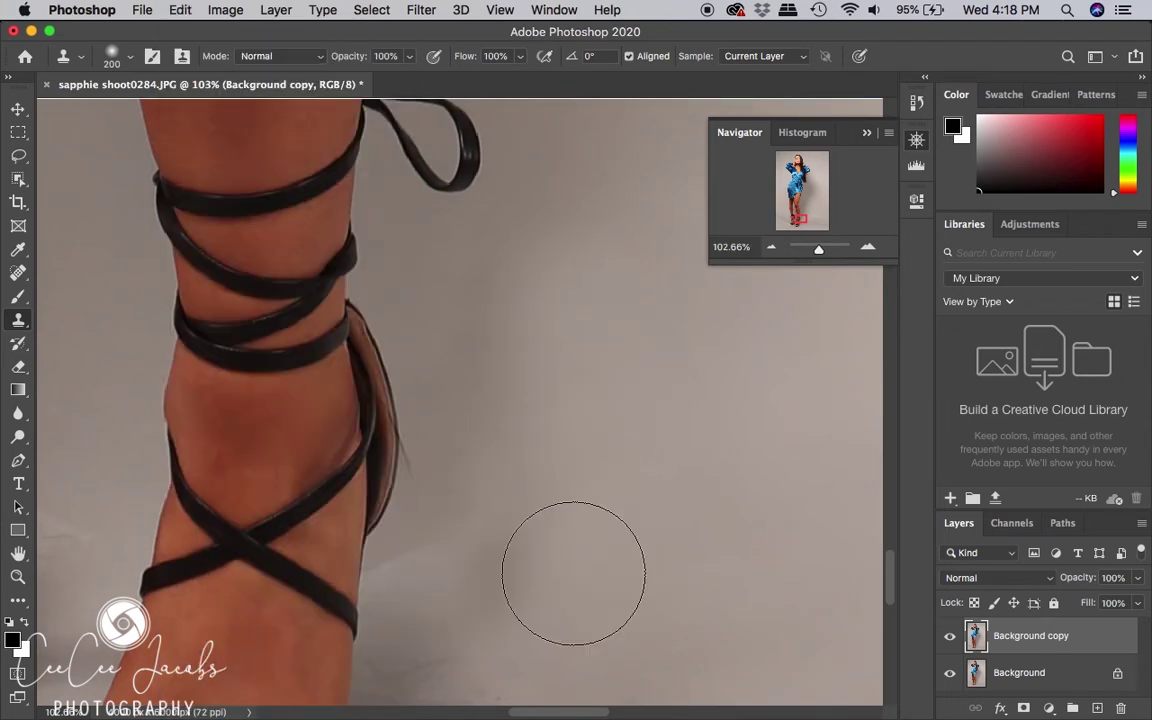
# - Undo the last clone stroke beside the foot and clean the dark floor marks there with the brush reduced to 150
pyautogui.scroll(-5, 500, 480)
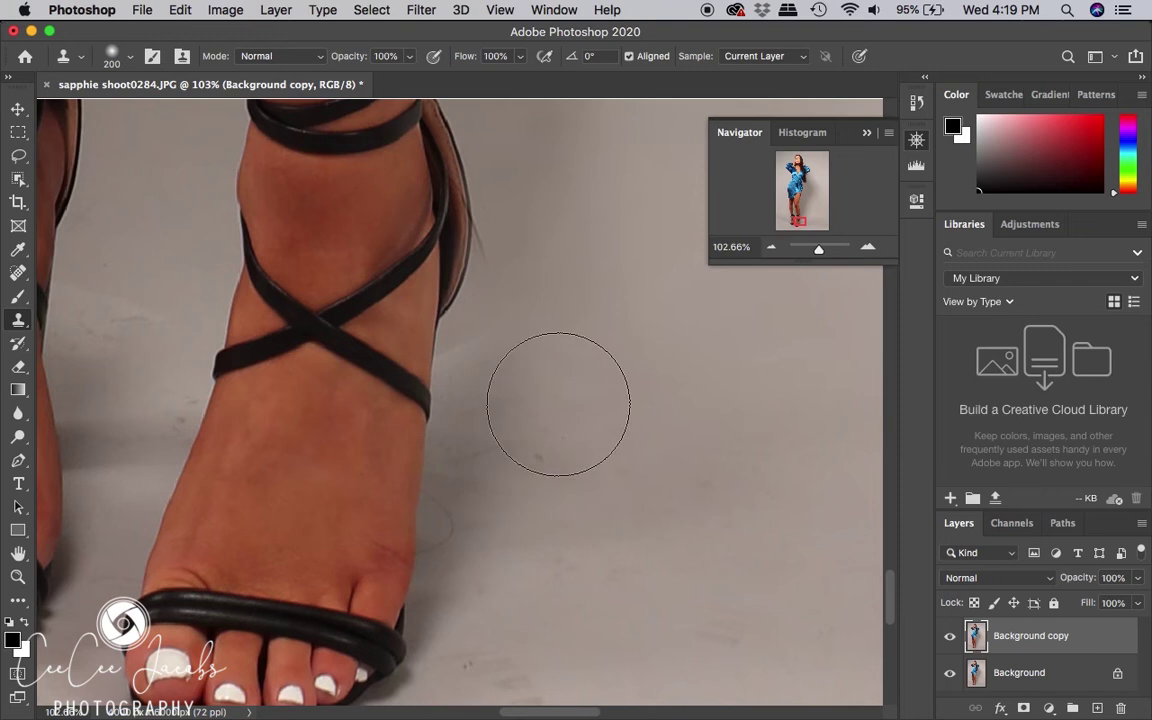
pyautogui.click(180, 10)
pyautogui.click(198, 32)
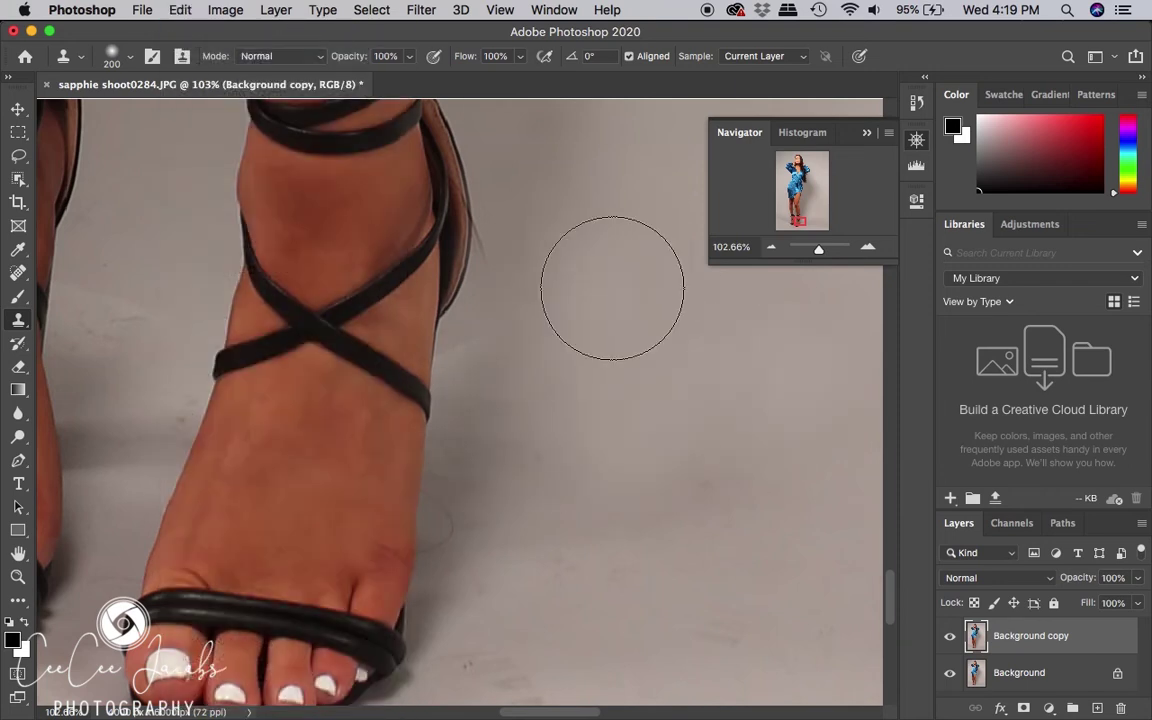
pyautogui.press('[')
pyautogui.press('[')
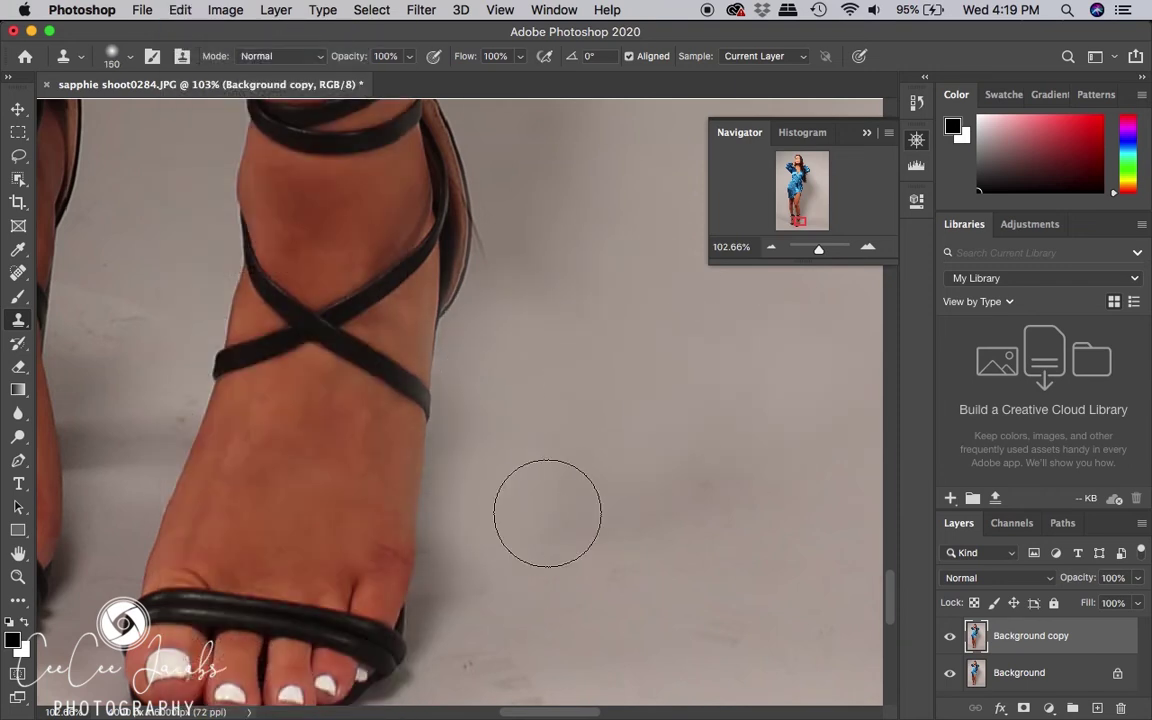
pyautogui.scroll(-5, 540, 347)
# - Enlarge the Clone Stamp brush to 250 and clean the marks on the floor between the foot and the image's lower edge
pyautogui.scroll(6, 715, 365)
pyautogui.hscroll(3, 715, 365)
pyautogui.press(']')
pyautogui.press(']')
pyautogui.press(']')
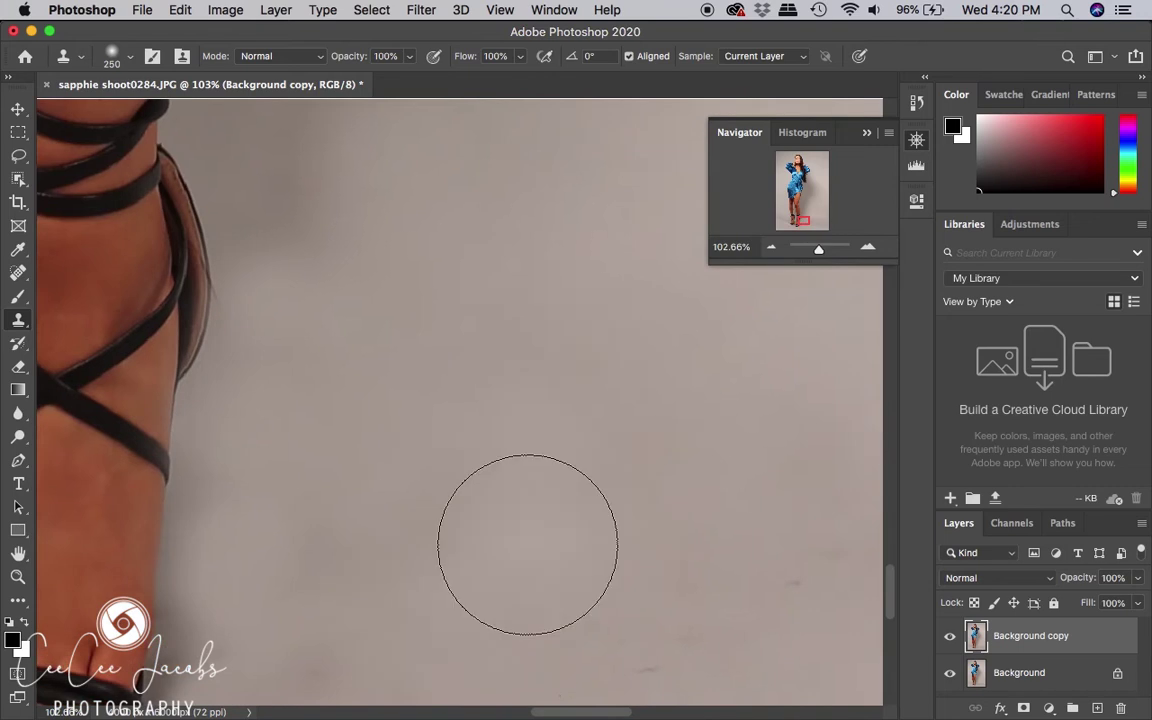
pyautogui.scroll(-5, 527, 540)
pyautogui.scroll(5, 586, 404)
pyautogui.hscroll(3, 586, 404)
pyautogui.scroll(-5, 450, 442)
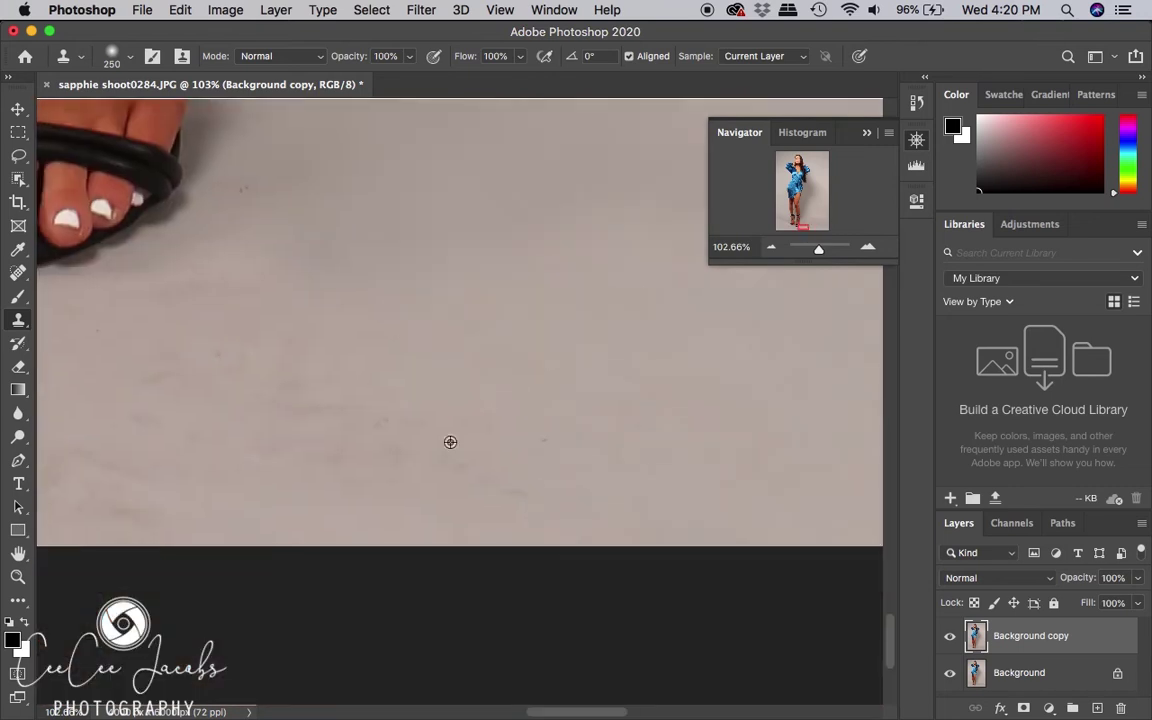
# - Enlarge the Clone Stamp brush to 500 and smooth the blotchy floor toward the photo's lower-right corner
pyautogui.scroll(5, 612, 416)
pyautogui.hscroll(3, 612, 416)
pyautogui.scroll(-3, 643, 459)
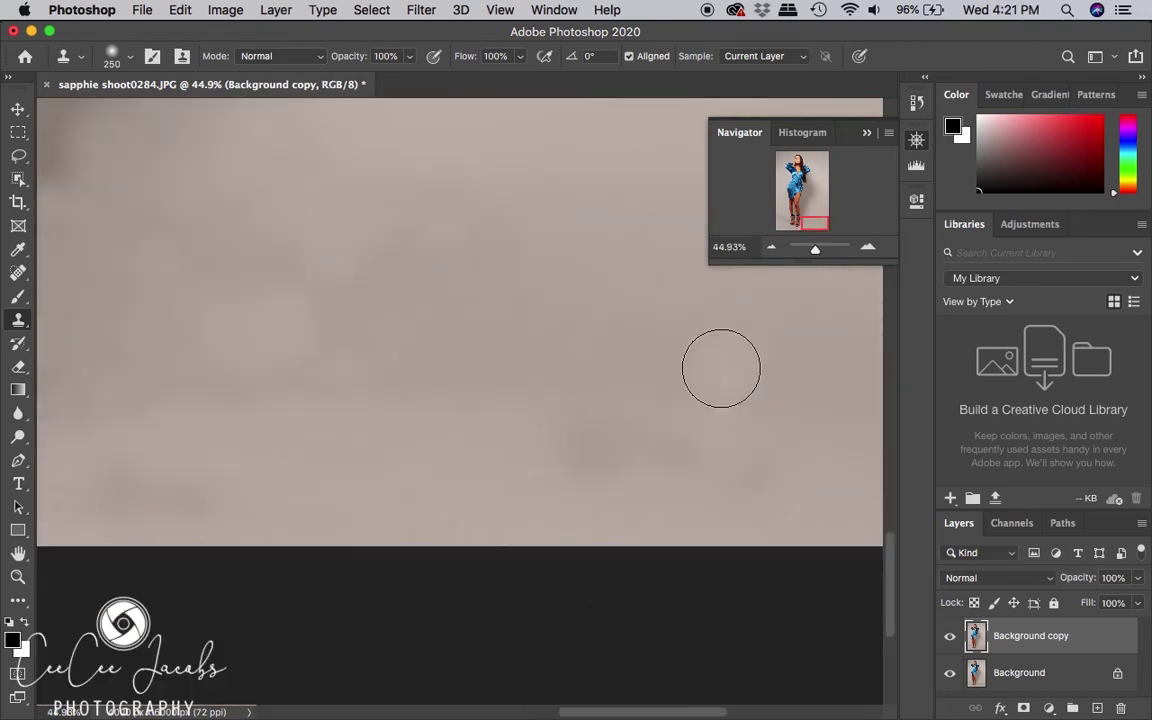
pyautogui.scroll(2, 527, 522)
pyautogui.press(']')
pyautogui.press(']')
pyautogui.press(']')
pyautogui.scroll(-3, 450, 432)
pyautogui.hscroll(3, 450, 432)
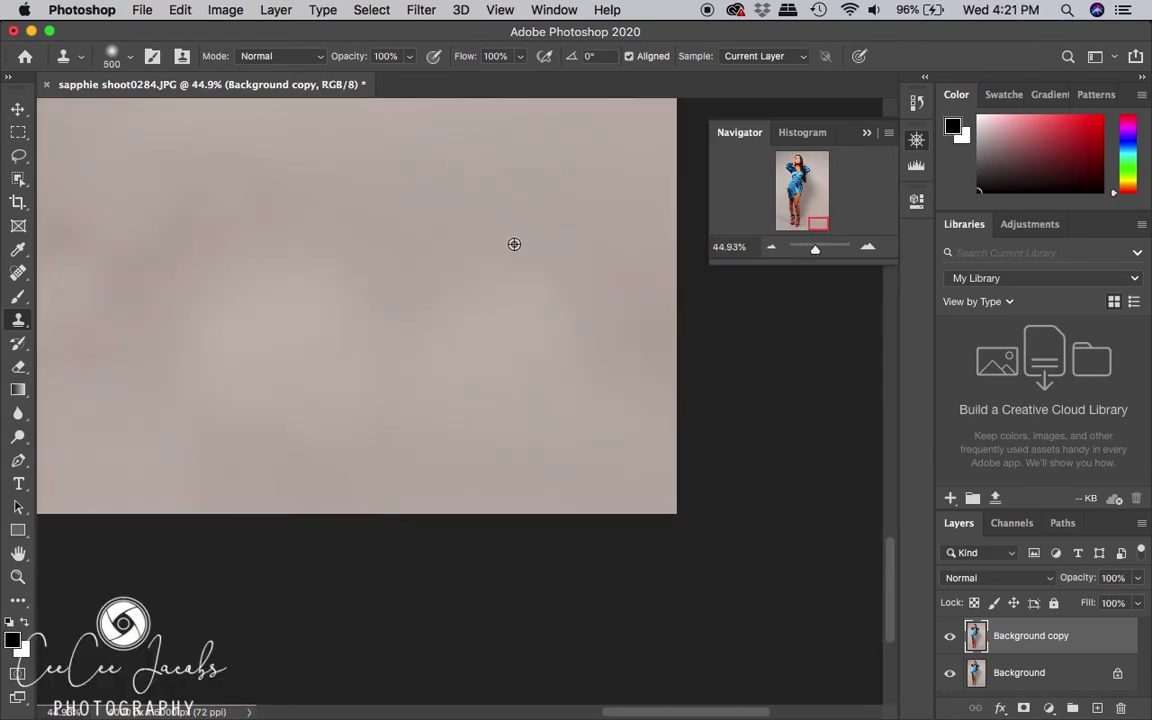
# - Revert the last Clone Stamp stroke with Toggle Last State and return to the floor beside the toes
pyautogui.hscroll(-3, 518, 280)
pyautogui.scroll(3, 270, 425)
pyautogui.click(180, 9)
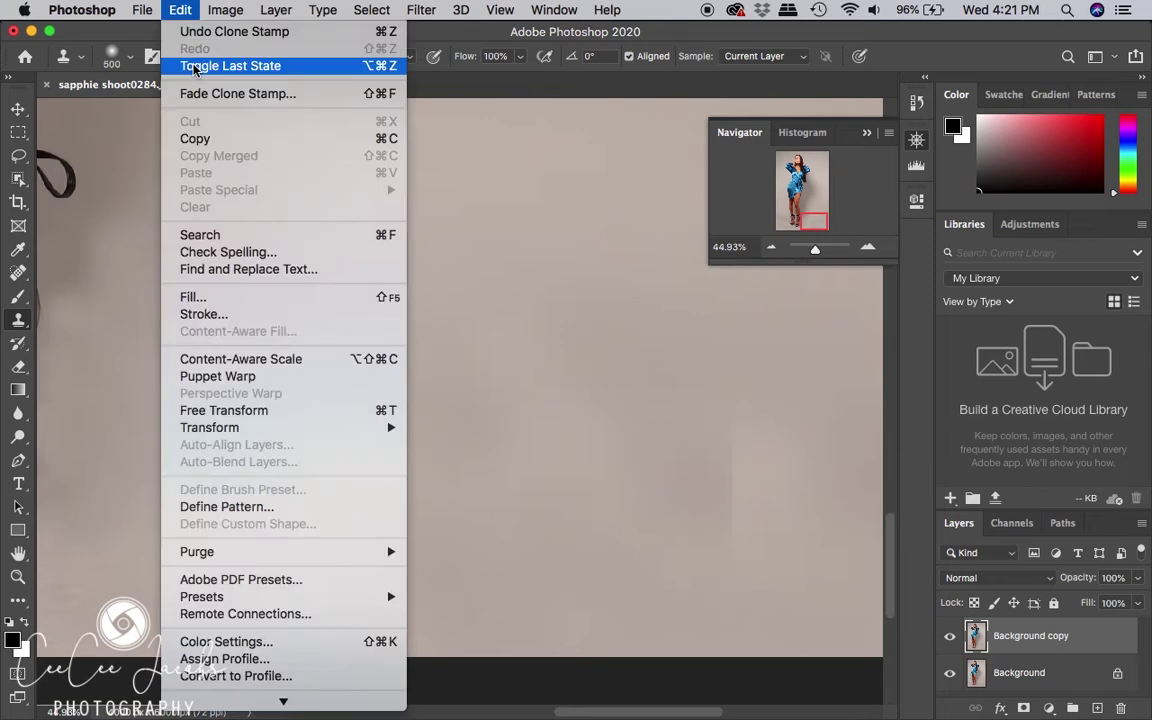
pyautogui.click(200, 69)
pyautogui.hscroll(-3, 480, 550)
pyautogui.scroll(-3, 547, 443)
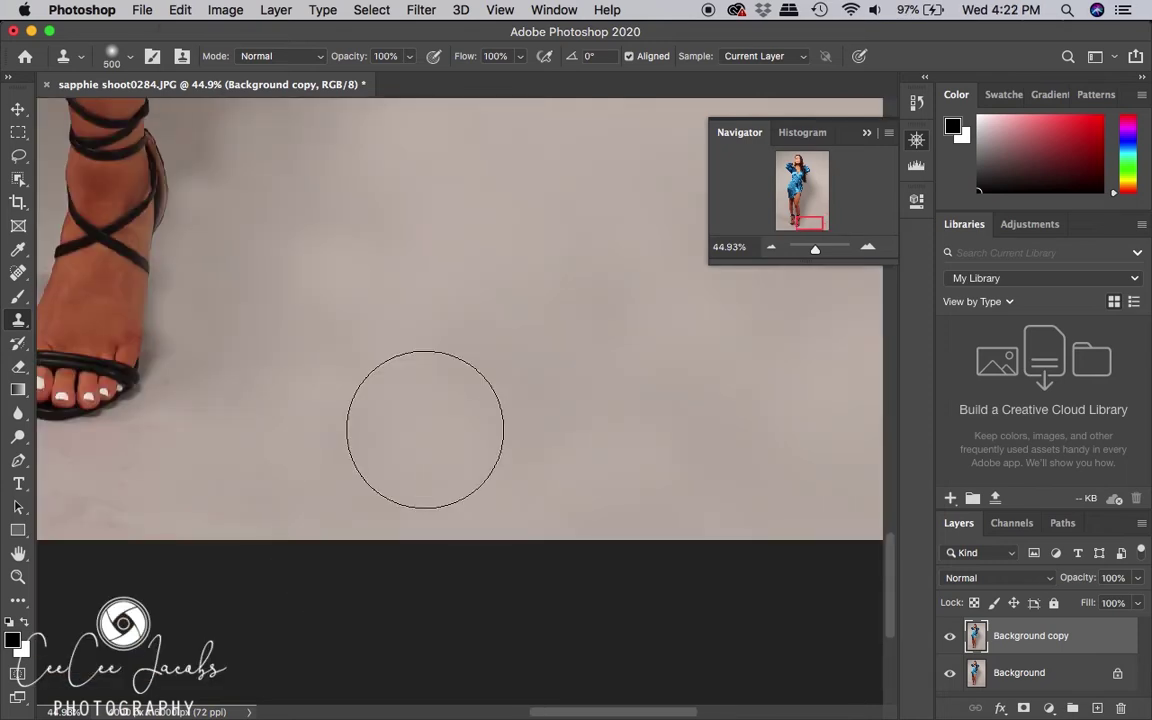
# - Clone clean backdrop over the dark shadow patches beside the lower legs and ankle with the brush at 500
pyautogui.scroll(-3, 390, 380)
pyautogui.scroll(3, 660, 541)
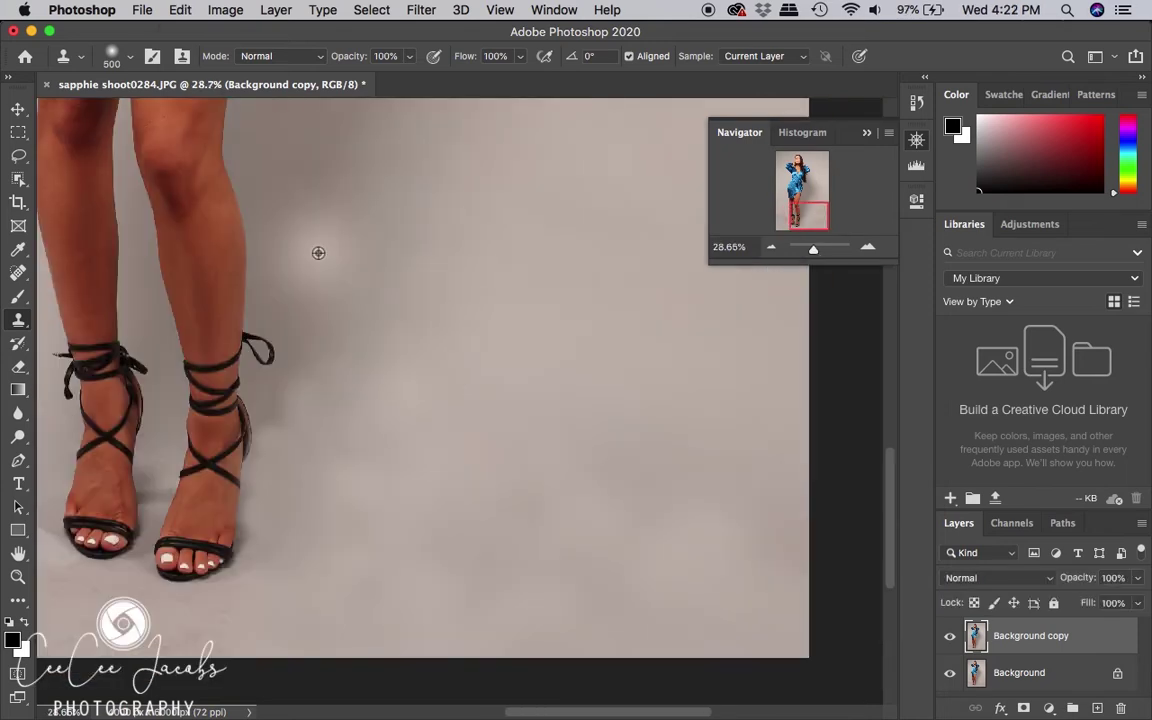
pyautogui.rightClick(330, 386)
pyautogui.press('Escape')
pyautogui.scroll(3, 355, 384)
pyautogui.hscroll(-2, 617, 509)
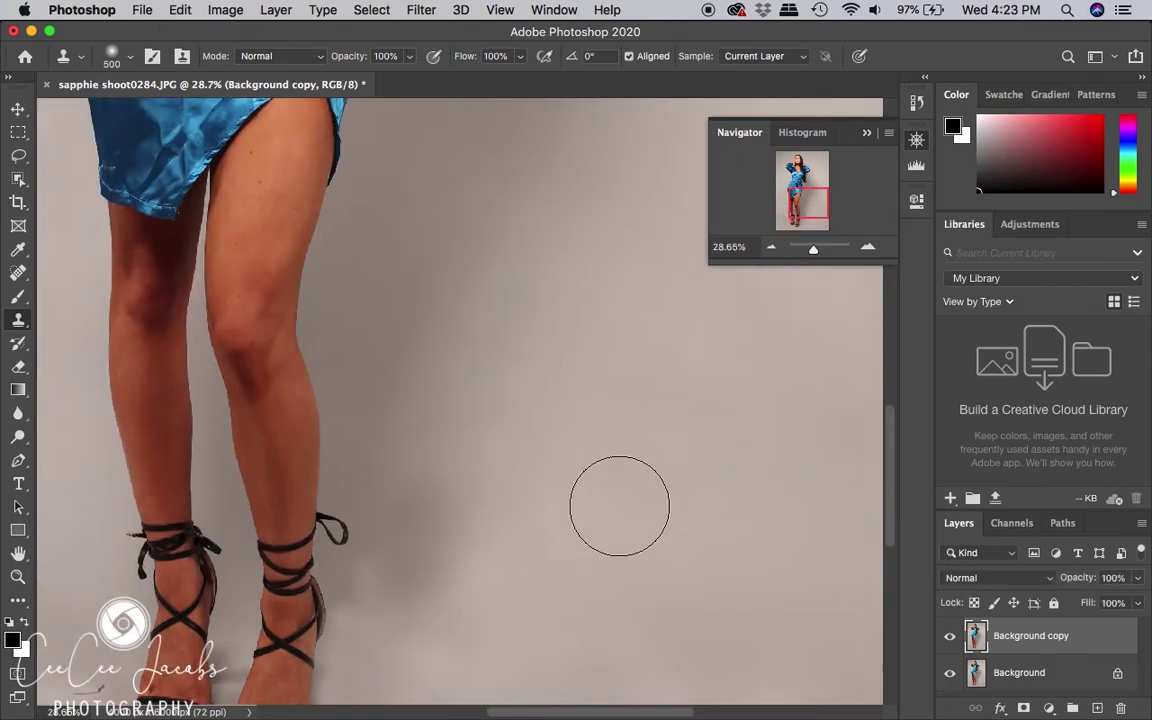
pyautogui.scroll(-2, 475, 592)
pyautogui.hscroll(3, 475, 592)
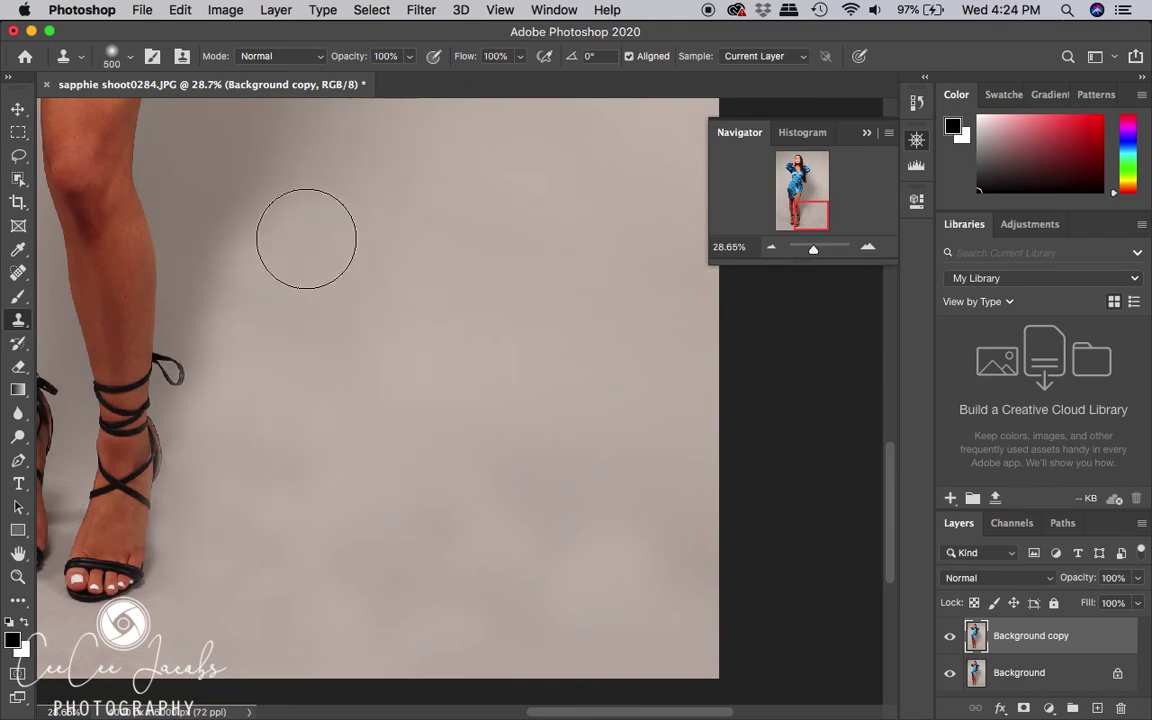
pyautogui.scroll(5, 411, 203)
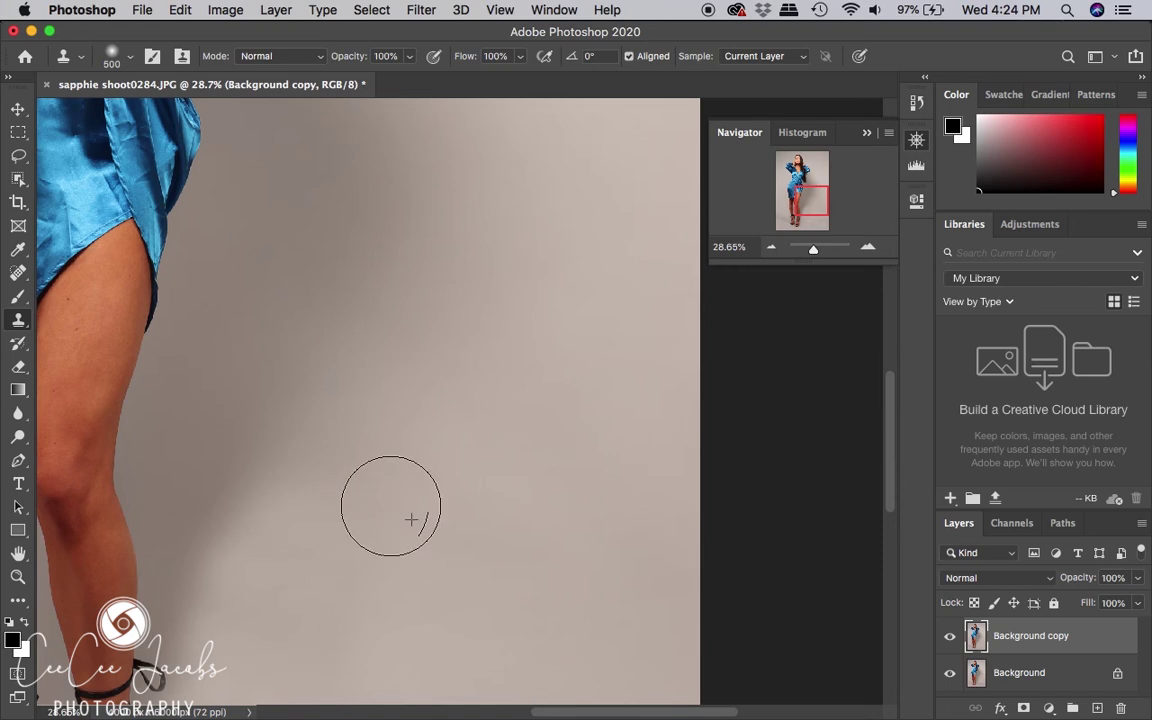
# - Sample clean floor beside the feet and clone it over the marks between the toes and the photo's lower edge
pyautogui.scroll(-10, 360, 484)
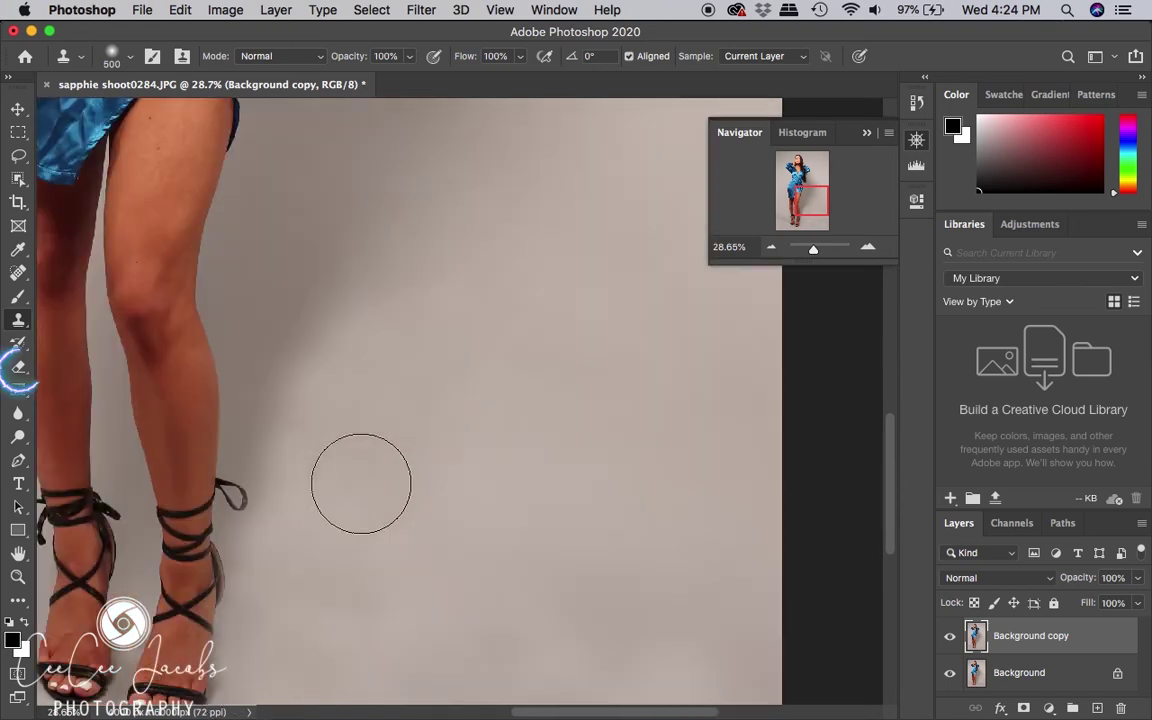
pyautogui.hscroll(-2, 360, 484)
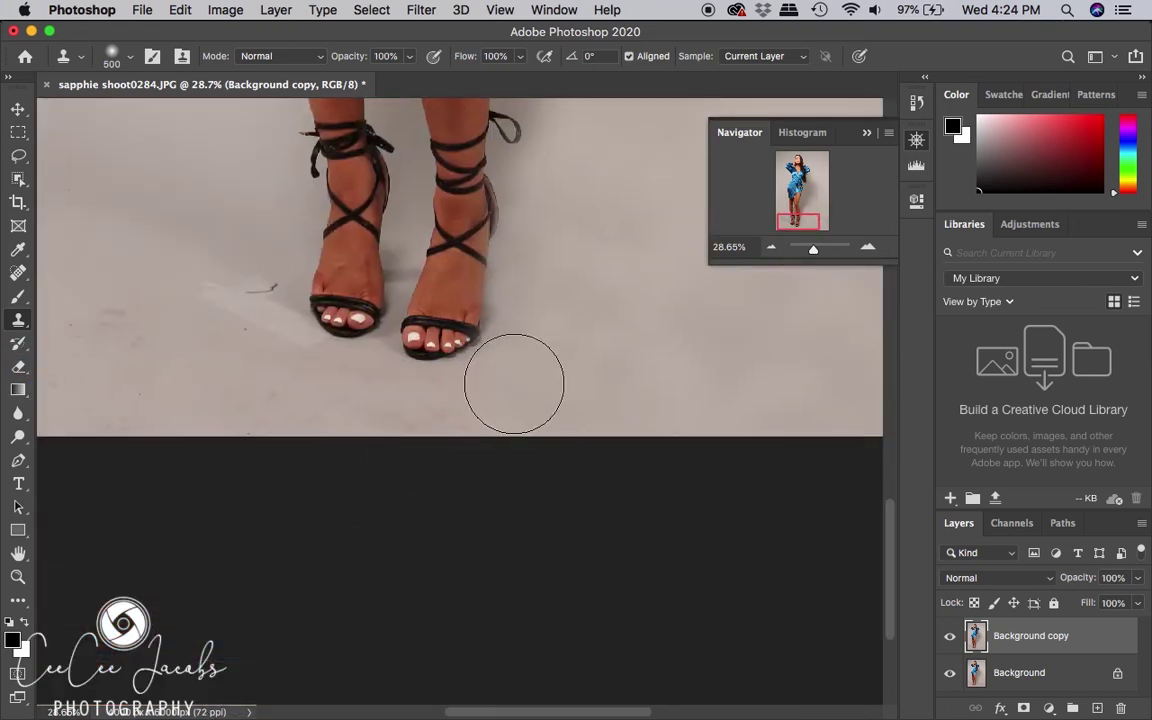
pyautogui.keyDown('alt'); pyautogui.click(667, 375); pyautogui.keyUp('alt')
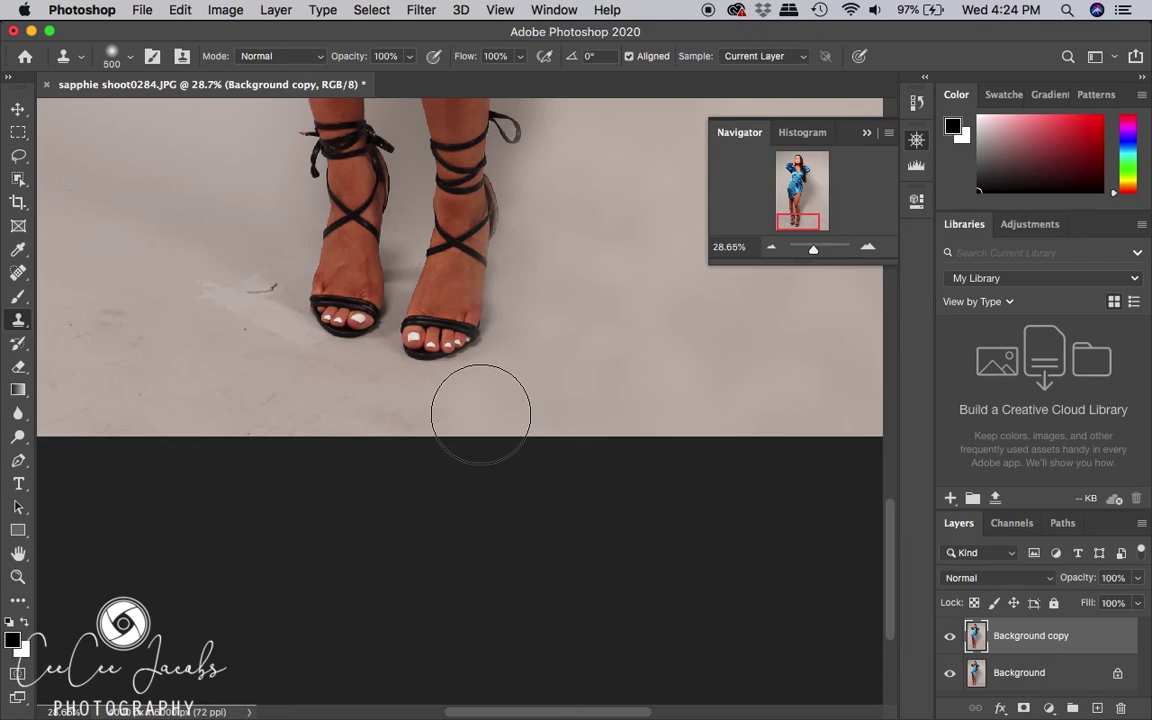
pyautogui.moveTo(447, 411)
pyautogui.mouseDown()
pyautogui.moveTo(347, 411)
pyautogui.moveTo(303, 386)
pyautogui.mouseUp()
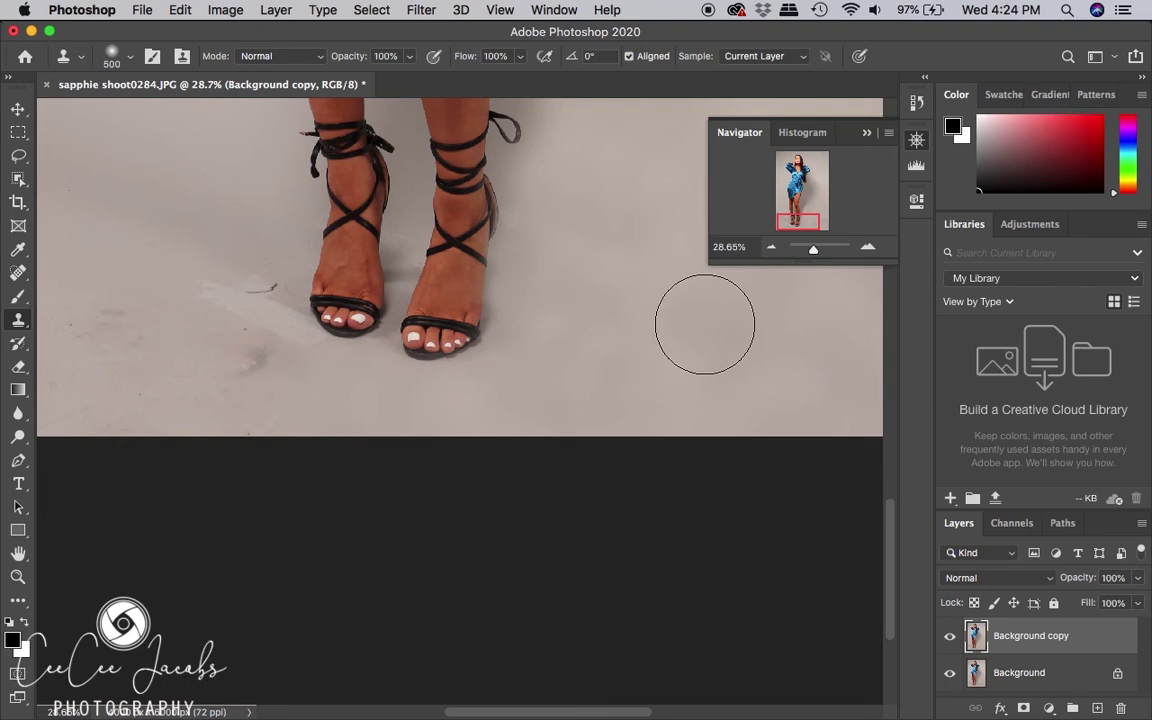
pyautogui.moveTo(455, 398)
pyautogui.mouseDown()
pyautogui.moveTo(246, 392)
pyautogui.moveTo(236, 382)
pyautogui.moveTo(233, 472)
pyautogui.moveTo(334, 427)
pyautogui.moveTo(216, 415)
pyautogui.mouseUp()
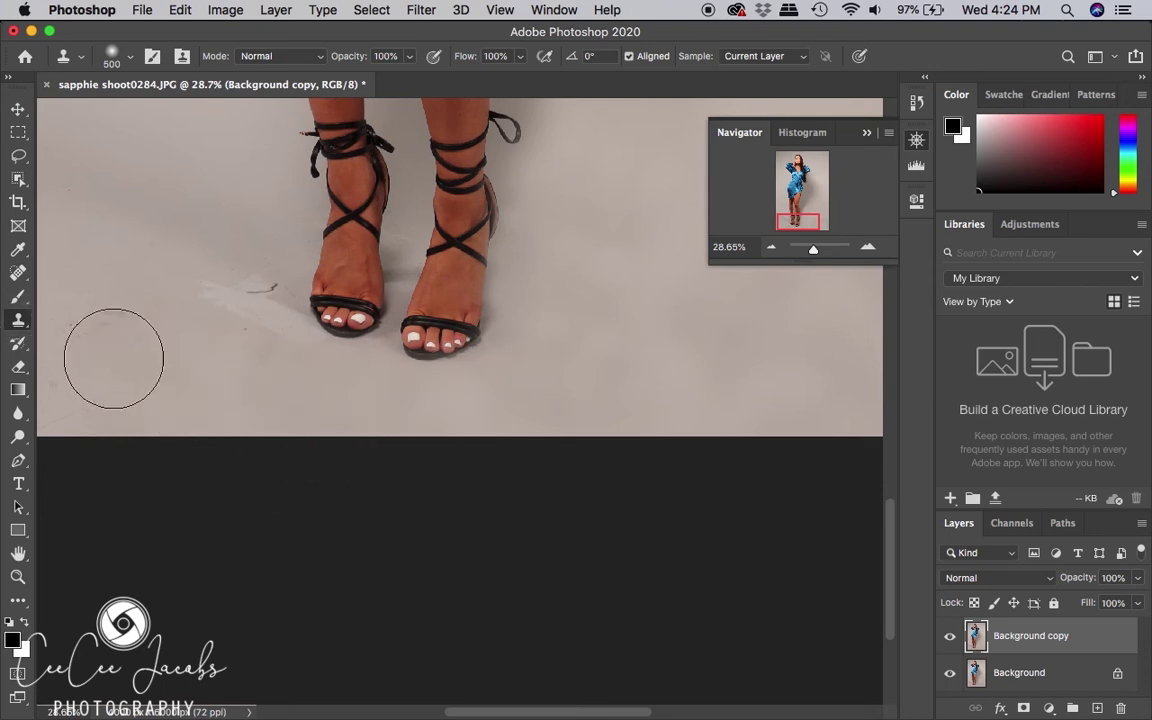
# - Undo the clone stroke that spilled over the toes and clean the scuffed floor toward the photo's lower-left corner
pyautogui.moveTo(113, 358)
pyautogui.mouseDown()
pyautogui.moveTo(103, 355)
pyautogui.moveTo(103, 437)
pyautogui.moveTo(480, 308)
pyautogui.mouseUp()
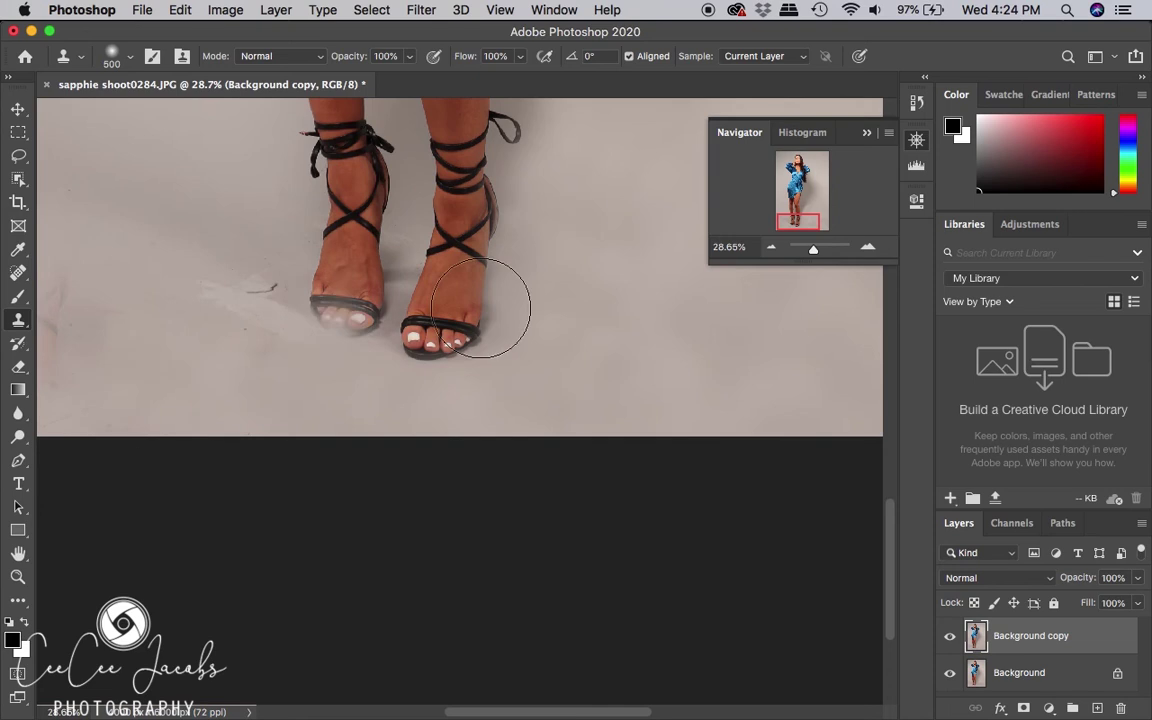
pyautogui.press('super+z')
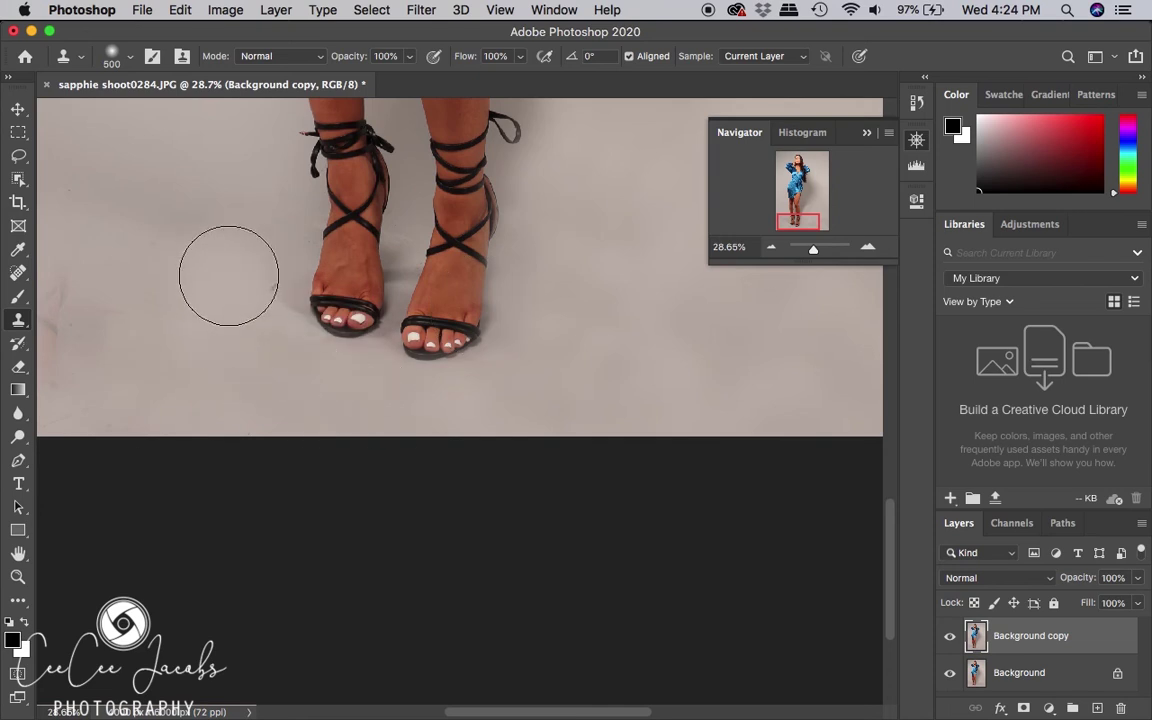
pyautogui.scroll(-2, 123, 360)
pyautogui.hscroll(-3, 132, 318)
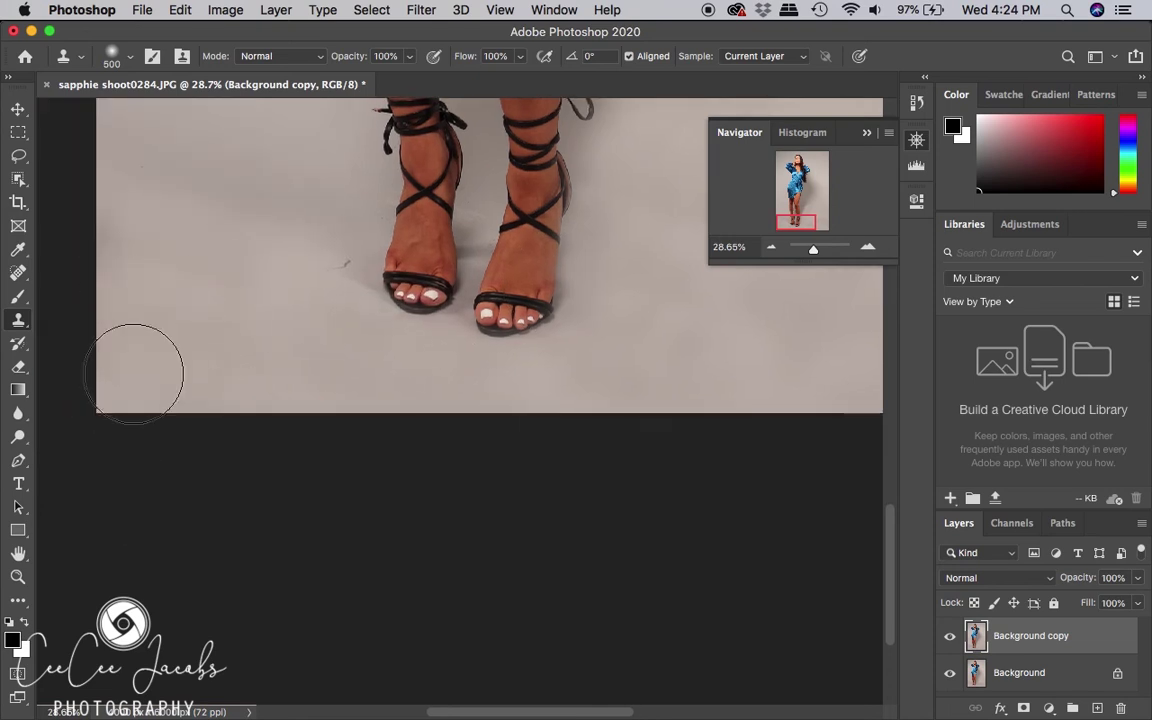
# - Reduce the Clone Stamp brush to 250, clear the dark scuff on the floor beside the toes, and shrink the brush to 200
pyautogui.scroll(2, 267, 342)
pyautogui.moveTo(814, 249); pyautogui.dragTo(815, 249)
pyautogui.scroll(-3, 715, 334)
pyautogui.scroll(3, 398, 183)
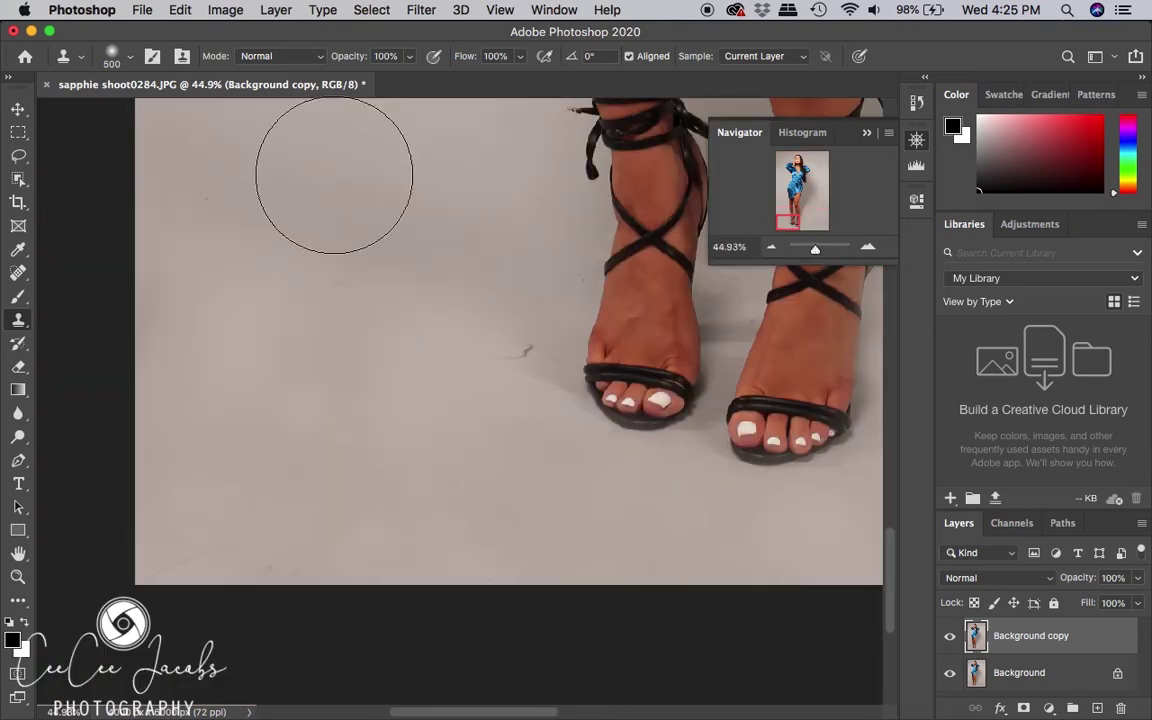
pyautogui.press('[')
pyautogui.press('[')
pyautogui.hscroll(2, 491, 418)
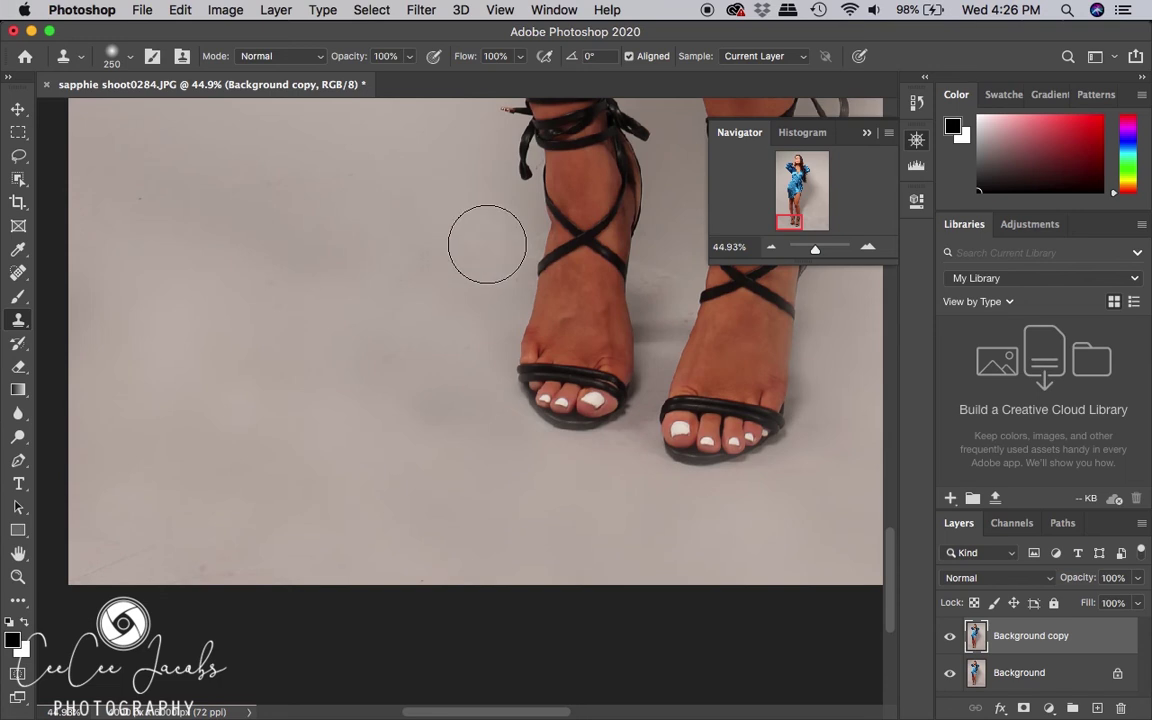
pyautogui.press('[')
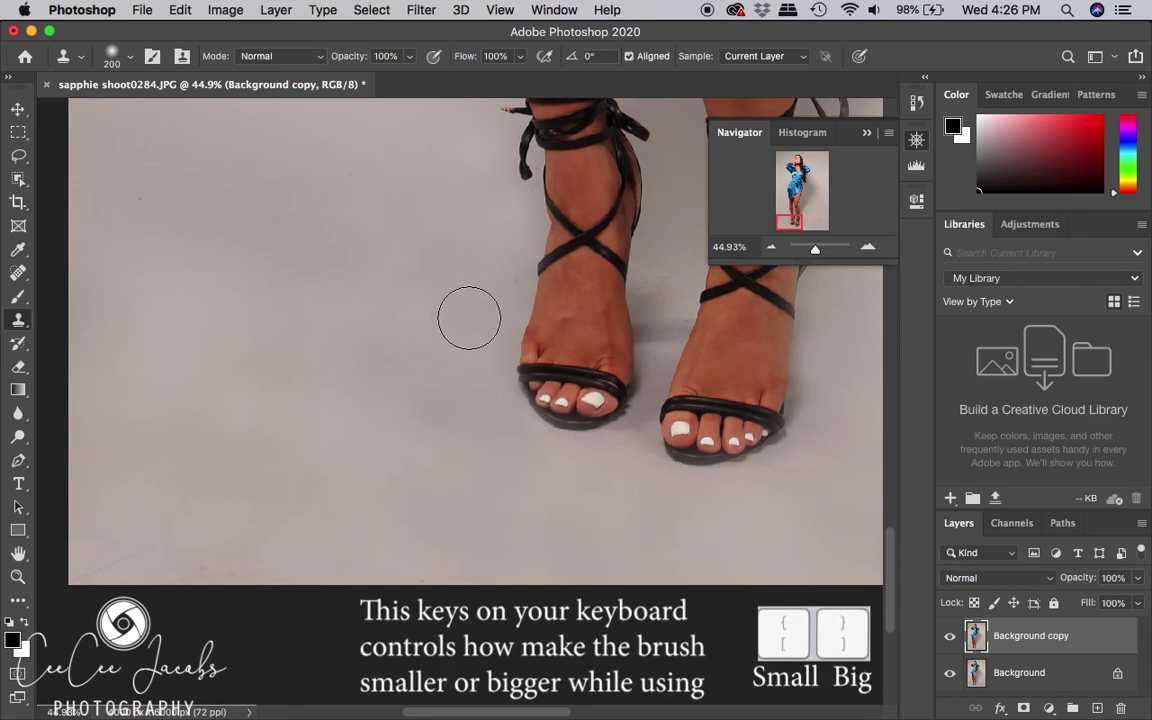
# - Enlarge the Clone Stamp brush to 400 and clean the remaining scratches in the photo's lower-left floor corner
pyautogui.hscroll(-3, 469, 318)
pyautogui.scroll(-1, 469, 318)
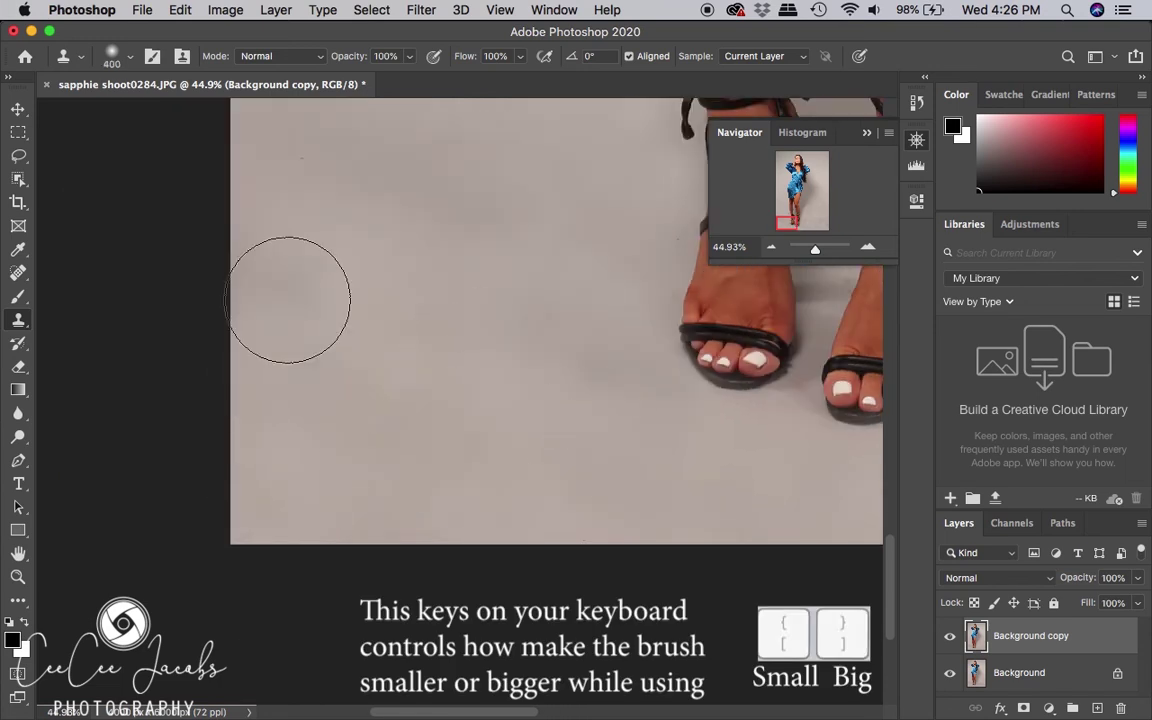
pyautogui.moveTo(815, 249); pyautogui.dragTo(812, 254)
pyautogui.scroll(5, 488, 424)
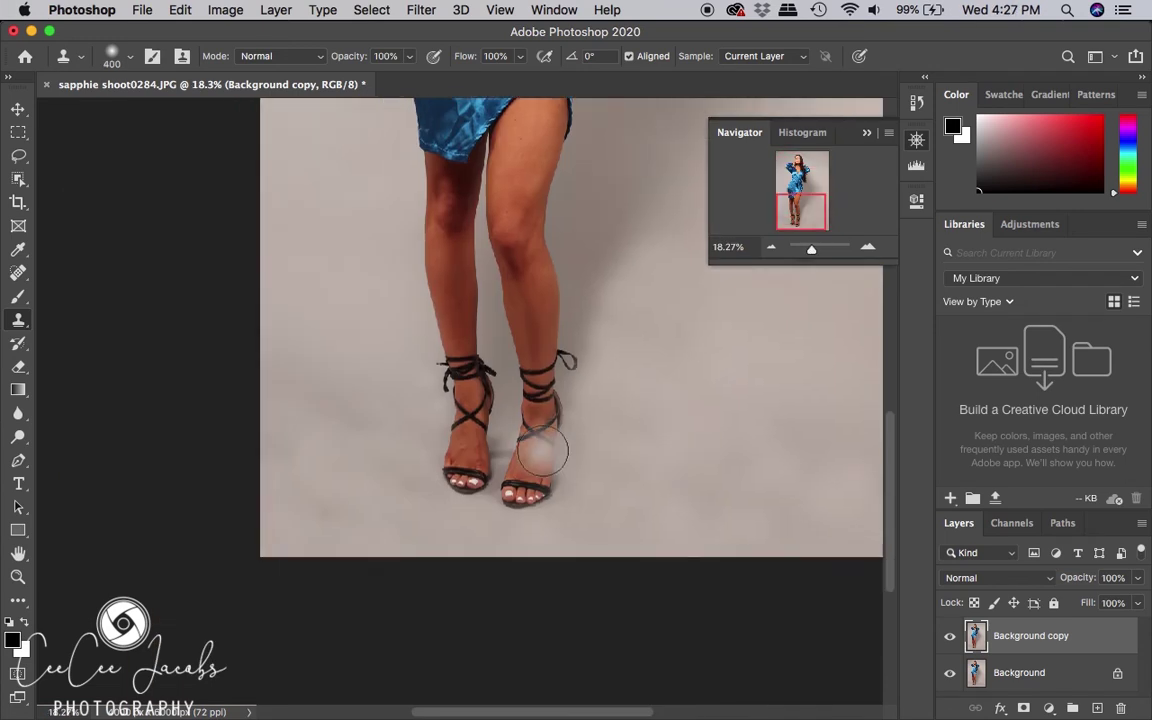
# - Reduce the Clone Stamp brush to 125 and clean the backdrop between the ankles, undoing the faulty stroke
pyautogui.press('[')
pyautogui.press('[')
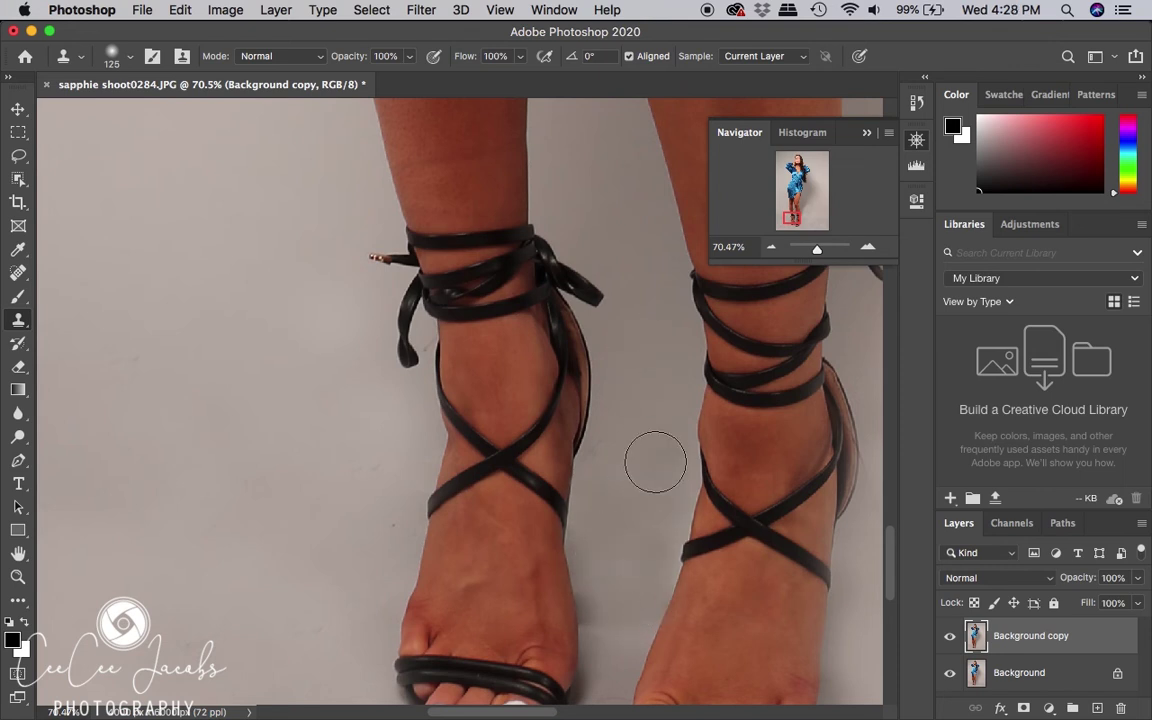
pyautogui.press('super+z')
pyautogui.press('[')
pyautogui.press('[')
pyautogui.press('[')
pyautogui.scroll(5, 738, 375)
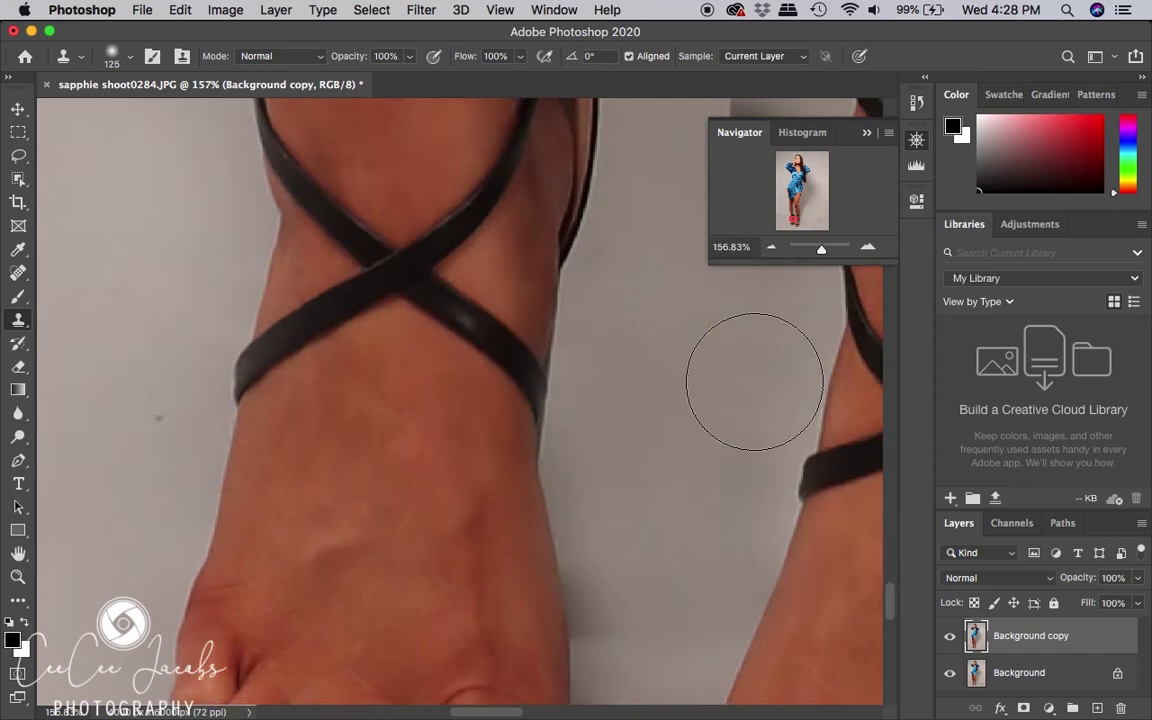
# - Clean the floor between the two feet and around the sandal edge with the Clone Stamp brush reduced to 80 and 50
pyautogui.scroll(-6, 643, 270)
pyautogui.moveTo(662, 200)
pyautogui.mouseDown()
pyautogui.moveTo(645, 343)
pyautogui.moveTo(626, 375)
pyautogui.moveTo(649, 213)
pyautogui.moveTo(615, 384)
pyautogui.mouseUp()
pyautogui.scroll(-5, 689, 342)
pyautogui.hscroll(5, 689, 342)
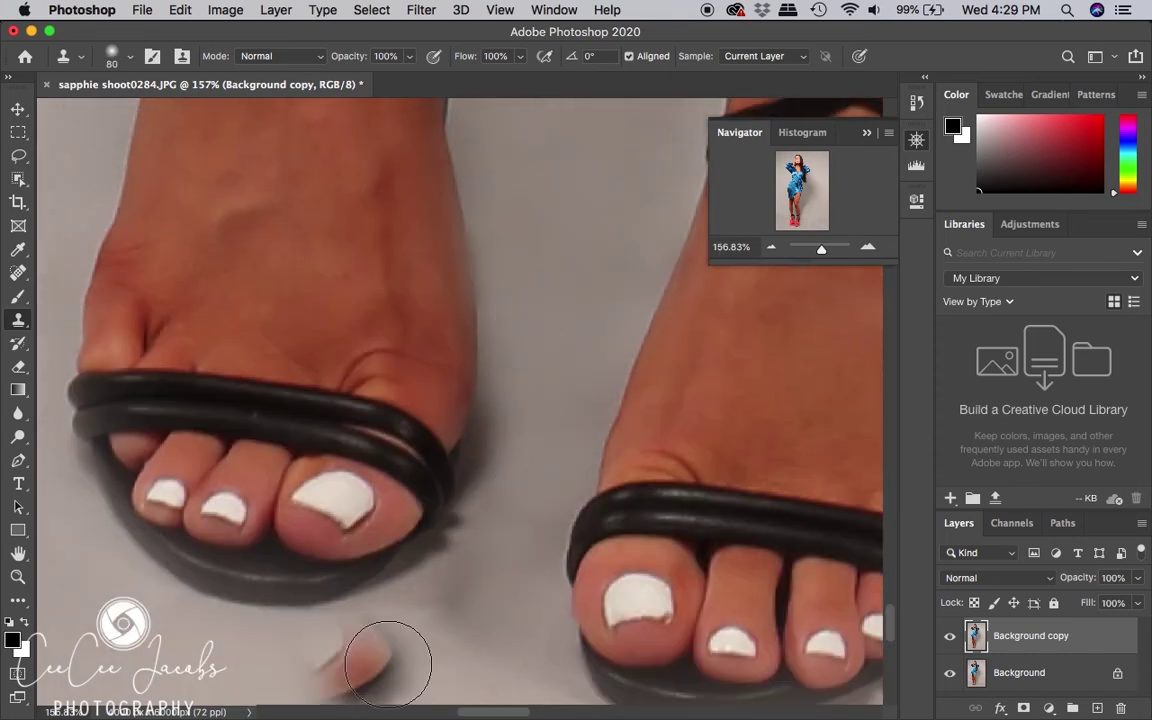
pyautogui.scroll(-2, 390, 650)
pyautogui.moveTo(498, 488)
pyautogui.mouseDown()
pyautogui.moveTo(507, 568)
pyautogui.moveTo(534, 628)
pyautogui.moveTo(522, 496)
pyautogui.moveTo(527, 445)
pyautogui.mouseUp()
pyautogui.moveTo(513, 545); pyautogui.dragTo(548, 437)
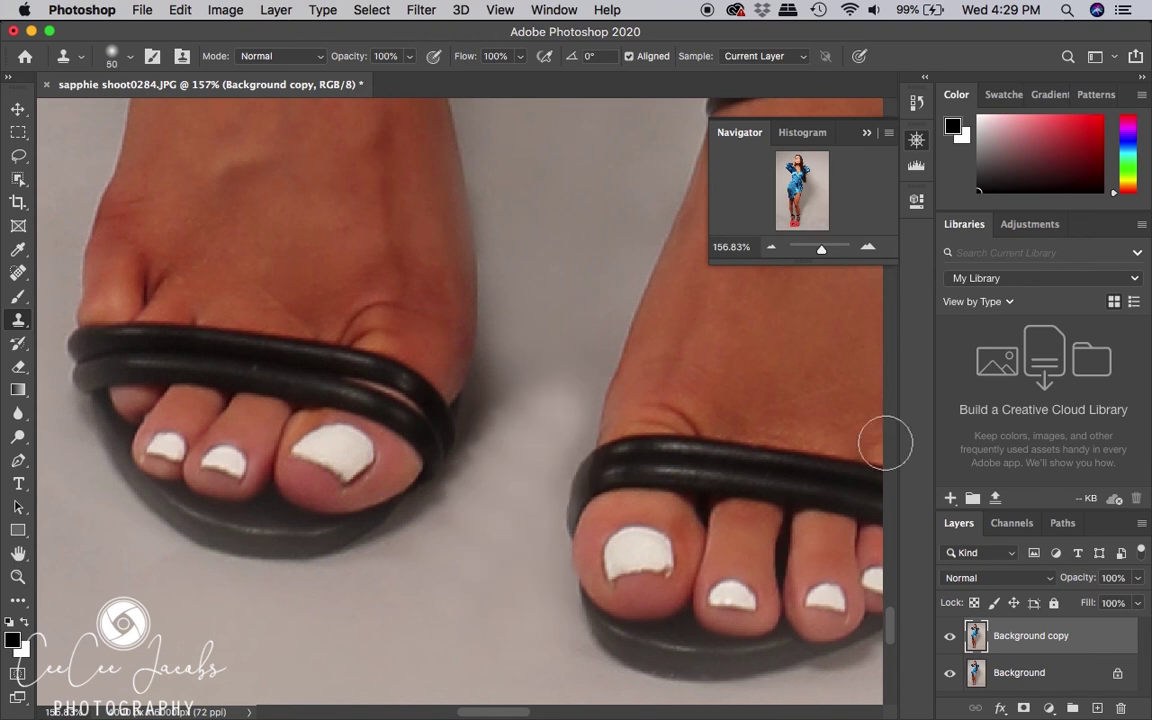
# - Erase the cloned overspill along the front foot's sandal strap, toes and sole with a size 13 Eraser, undoing the faulty stroke
pyautogui.press('e')
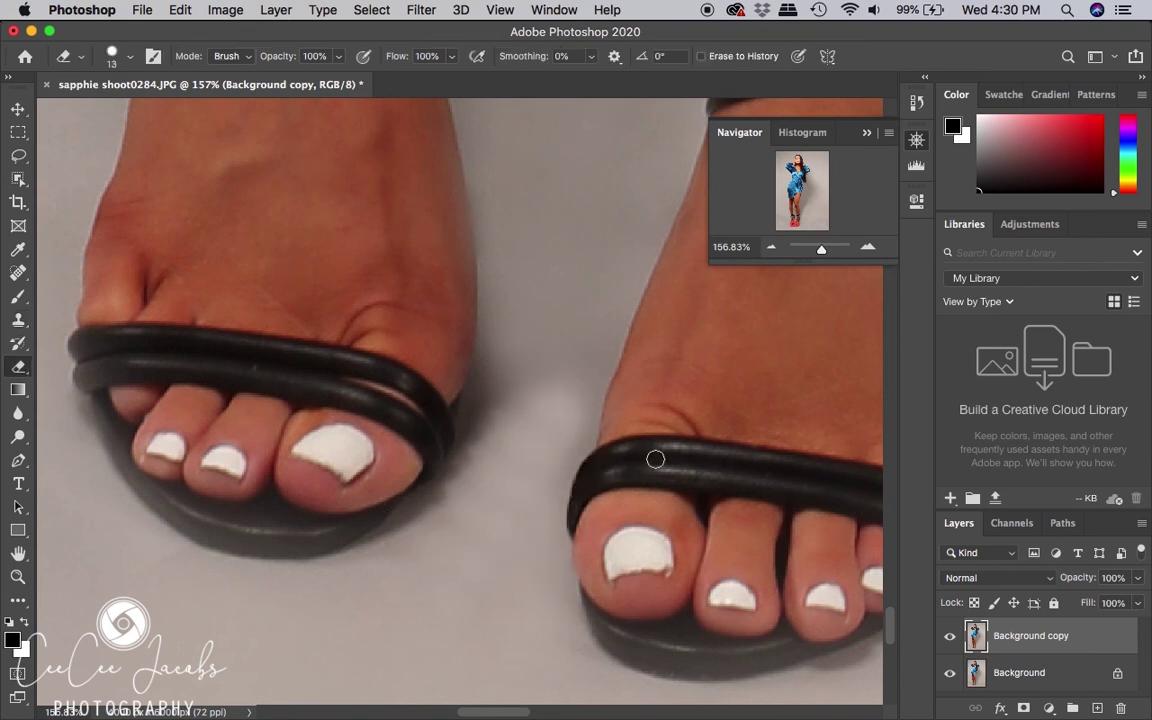
pyautogui.hscroll(4, 655, 459)
pyautogui.moveTo(402, 588)
pyautogui.mouseDown()
pyautogui.moveTo(442, 655)
pyautogui.moveTo(516, 674)
pyautogui.moveTo(452, 560)
pyautogui.moveTo(409, 575)
pyautogui.moveTo(485, 659)
pyautogui.moveTo(586, 664)
pyautogui.moveTo(540, 636)
pyautogui.moveTo(556, 553)
pyautogui.moveTo(594, 633)
pyautogui.moveTo(533, 647)
pyautogui.moveTo(582, 661)
pyautogui.moveTo(636, 645)
pyautogui.moveTo(642, 605)
pyautogui.mouseUp()
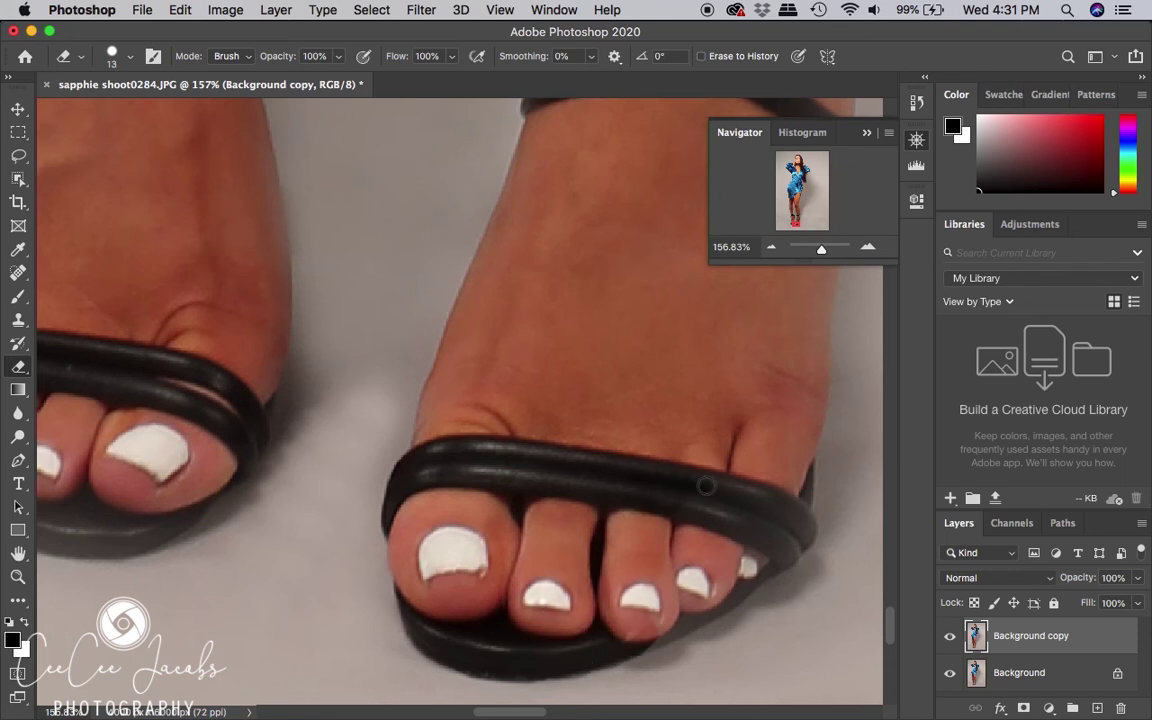
pyautogui.moveTo(706, 486); pyautogui.dragTo(780, 500)
pyautogui.press('super+z')
pyautogui.moveTo(405, 555)
pyautogui.mouseDown()
pyautogui.moveTo(496, 542)
pyautogui.moveTo(551, 651)
pyautogui.moveTo(572, 654)
pyautogui.moveTo(720, 545)
pyautogui.moveTo(771, 560)
pyautogui.moveTo(761, 566)
pyautogui.moveTo(810, 498)
pyautogui.mouseUp()
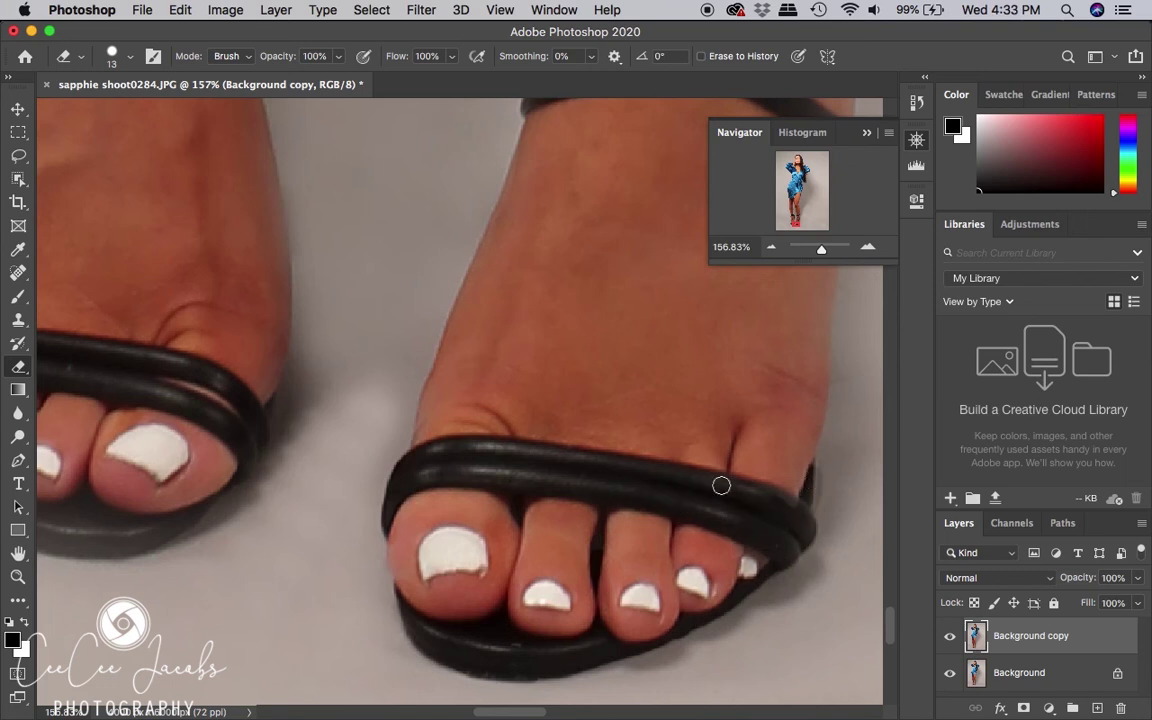
# - Return to the Clone Stamp with the brush at 40 to retouch the outer edge of the front foot
pyautogui.moveTo(821, 248); pyautogui.dragTo(822, 248)
pyautogui.press('s')
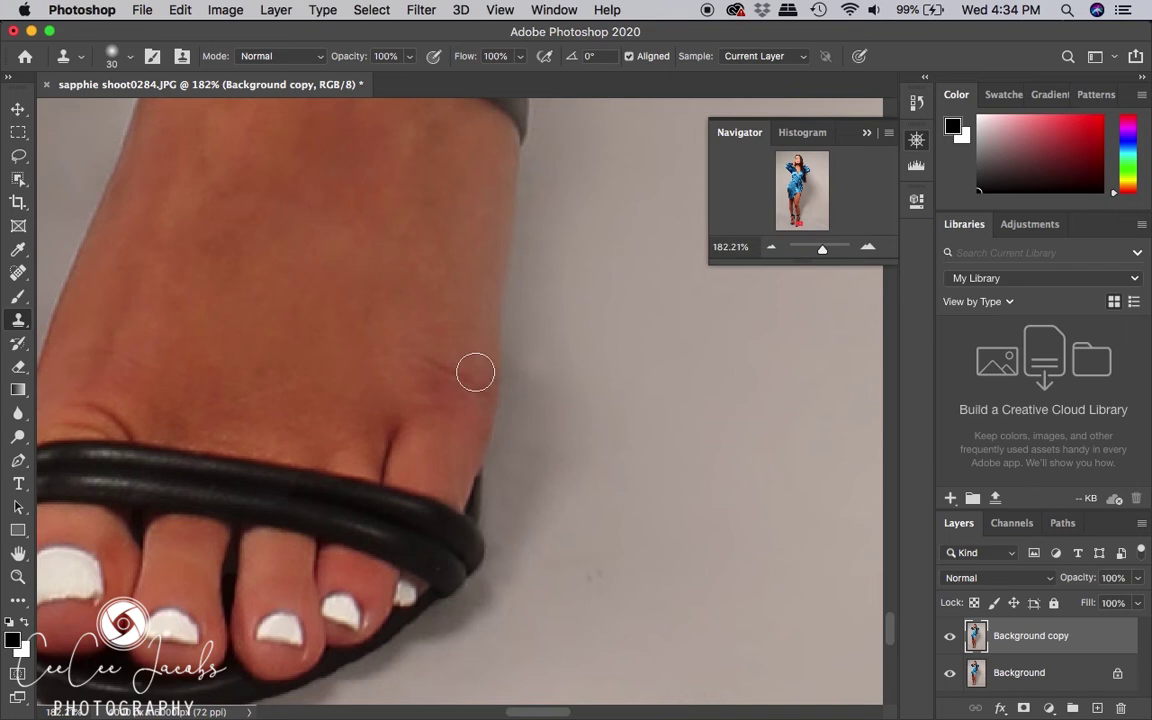
pyautogui.press(']')
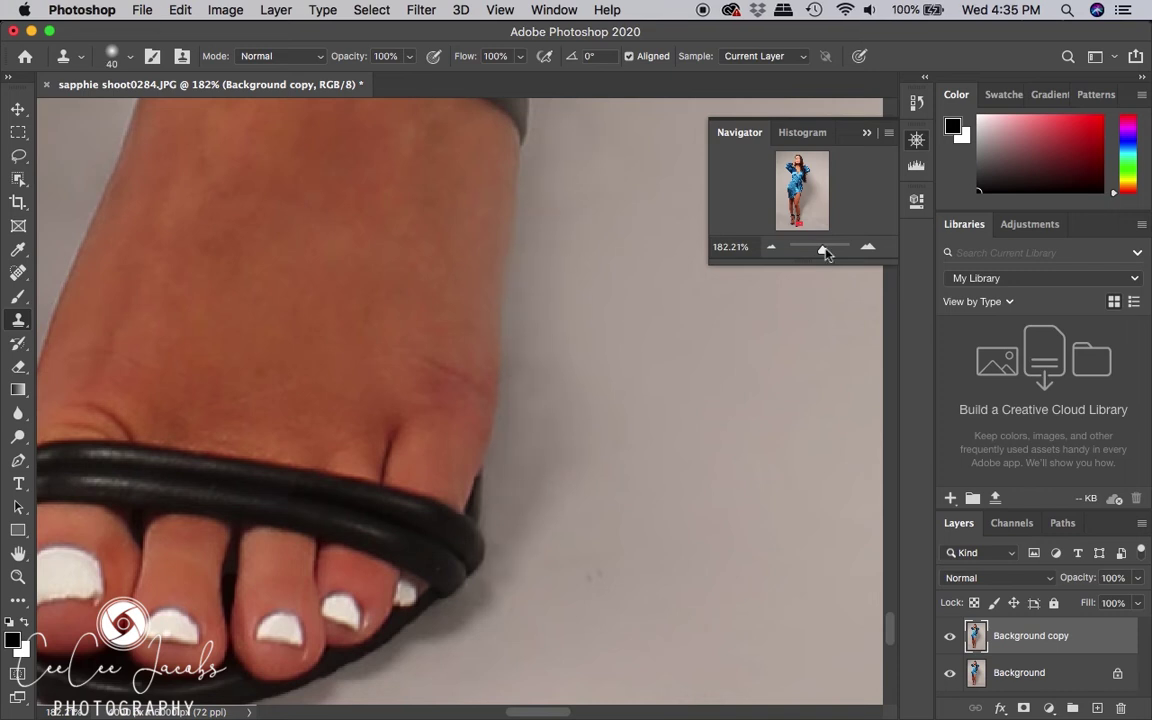
# - Enlarge the Clone Stamp brush to 1100 and clone over the blotchy backdrop and floor beside the legs
pyautogui.moveTo(826, 253); pyautogui.dragTo(808, 252)
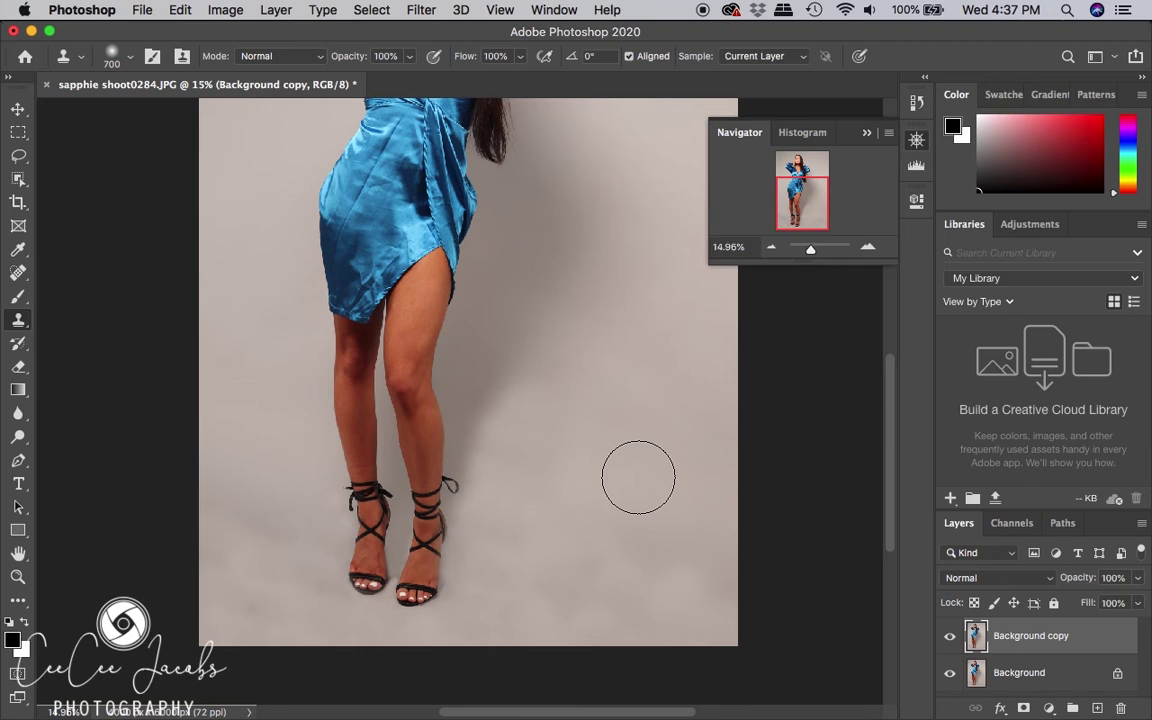
pyautogui.press(']')
pyautogui.press(']')
pyautogui.press(']')
pyautogui.press(']')
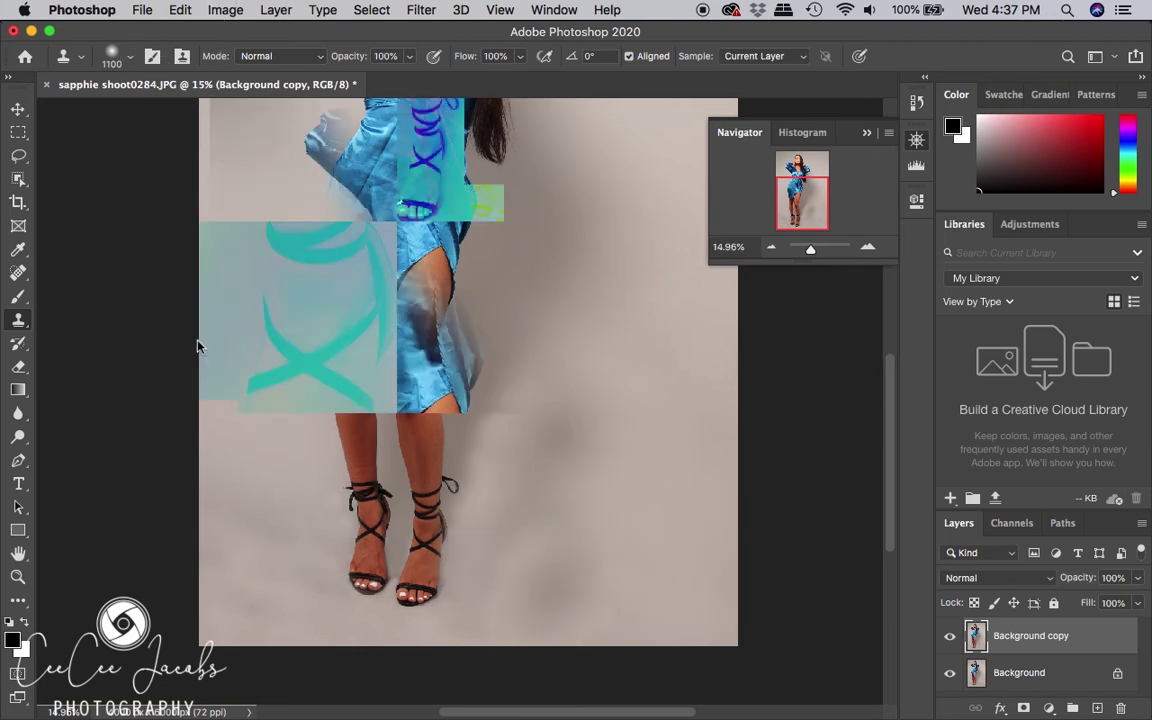
# - Undo the oversized clone stroke that covered part of the dress and the backdrop beside it
pyautogui.scroll(10, 260, 190)
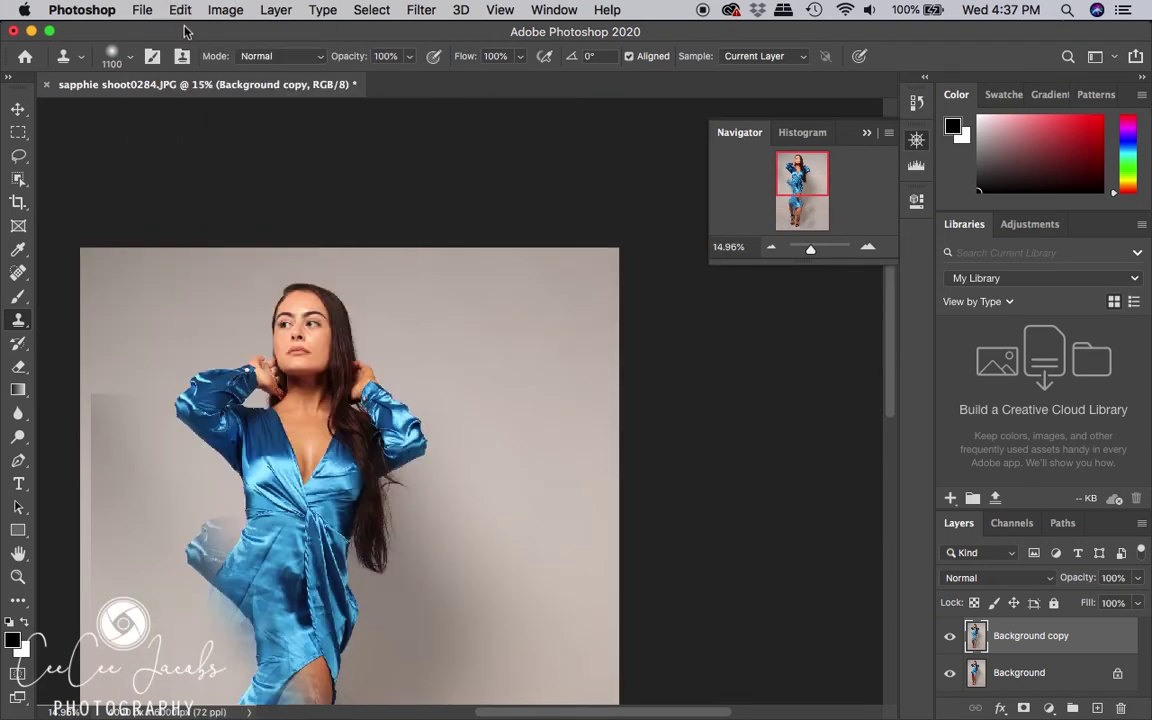
pyautogui.click(180, 10)
pyautogui.press('Escape')
pyautogui.scroll(-8, 600, 400)
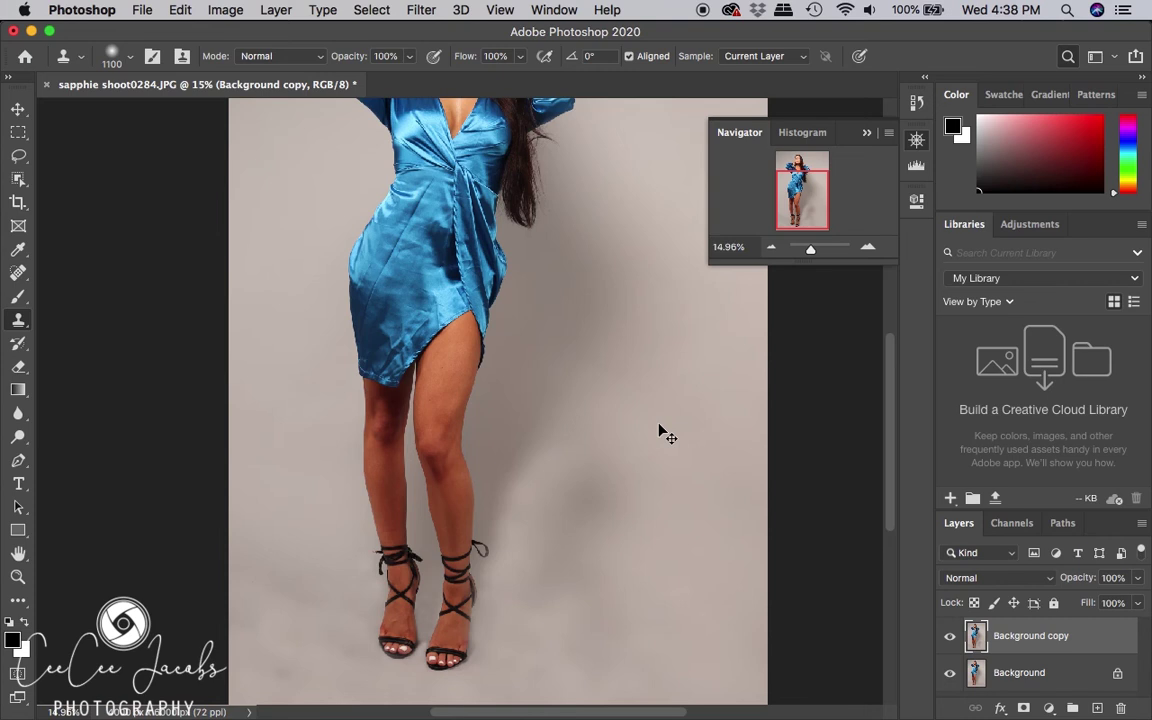
pyautogui.press('super+f')
pyautogui.press('Escape')
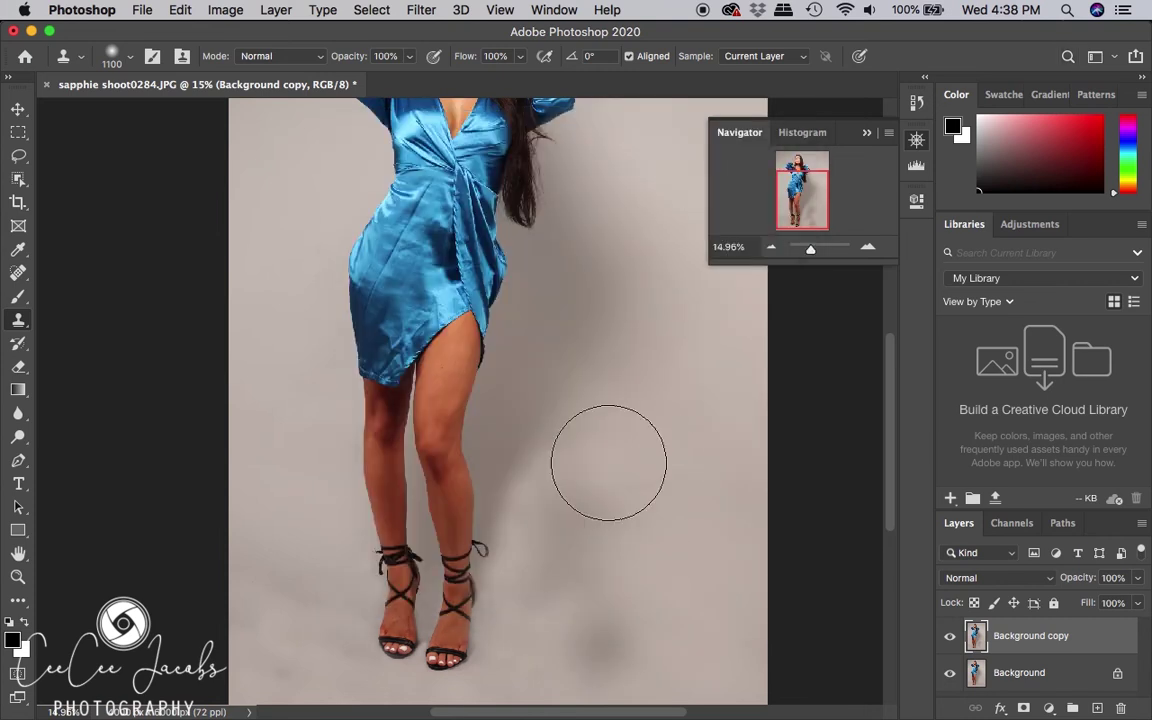
# - Sample clean backdrop beside the legs and clone it over the dark patches and uneven floor there
pyautogui.keyDown('alt'); pyautogui.click(661, 527); pyautogui.keyUp('alt')
pyautogui.click(615, 622)
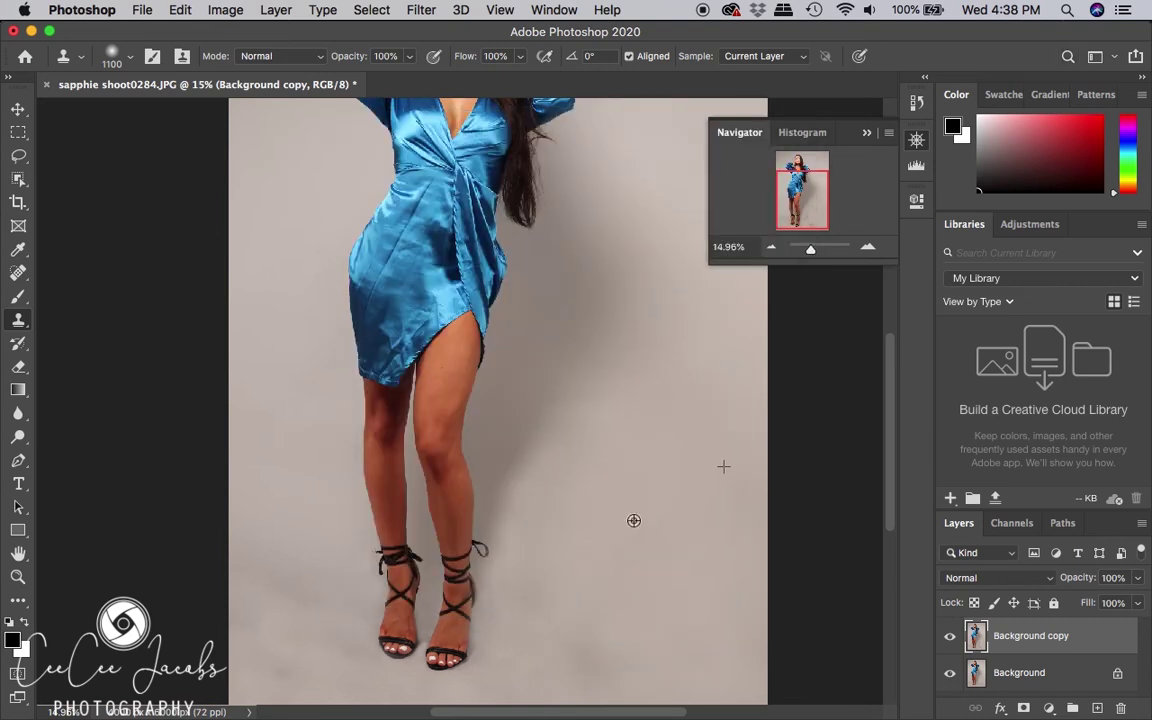
pyautogui.scroll(-6, 636, 480)
pyautogui.scroll(3, 560, 465)
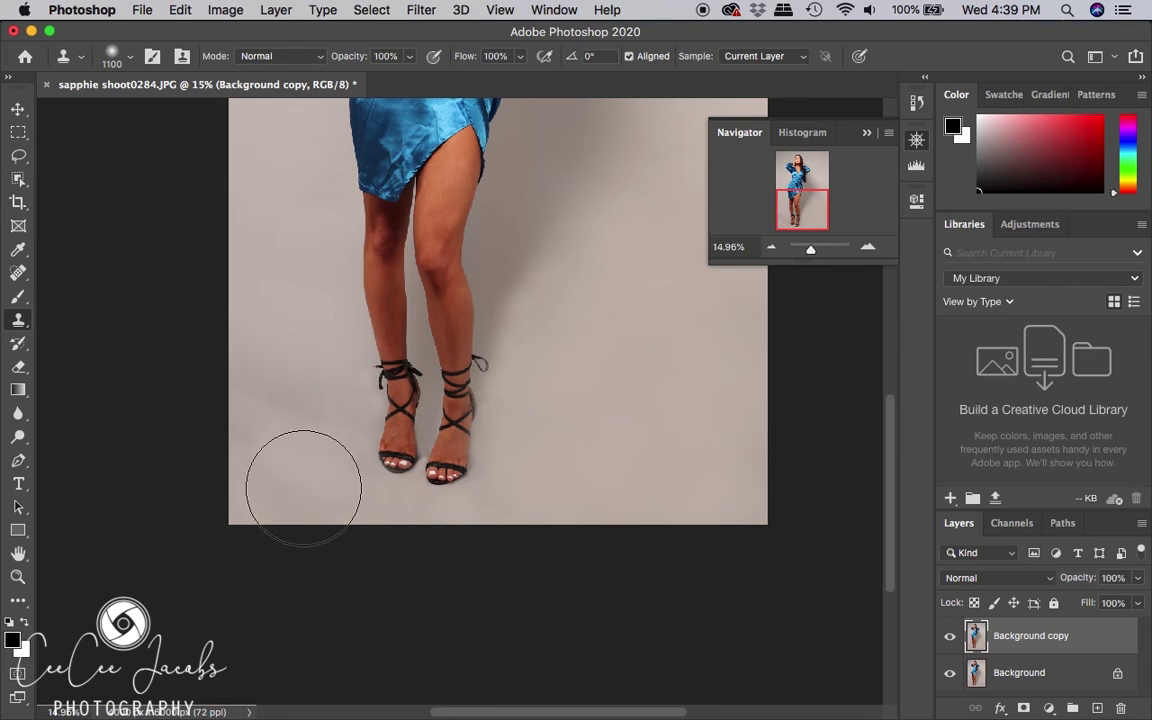
# - Reduce the Clone Stamp brush to 700 and smooth the floor beside and below the feet toward the photo's lower-left corner
pyautogui.press('[')
pyautogui.press('[')
pyautogui.press('[')
pyautogui.press('[')
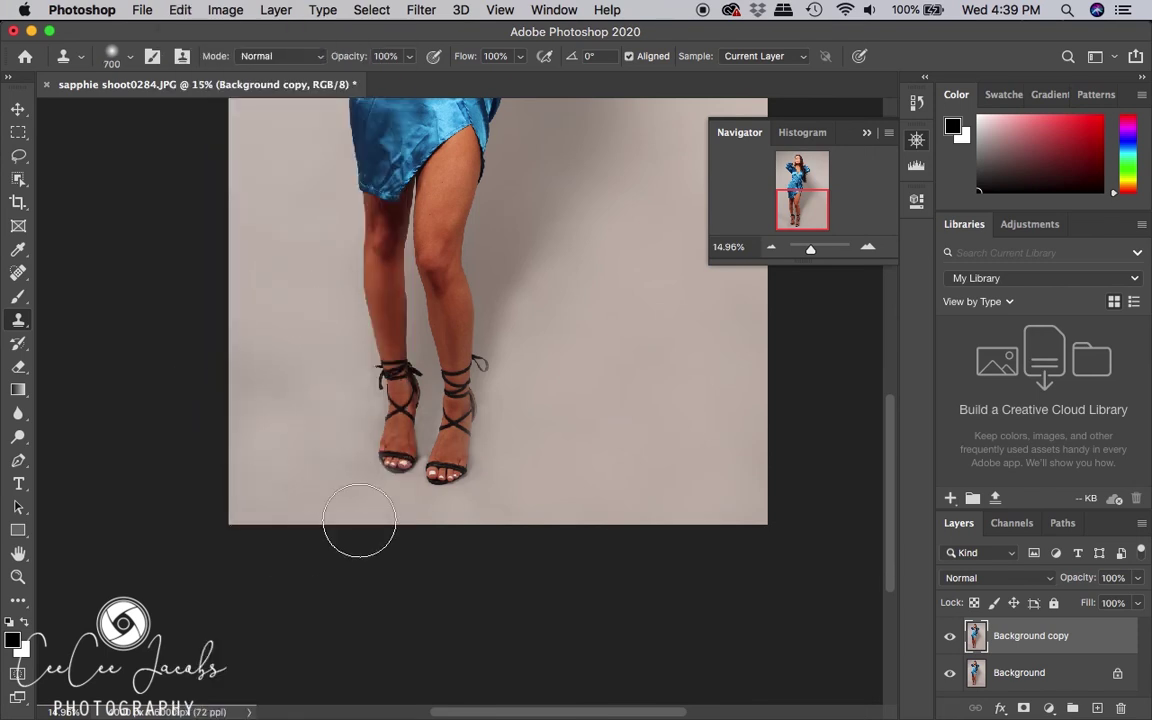
pyautogui.moveTo(810, 248); pyautogui.dragTo(818, 249)
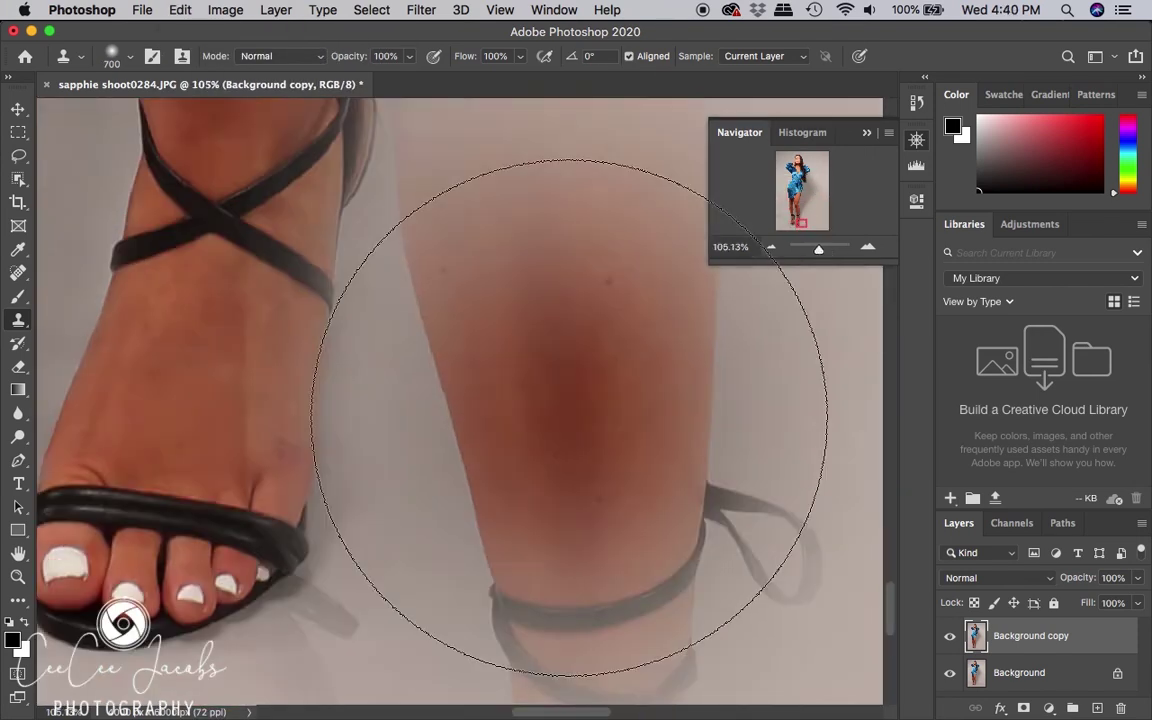
# - Enlarge the Eraser brush to 45 and erase the cloned haze from the ankle, straps, heel and outer edge of the foot
pyautogui.scroll(5, 400, 300)
pyautogui.press('e')
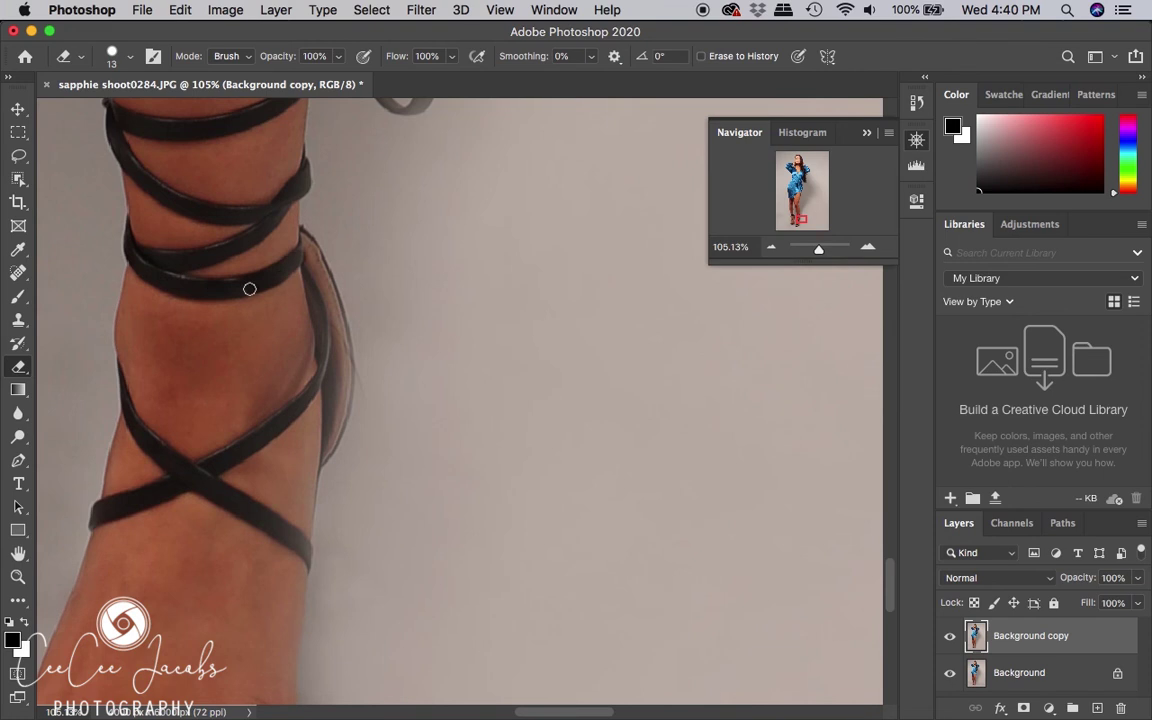
pyautogui.moveTo(325, 361); pyautogui.dragTo(246, 437)
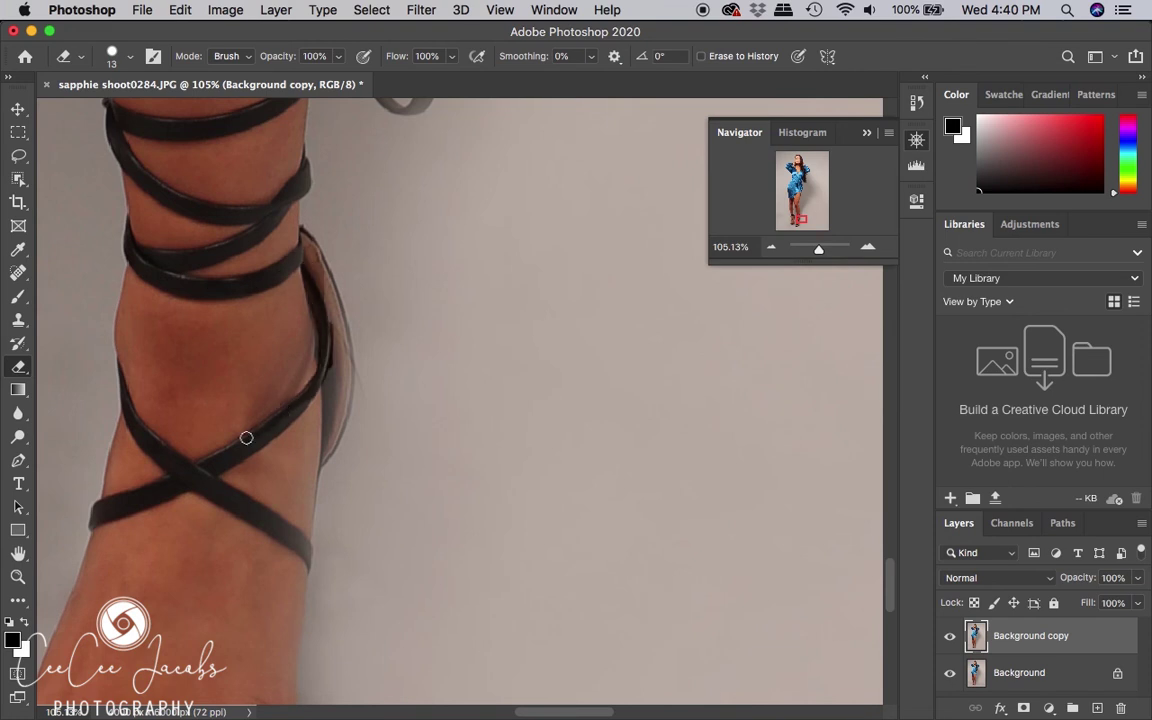
pyautogui.press(']')
pyautogui.moveTo(294, 292)
pyautogui.mouseDown()
pyautogui.moveTo(241, 345)
pyautogui.moveTo(295, 456)
pyautogui.moveTo(217, 428)
pyautogui.moveTo(191, 599)
pyautogui.moveTo(286, 564)
pyautogui.moveTo(299, 460)
pyautogui.mouseUp()
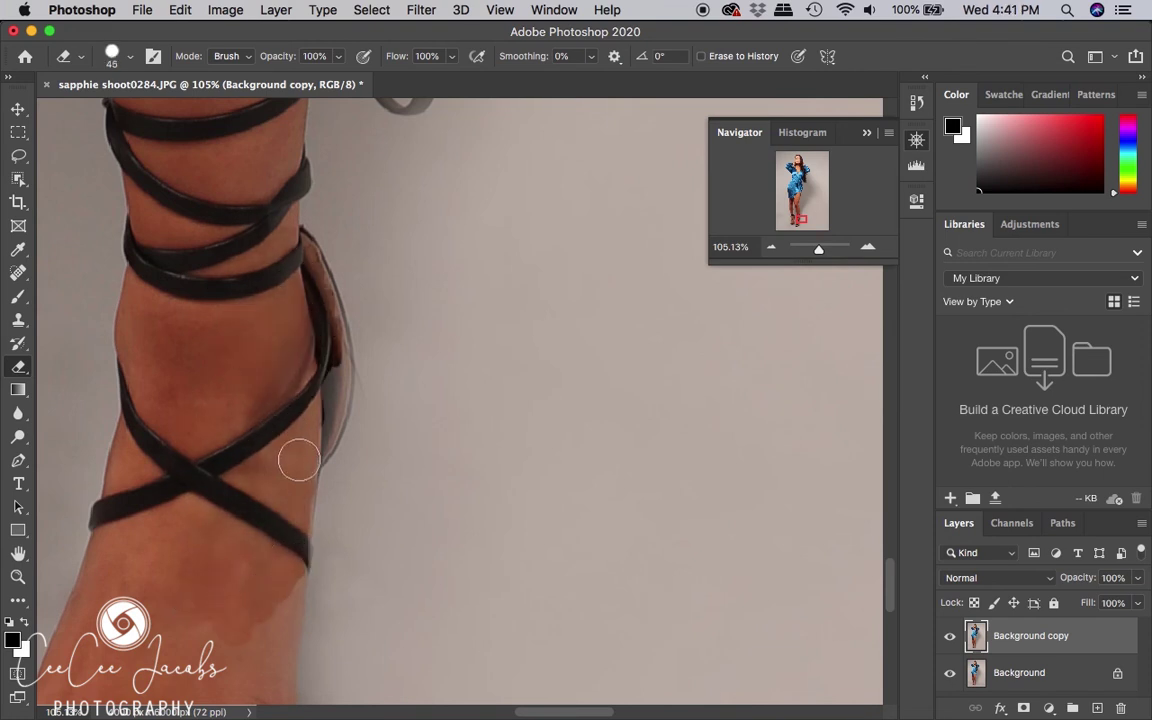
pyautogui.moveTo(285, 535)
pyautogui.mouseDown()
pyautogui.moveTo(330, 390)
pyautogui.moveTo(326, 326)
pyautogui.moveTo(300, 268)
pyautogui.mouseUp()
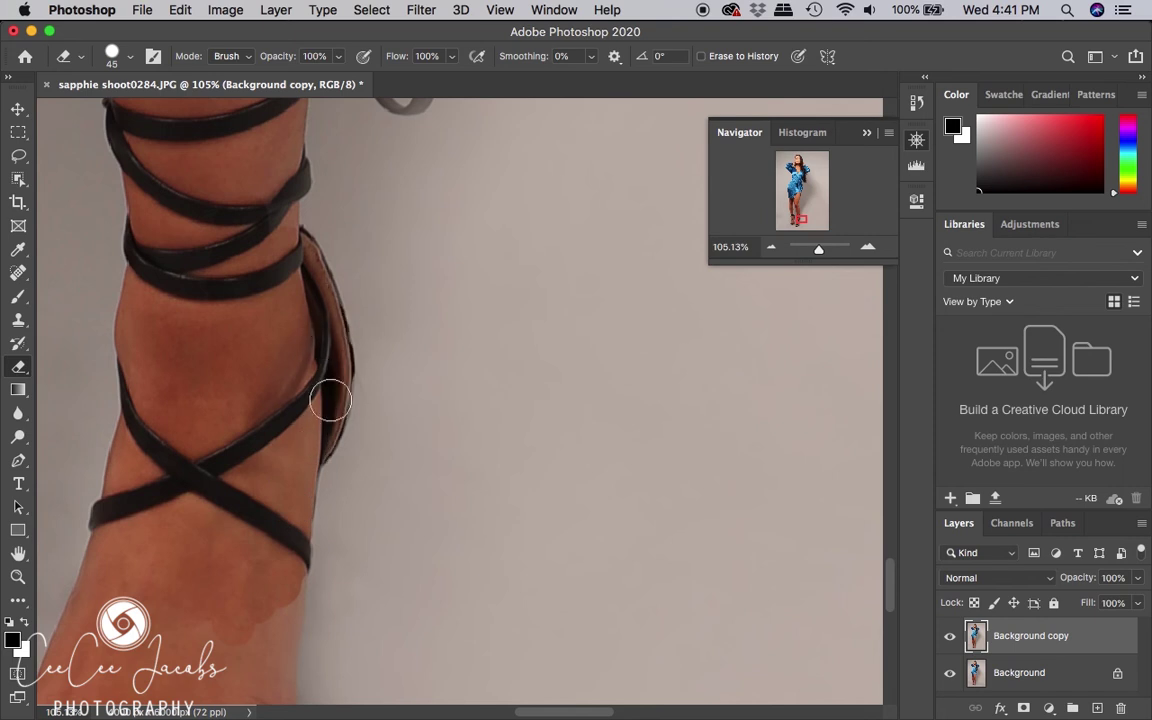
pyautogui.moveTo(319, 425)
pyautogui.mouseDown()
pyautogui.moveTo(321, 326)
pyautogui.moveTo(311, 282)
pyautogui.moveTo(277, 233)
pyautogui.moveTo(278, 198)
pyautogui.mouseUp()
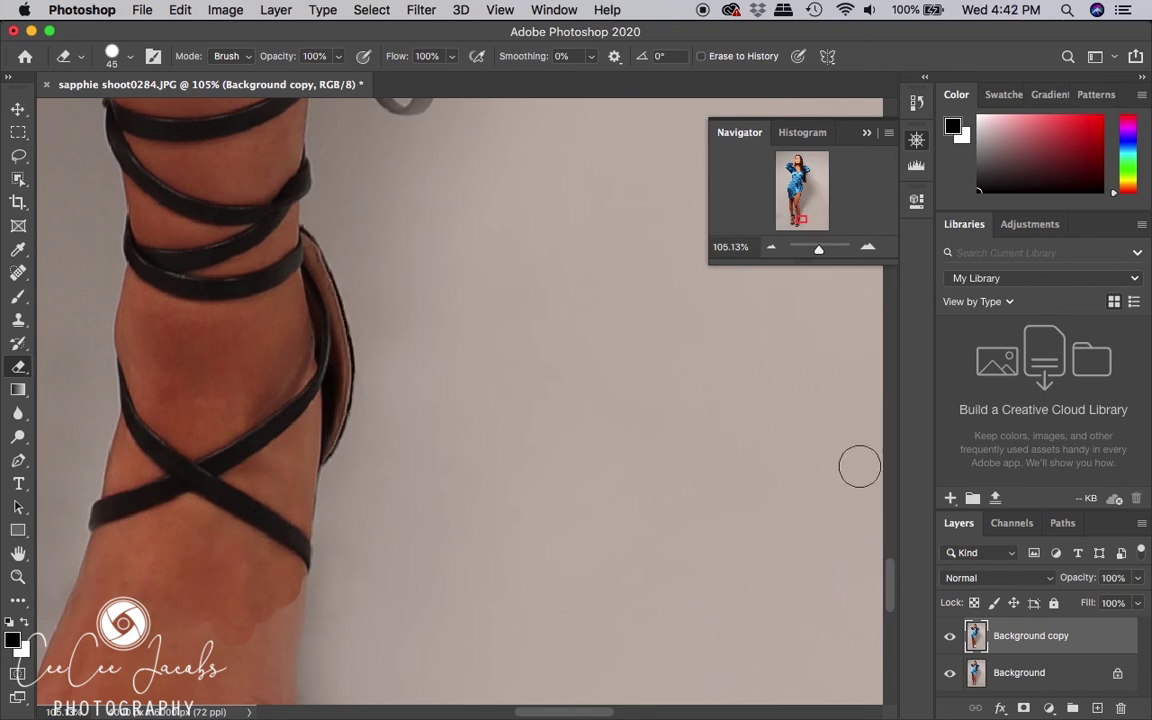
pyautogui.scroll(-5, 570, 430)
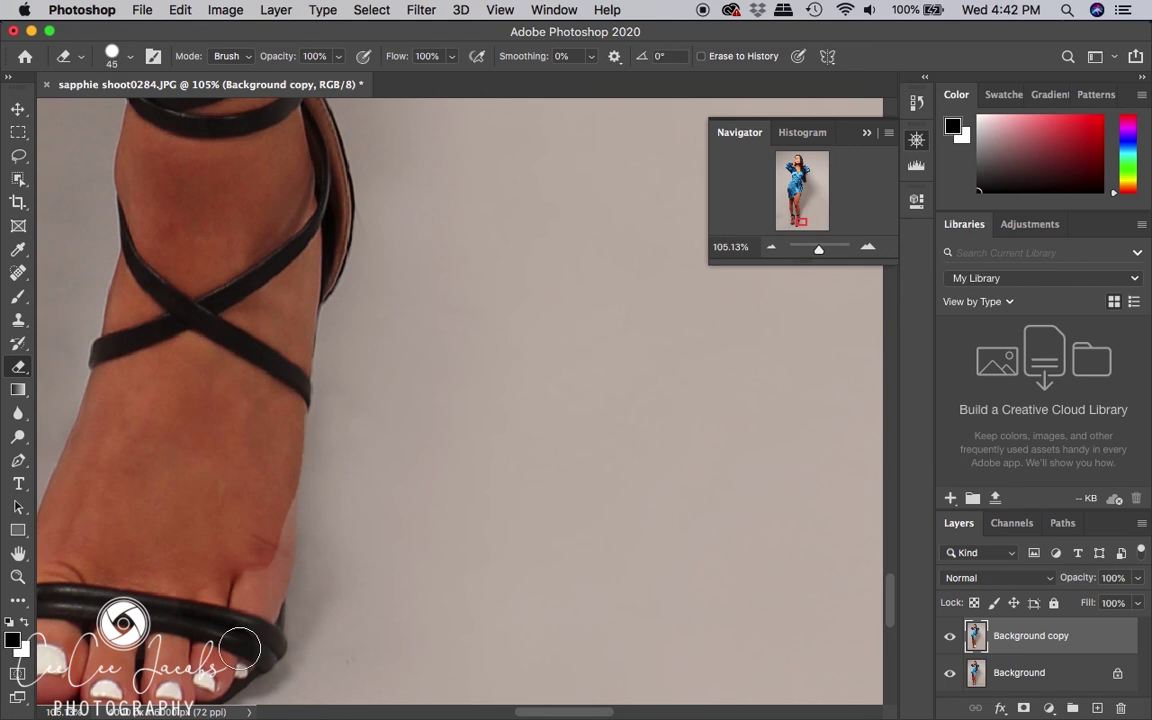
pyautogui.moveTo(239, 649); pyautogui.dragTo(273, 507)
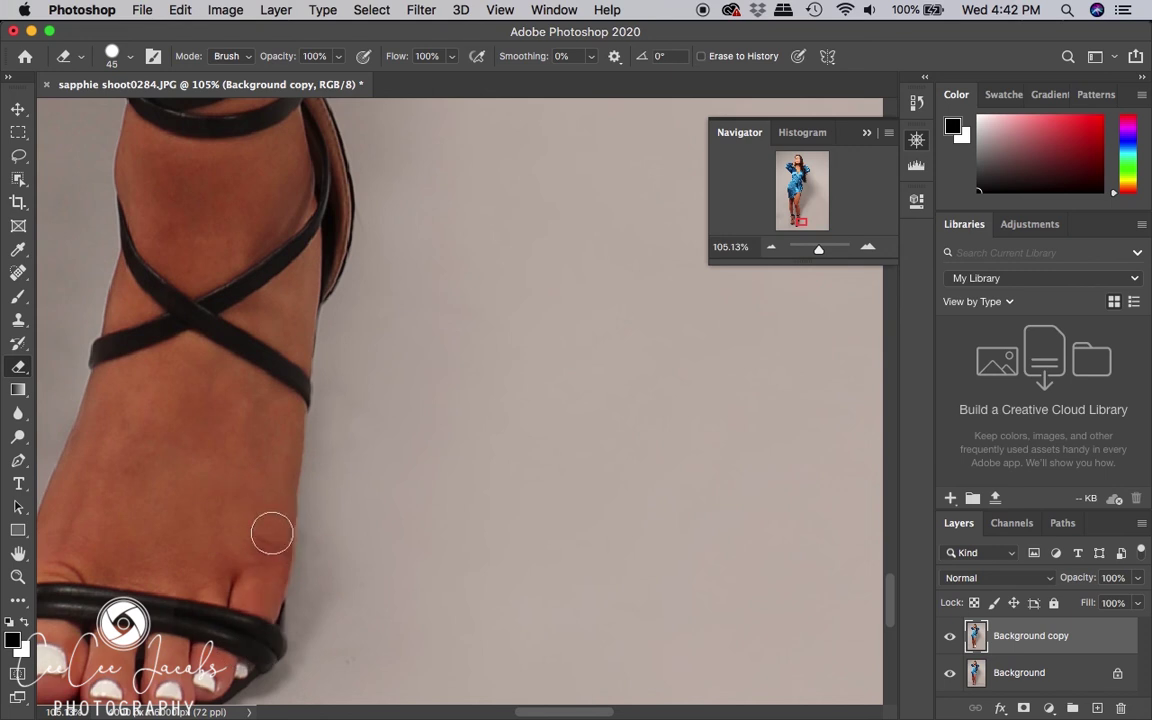
# - Reduce the Eraser brush to 10 and erase the cloned haze from the loop of the sandal's tied strap behind the ankle
pyautogui.moveTo(819, 249); pyautogui.dragTo(819, 249)
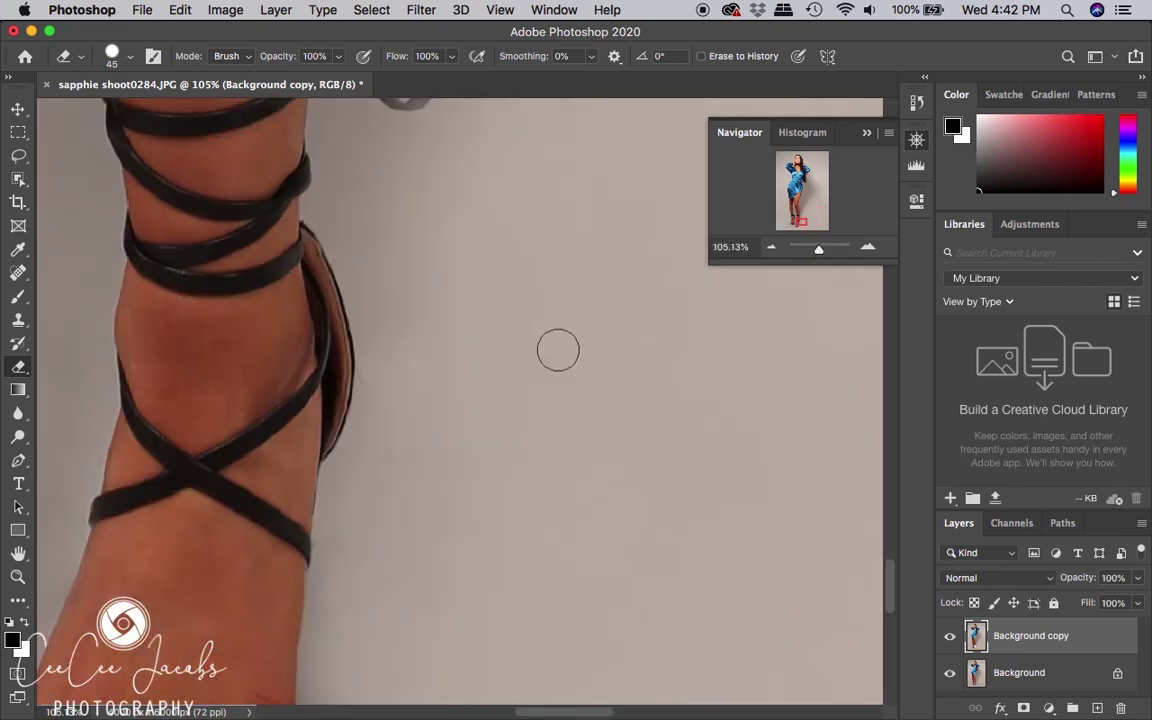
pyautogui.scroll(5, 558, 350)
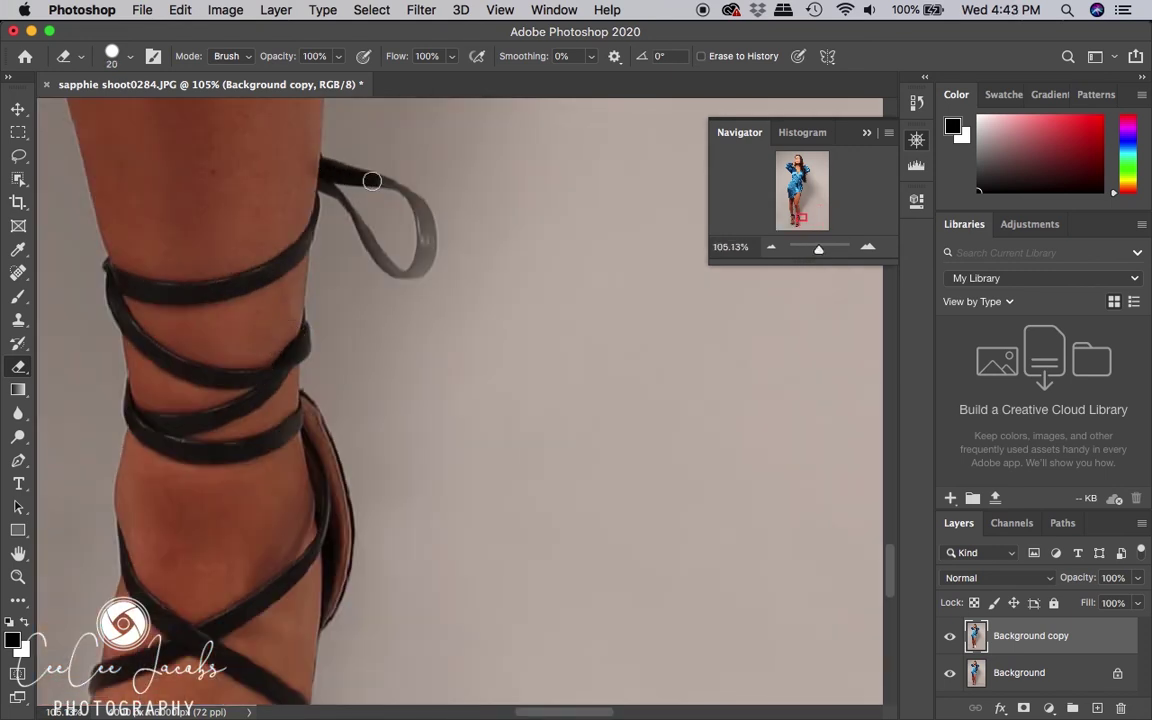
pyautogui.moveTo(819, 248); pyautogui.dragTo(822, 248)
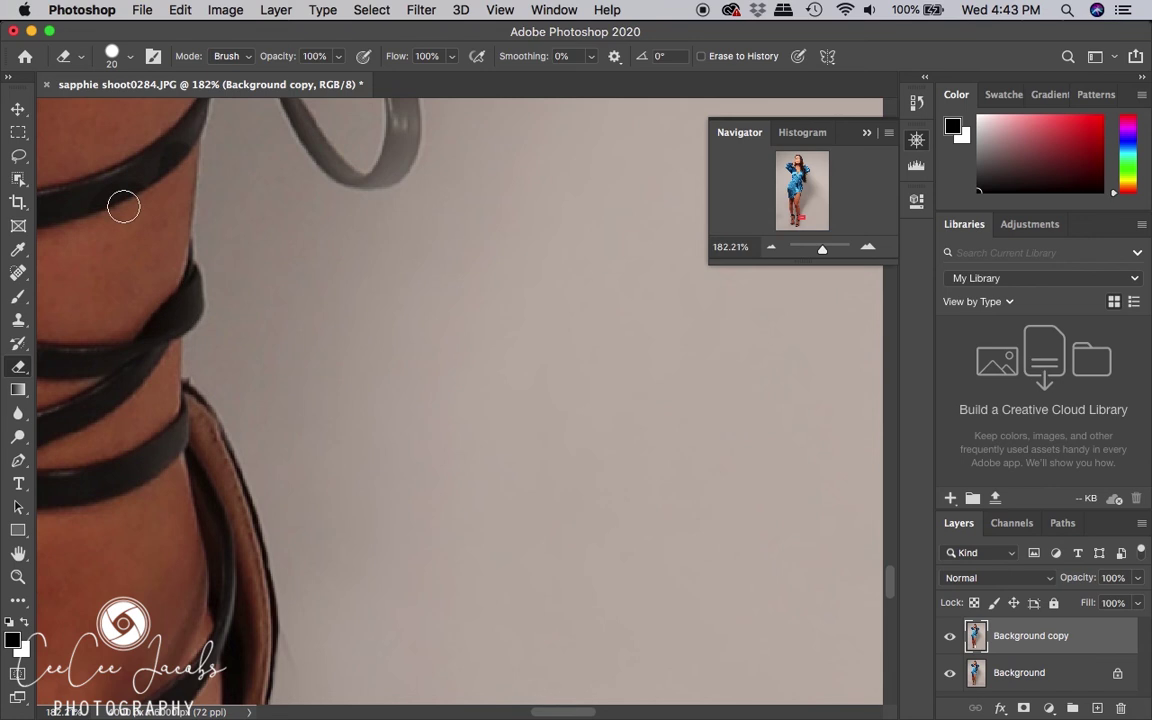
pyautogui.scroll(3, 340, 188)
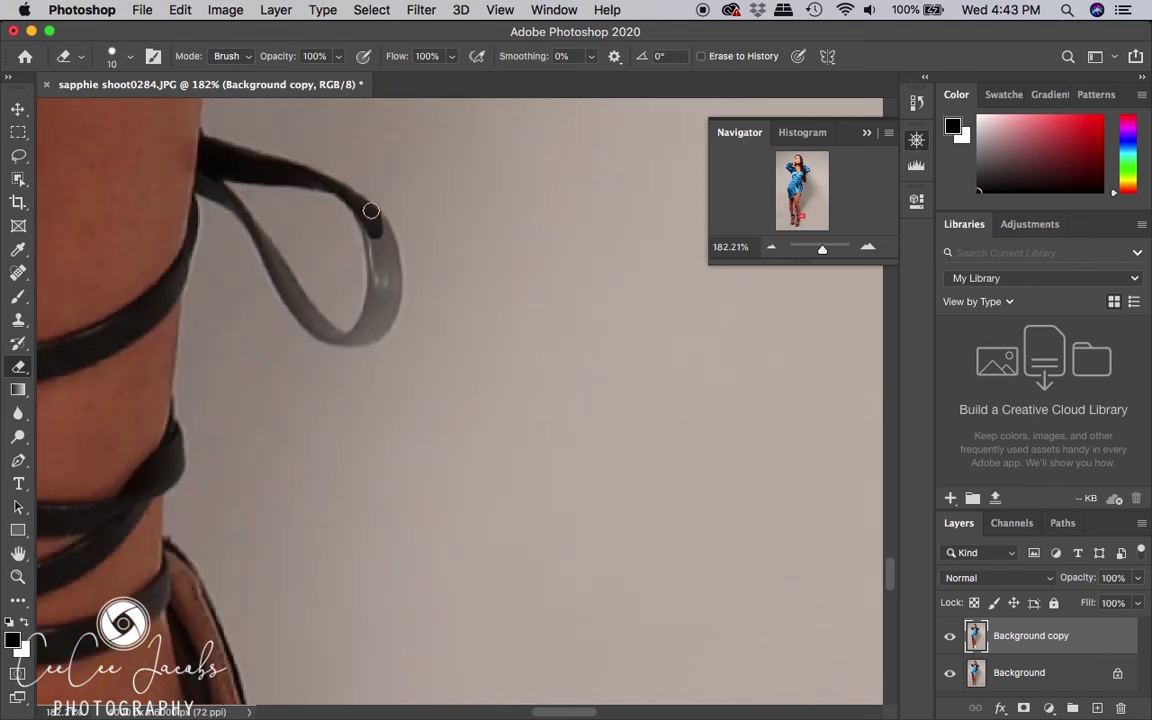
pyautogui.moveTo(392, 277)
pyautogui.mouseDown()
pyautogui.moveTo(385, 318)
pyautogui.moveTo(366, 337)
pyautogui.moveTo(377, 287)
pyautogui.mouseUp()
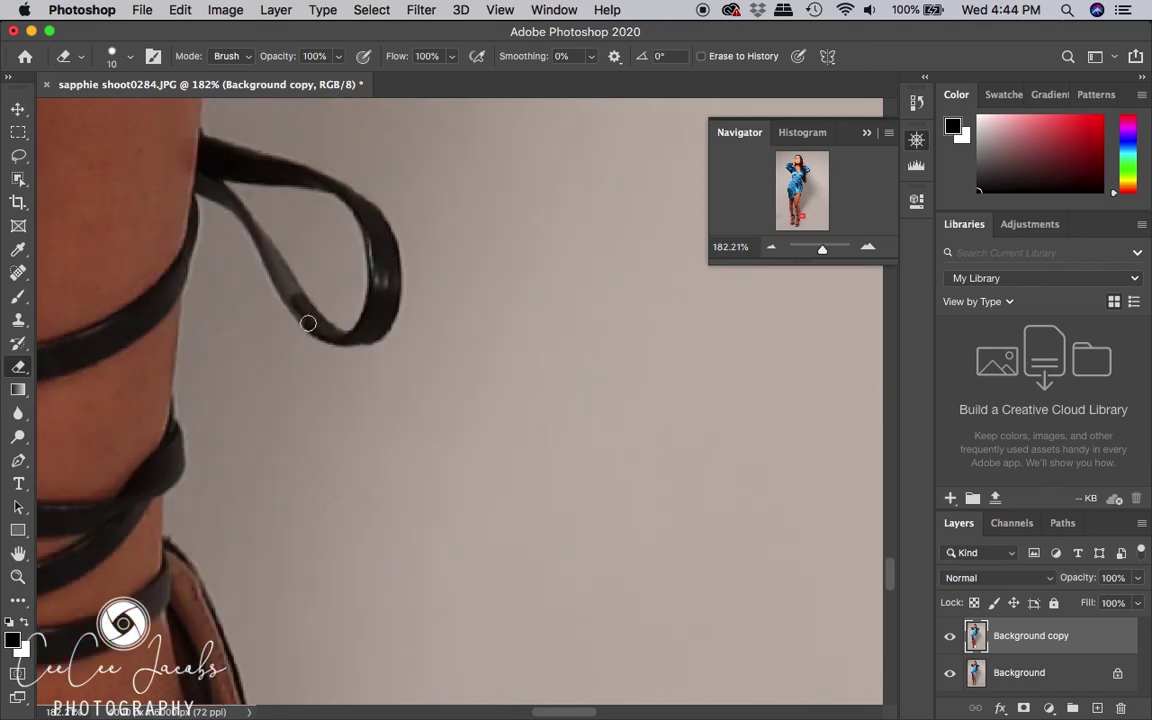
pyautogui.moveTo(308, 323); pyautogui.dragTo(256, 227)
# - Set the Eraser brush to 25 and erase the cloned haze from the other foot's skin, sandal straps, toes and sole
pyautogui.moveTo(822, 248); pyautogui.dragTo(818, 248)
pyautogui.scroll(3, 506, 498)
pyautogui.press(']')
pyautogui.press(']')
pyautogui.press(']')
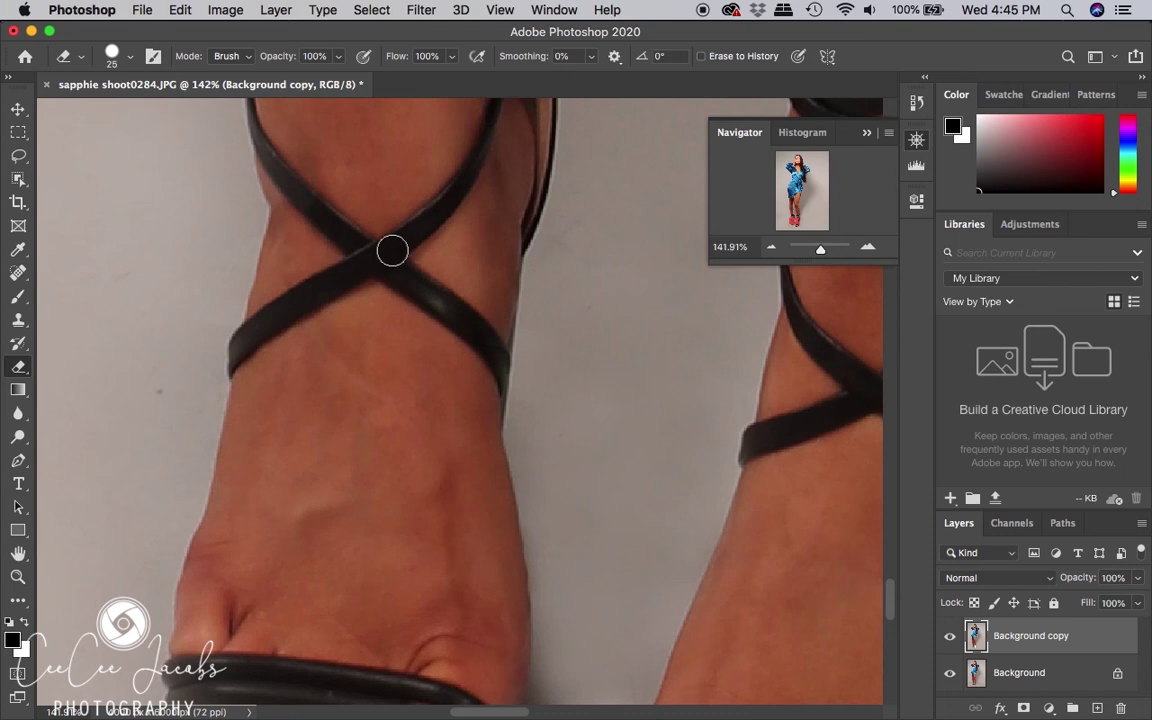
pyautogui.scroll(5, 281, 259)
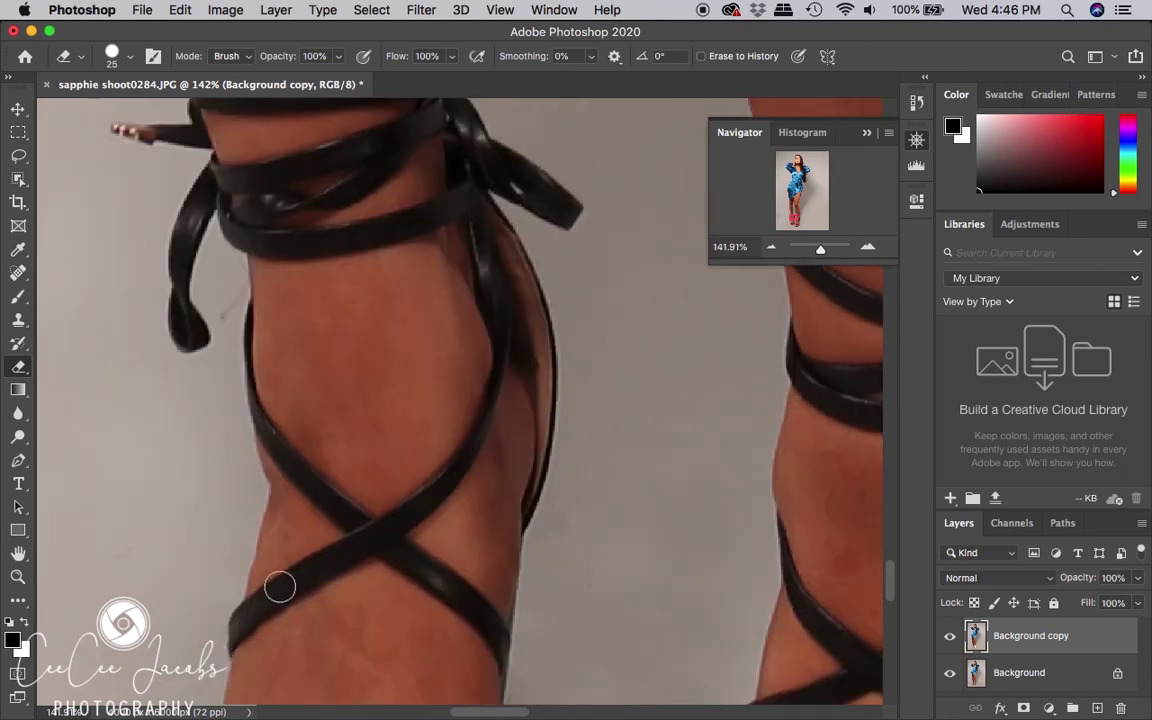
pyautogui.scroll(-5, 280, 588)
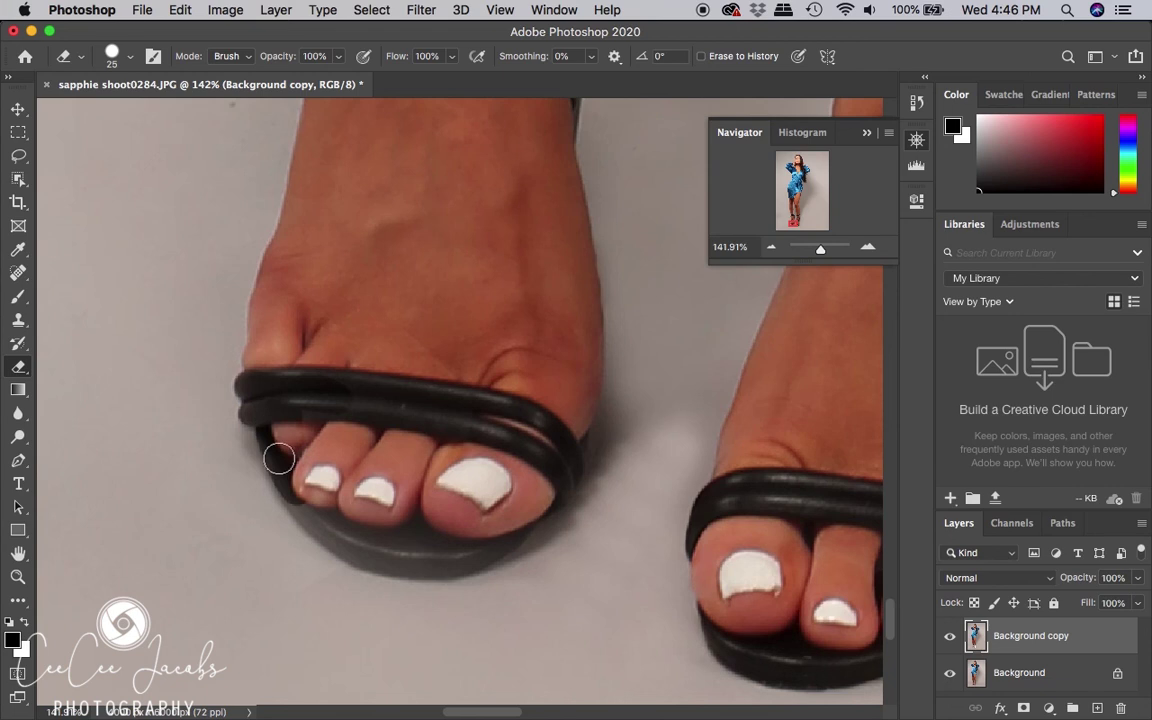
pyautogui.moveTo(279, 459)
pyautogui.mouseDown()
pyautogui.moveTo(322, 523)
pyautogui.moveTo(393, 564)
pyautogui.moveTo(476, 557)
pyautogui.moveTo(511, 534)
pyautogui.moveTo(465, 557)
pyautogui.moveTo(520, 504)
pyautogui.mouseUp()
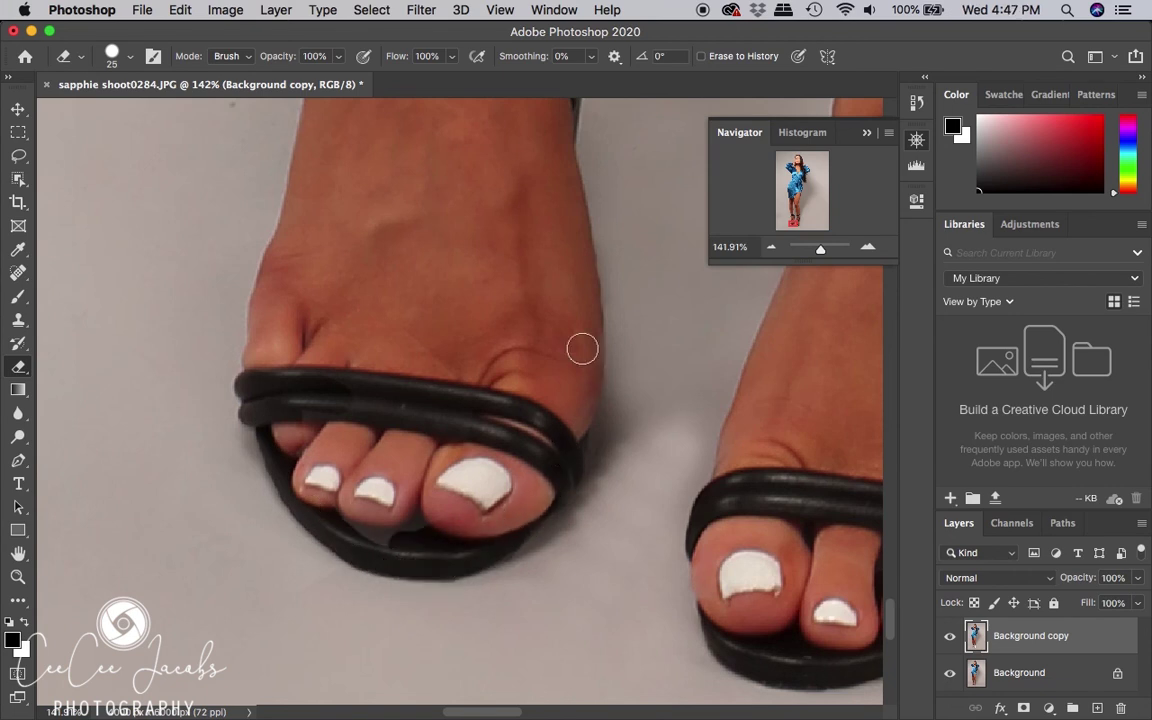
pyautogui.moveTo(582, 348)
pyautogui.mouseDown()
pyautogui.moveTo(389, 527)
pyautogui.moveTo(361, 439)
pyautogui.moveTo(274, 418)
pyautogui.moveTo(294, 495)
pyautogui.moveTo(277, 439)
pyautogui.moveTo(335, 421)
pyautogui.moveTo(303, 307)
pyautogui.mouseUp()
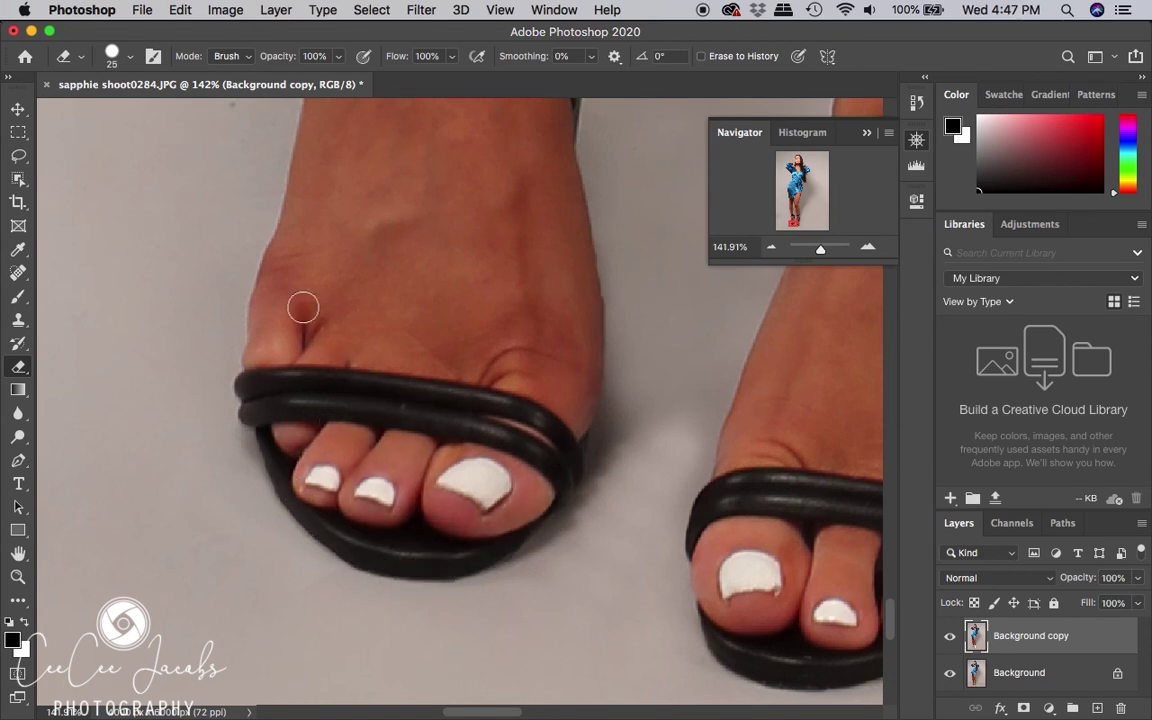
pyautogui.moveTo(268, 365); pyautogui.dragTo(296, 302)
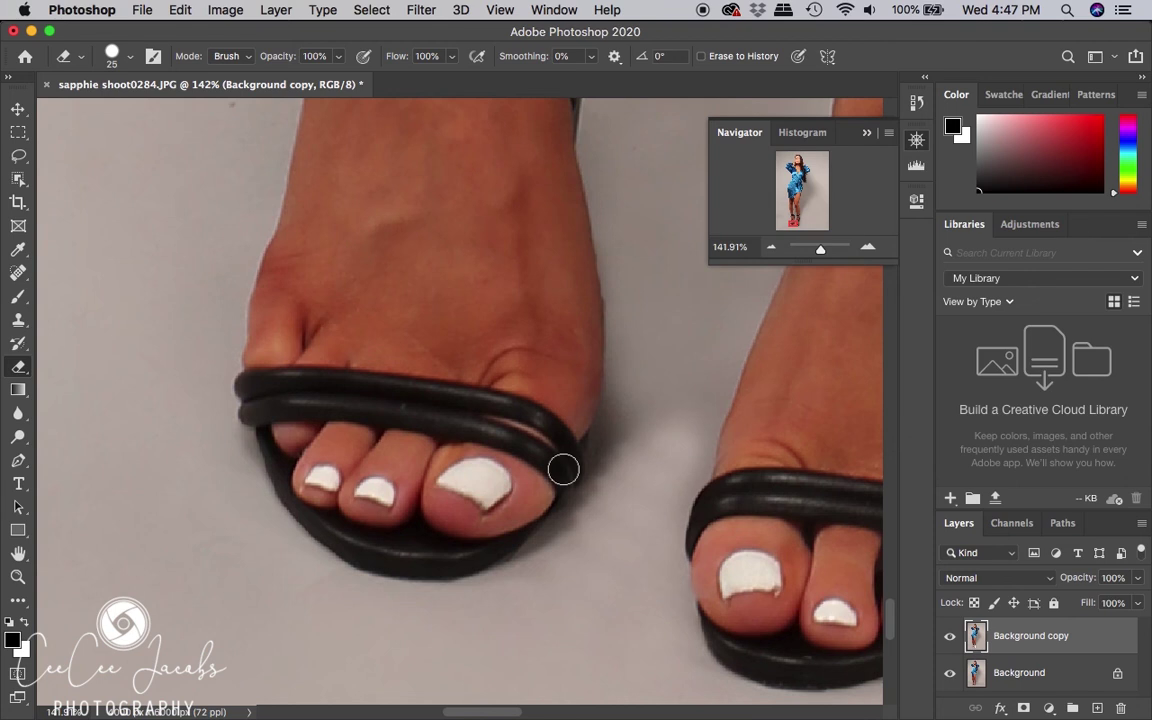
# - Try to retouch the edge of the foot and sandal sole with the Clone Stamp at brush size 9, undoing the last strokes
pyautogui.press('s')
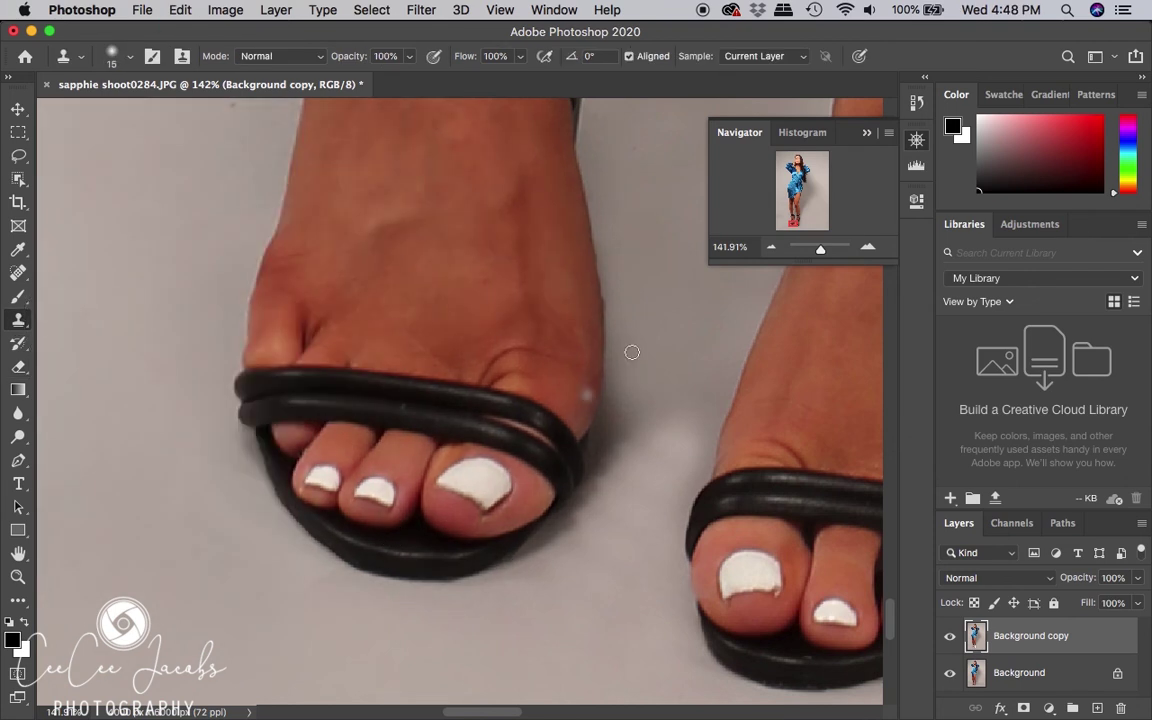
pyautogui.scroll(5, 563, 621)
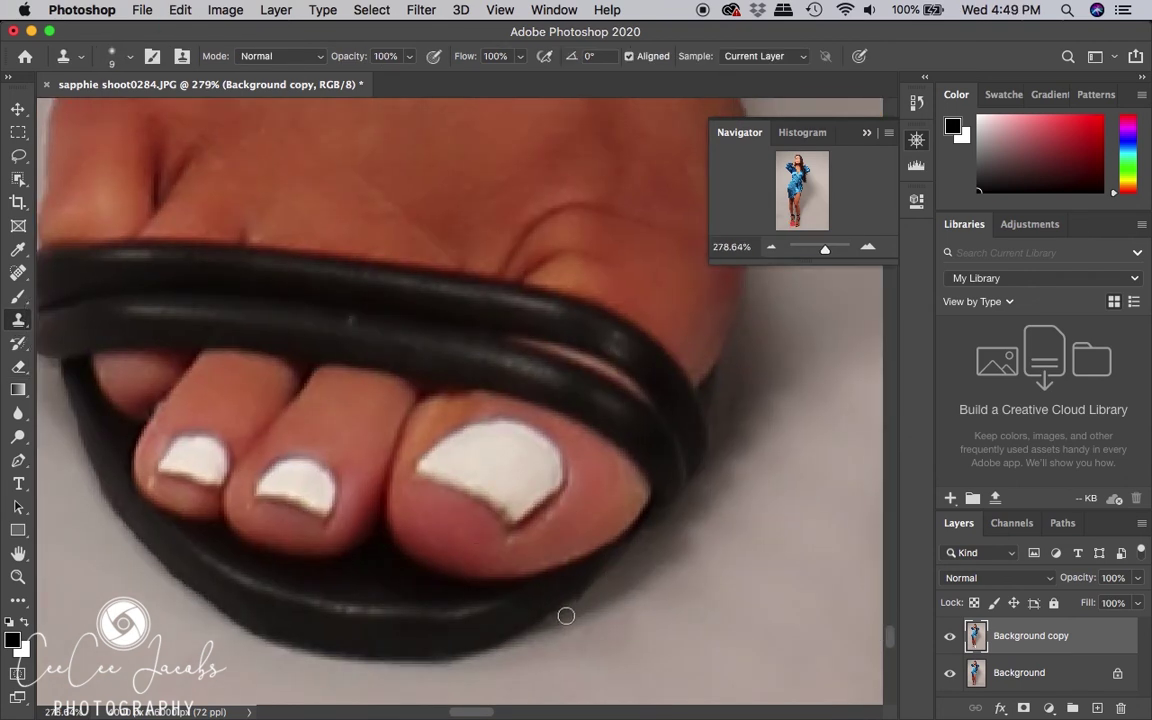
pyautogui.click(180, 9)
pyautogui.click(180, 9)
# - View the whole photo and toggle the Background copy layer's visibility to compare the retouch with the original
pyautogui.moveTo(825, 249); pyautogui.dragTo(809, 258)
pyautogui.click(950, 636)
pyautogui.click(950, 636)
pyautogui.click(950, 636)
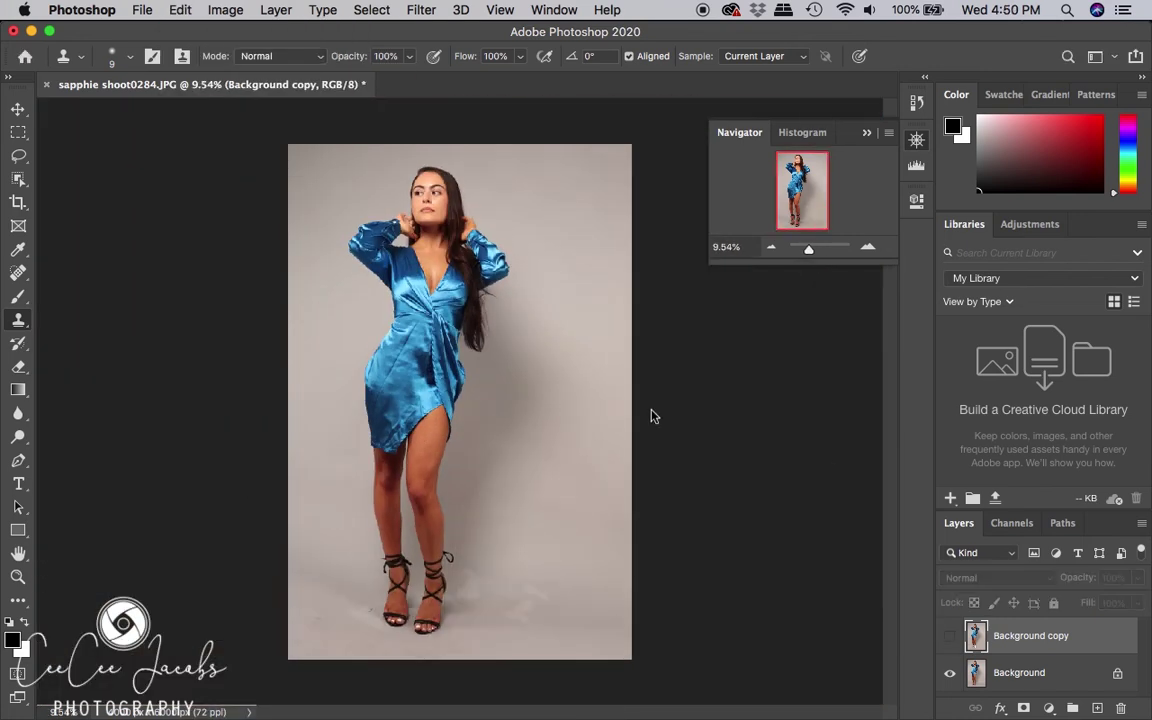
pyautogui.moveTo(822, 247); pyautogui.dragTo(809, 247)
pyautogui.click(950, 636)
# - Save the layered document on the computer in Portfolio 2020 in Photoshop format, named with the model's first name followed by "edited5"
pyautogui.click(142, 9)
pyautogui.click(408, 101)
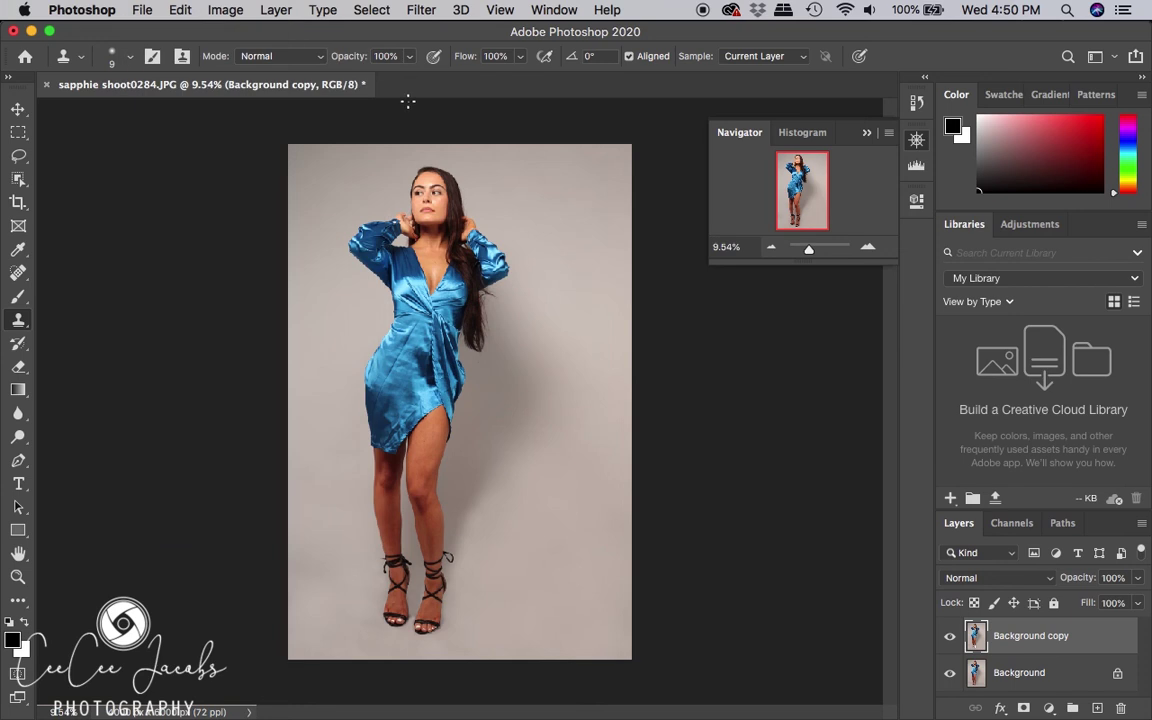
pyautogui.press('super+s')
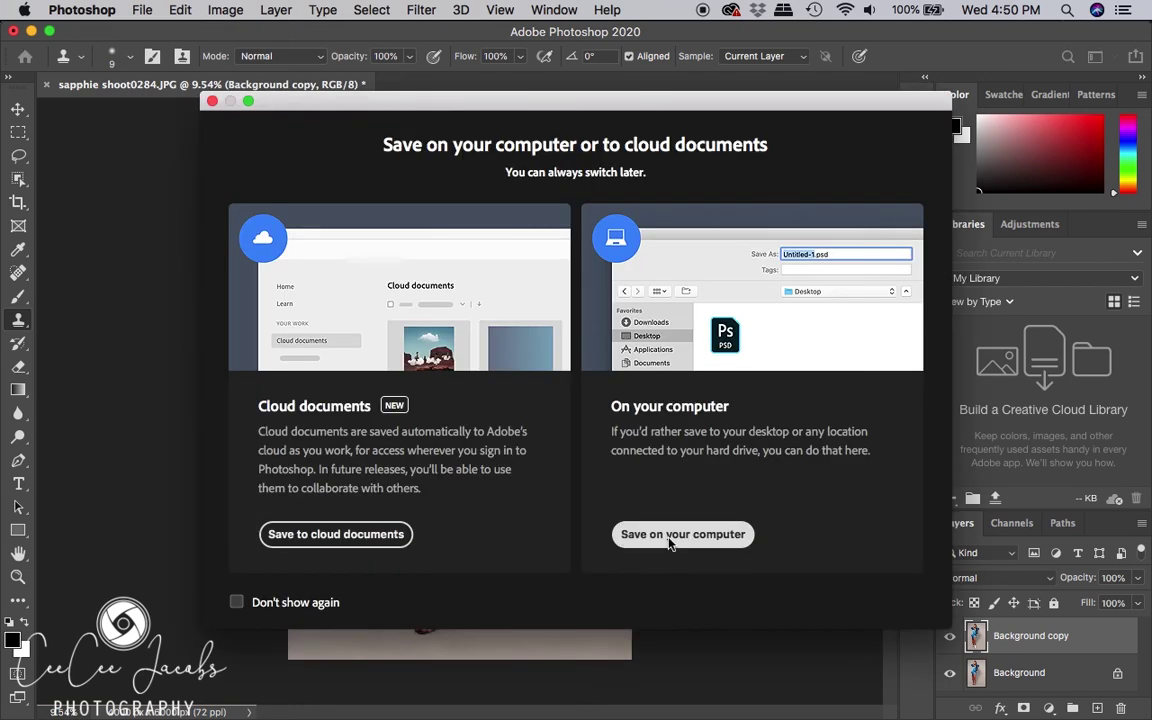
pyautogui.click(680, 534)
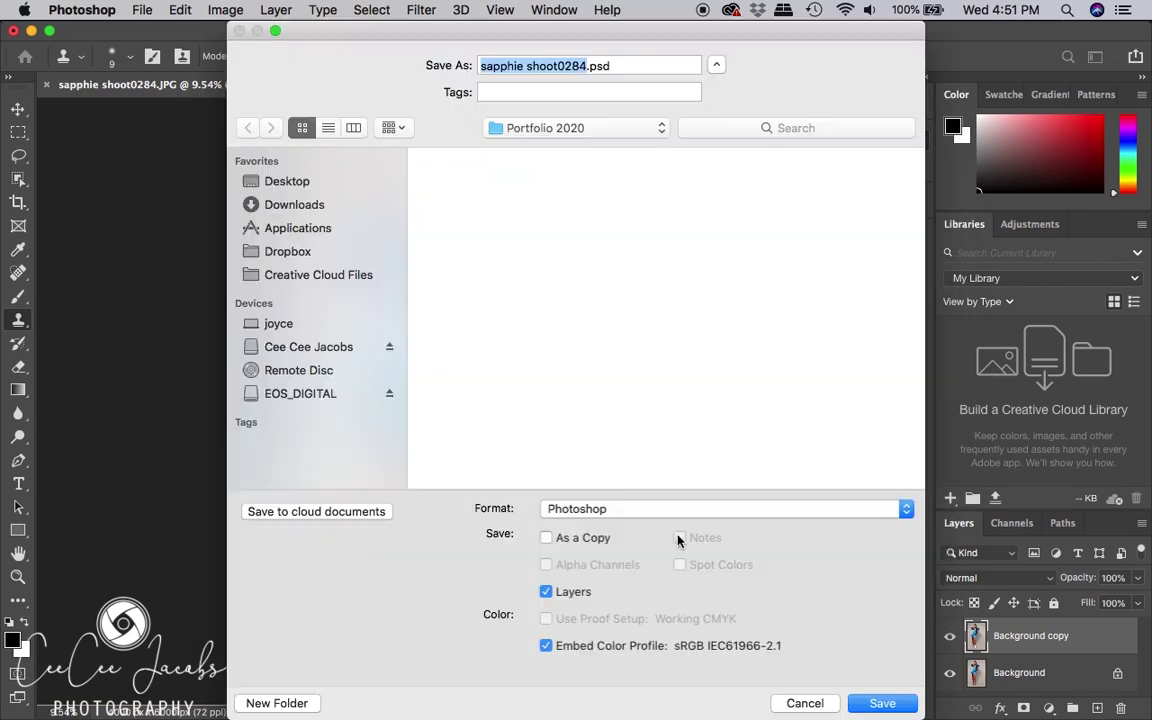
pyautogui.press('BackSpace')
pyautogui.write('milly ')
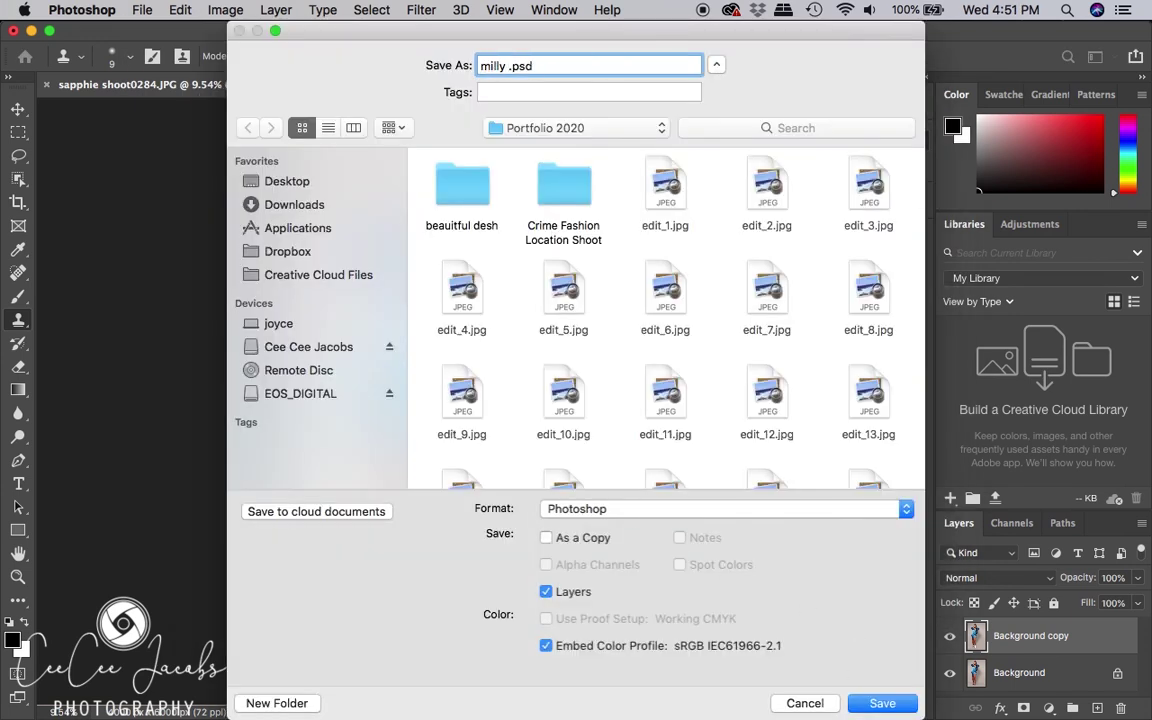
pyautogui.write('edited2')
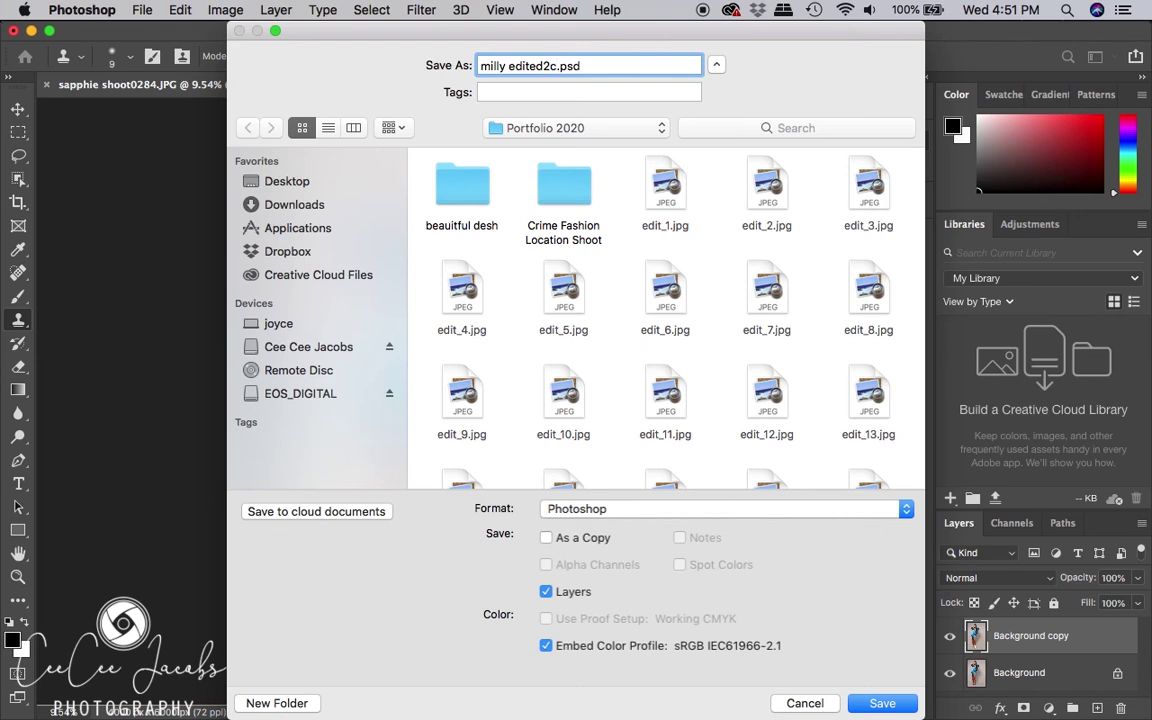
pyautogui.press('BackSpace')
pyautogui.write('5')
pyautogui.press('Return')
pyautogui.click(792, 313)
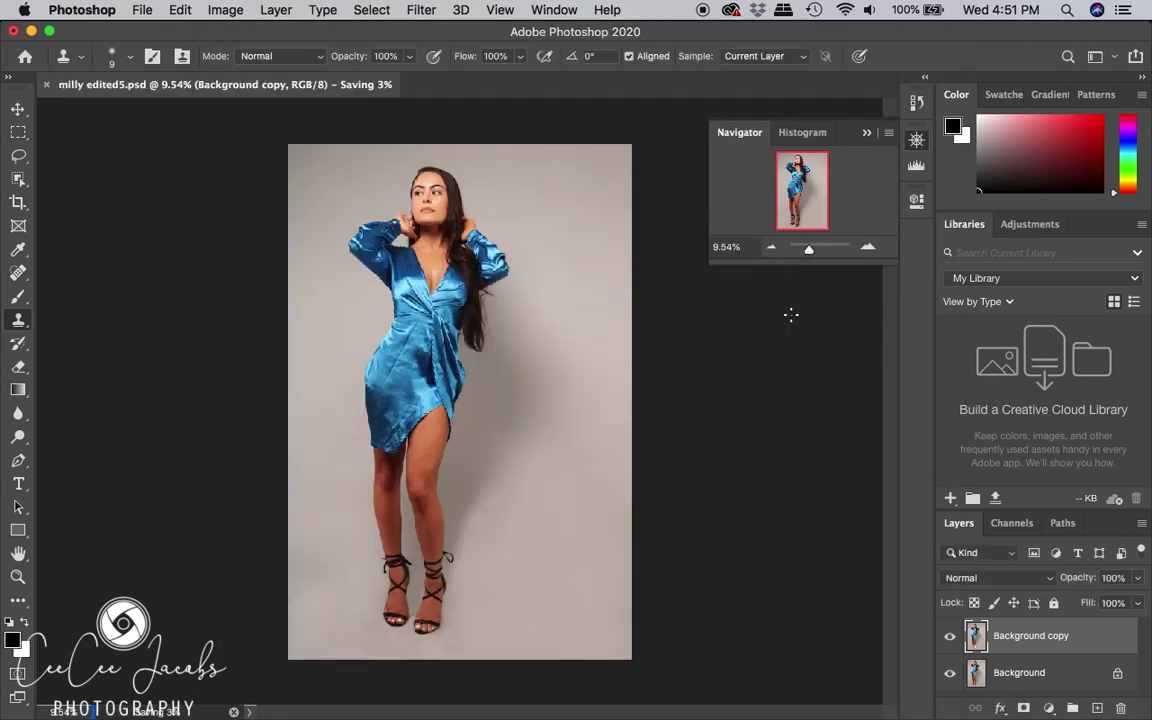
# - Switch to the Move tool and flatten the image into a single Background layer
pyautogui.click(17, 106)
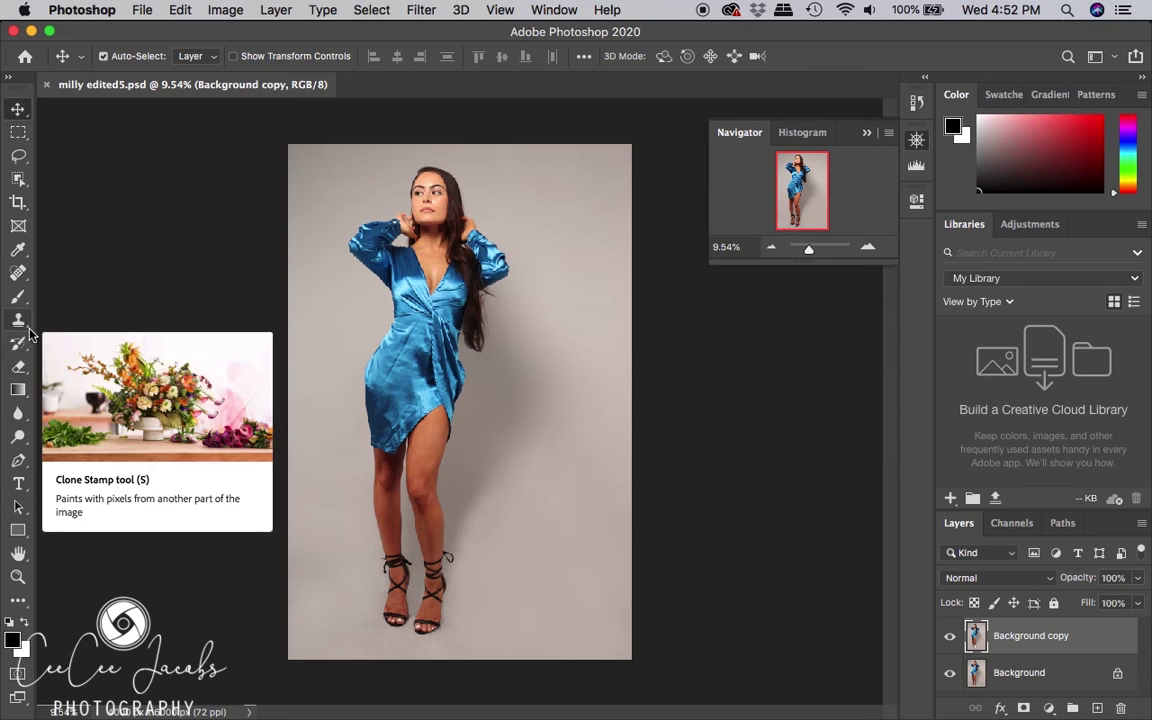
pyautogui.click(1141, 525)
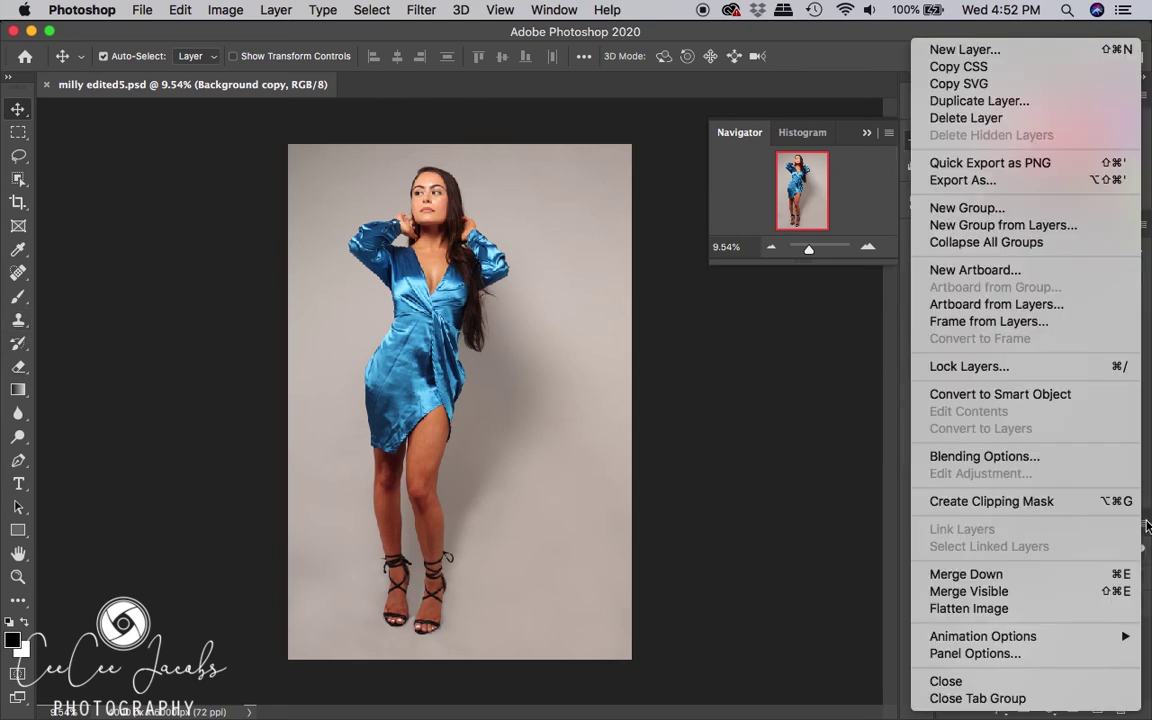
pyautogui.click(1043, 608)
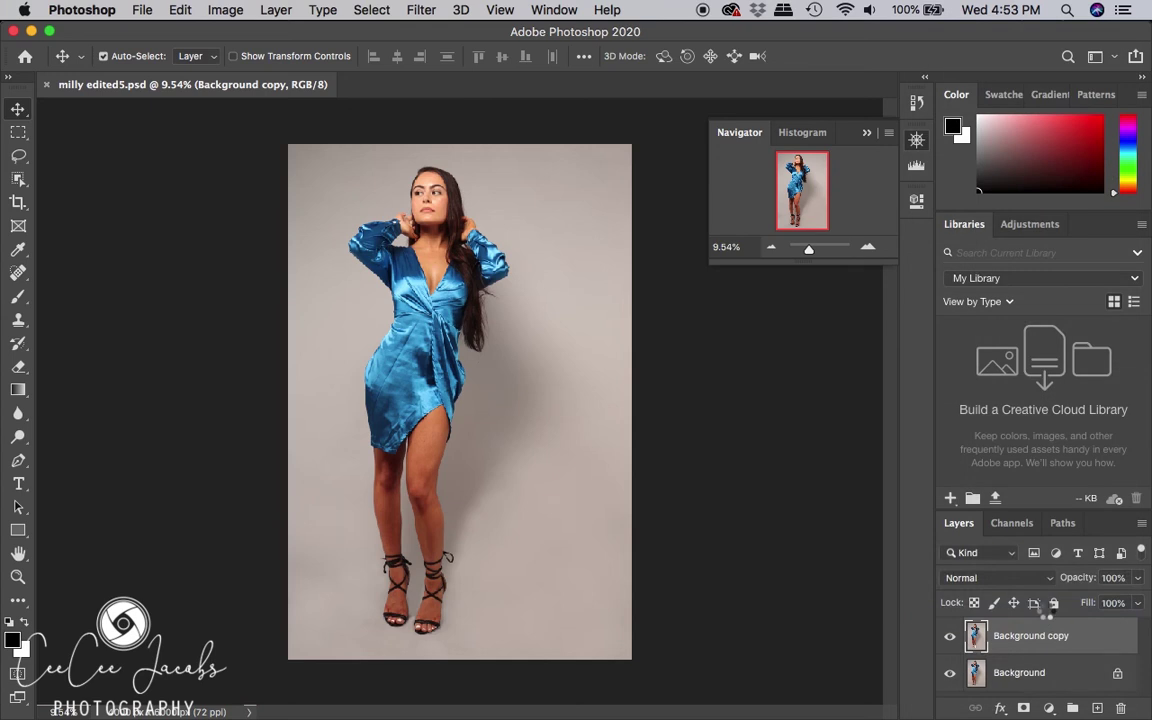
# - Save the flattened image as a JPEG in Portfolio 2020 under the same base file name
pyautogui.click(143, 9)
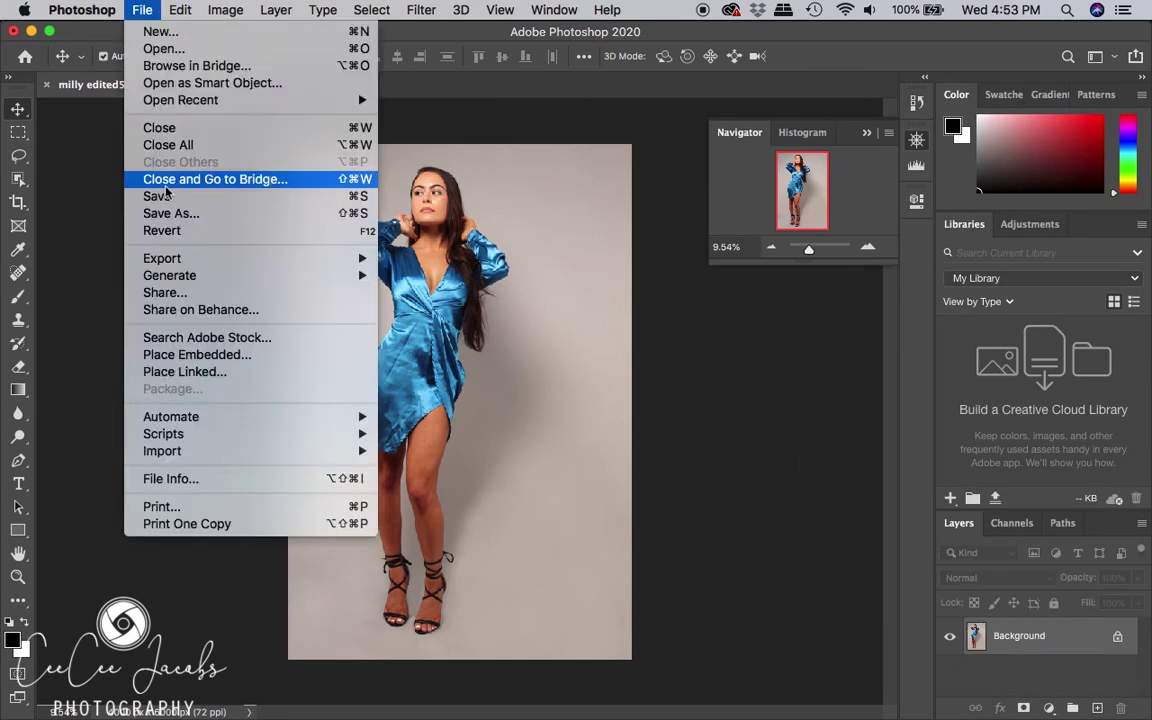
pyautogui.click(153, 194)
pyautogui.click(633, 541)
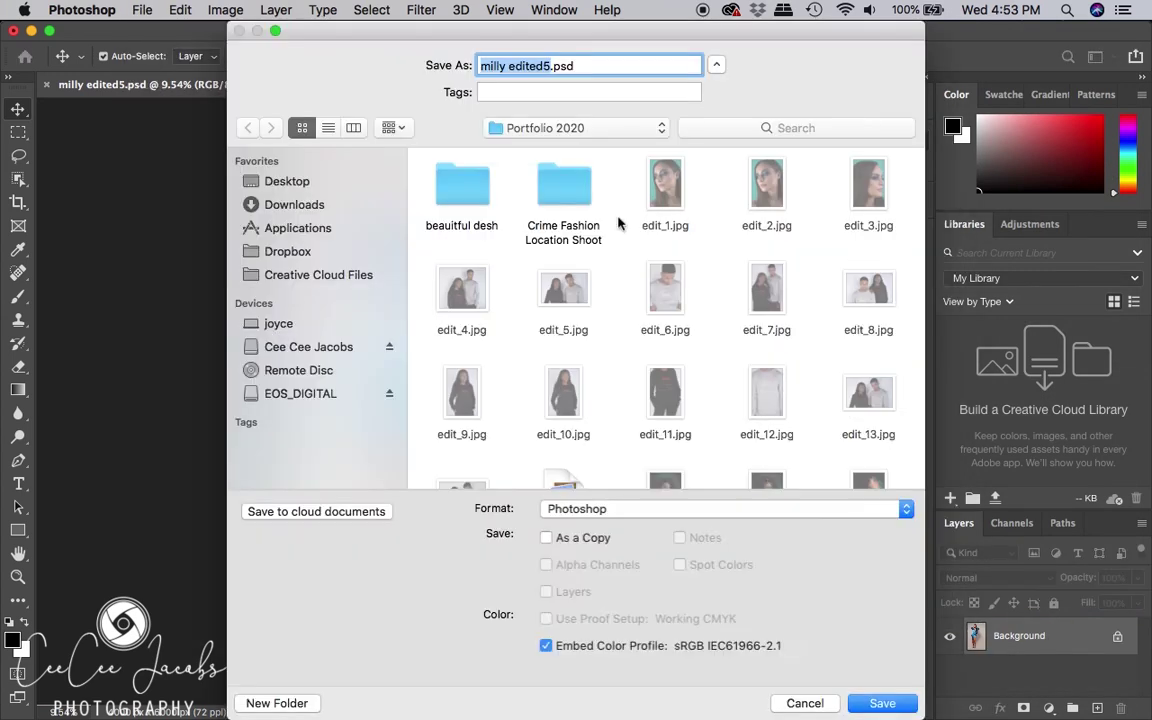
pyautogui.click(555, 447)
pyautogui.click(579, 621)
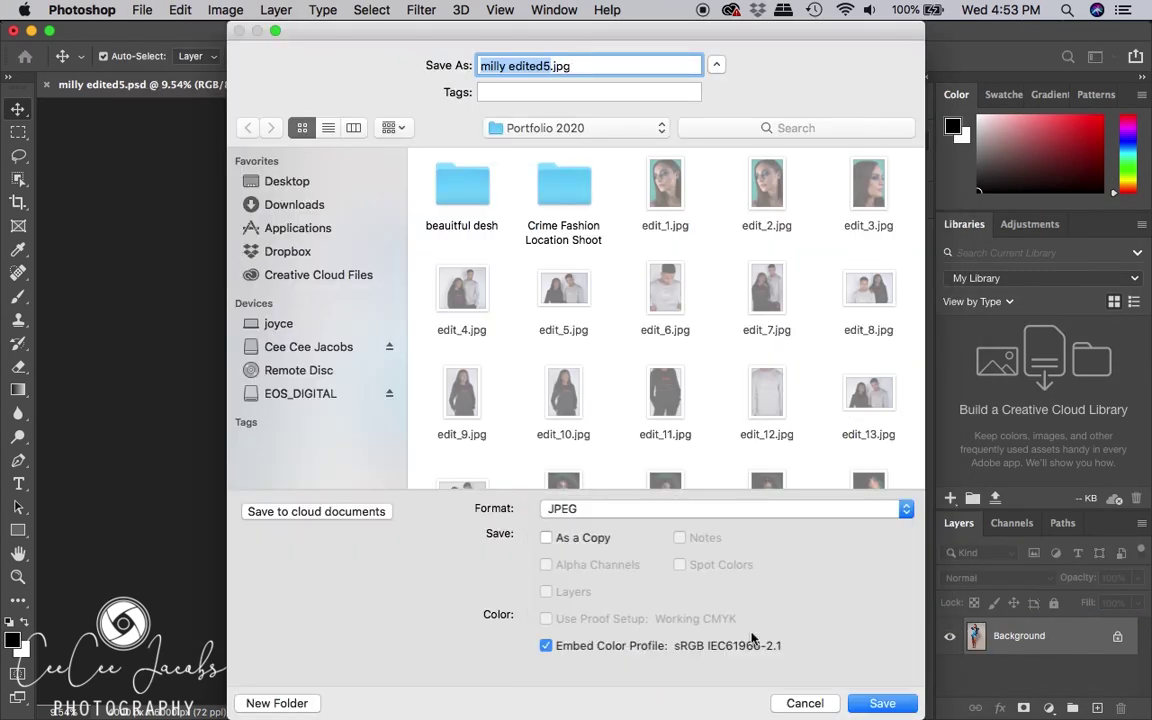
pyautogui.click(880, 704)
pyautogui.click(683, 186)
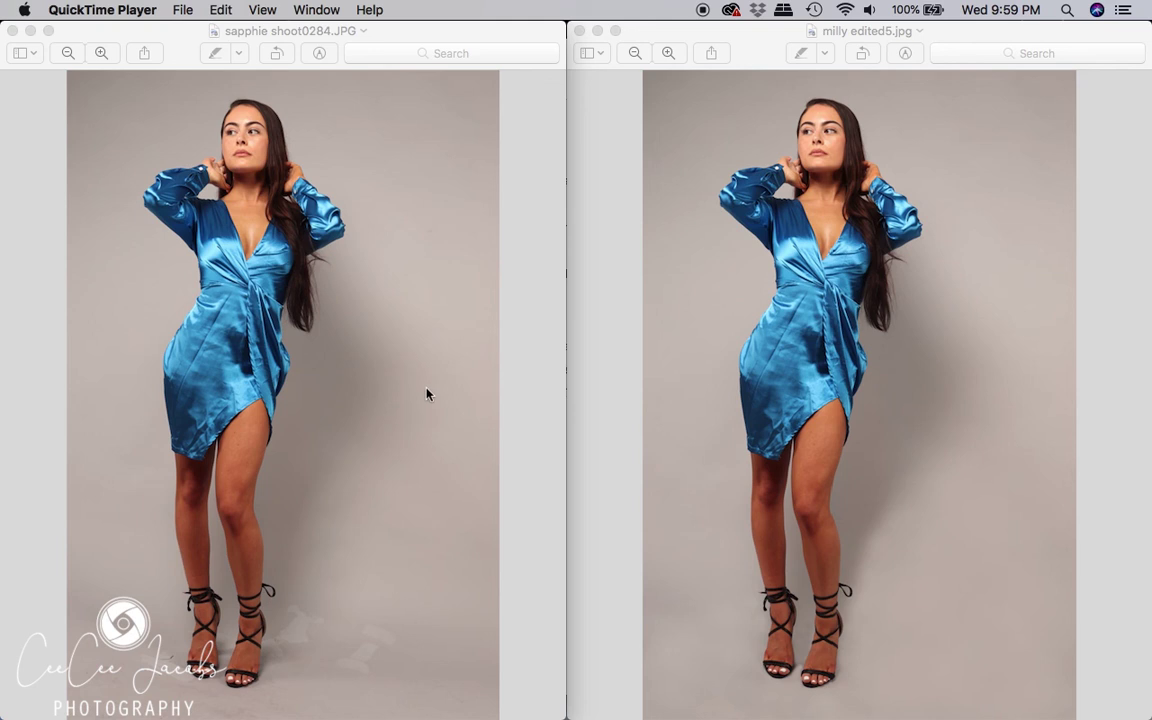
# - Switch to Preview and enlarge the legs and floor area of sapphie shoot0284.JPG to inspect the original backdrop marks
pyautogui.click(331, 665)
pyautogui.scroll(3, 334, 647)
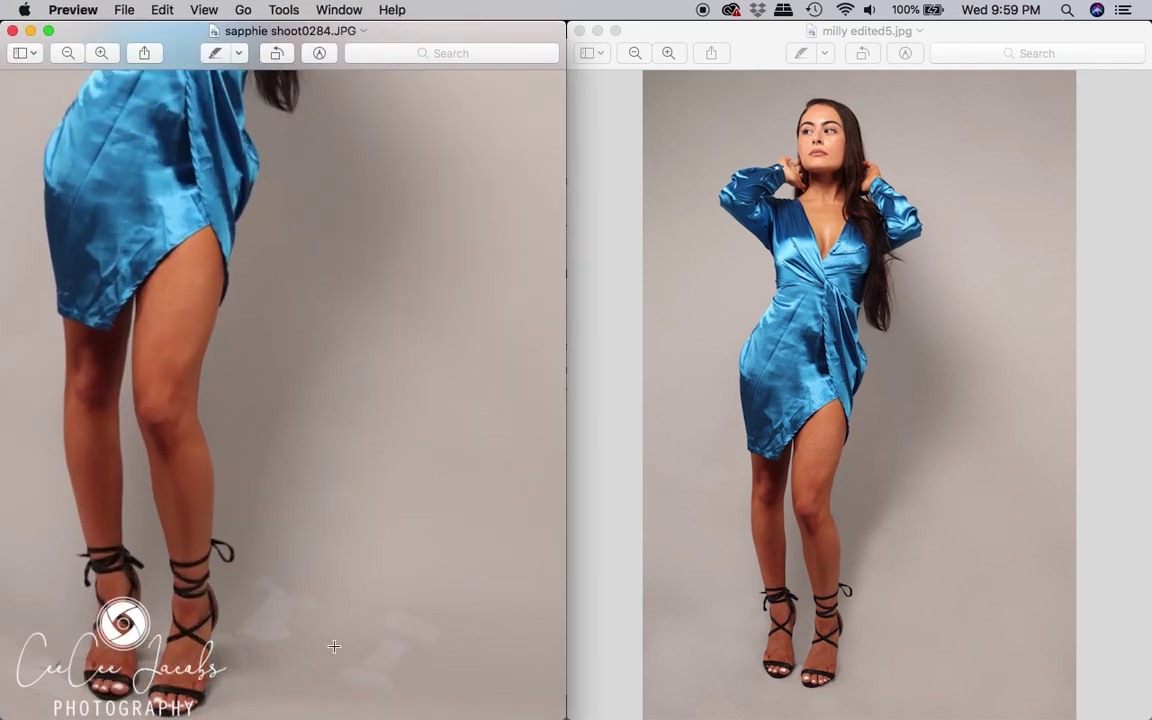
# - Examine the backdrop and floor marks around the model's feet in the original photo
pyautogui.scroll(-2, 334, 647)
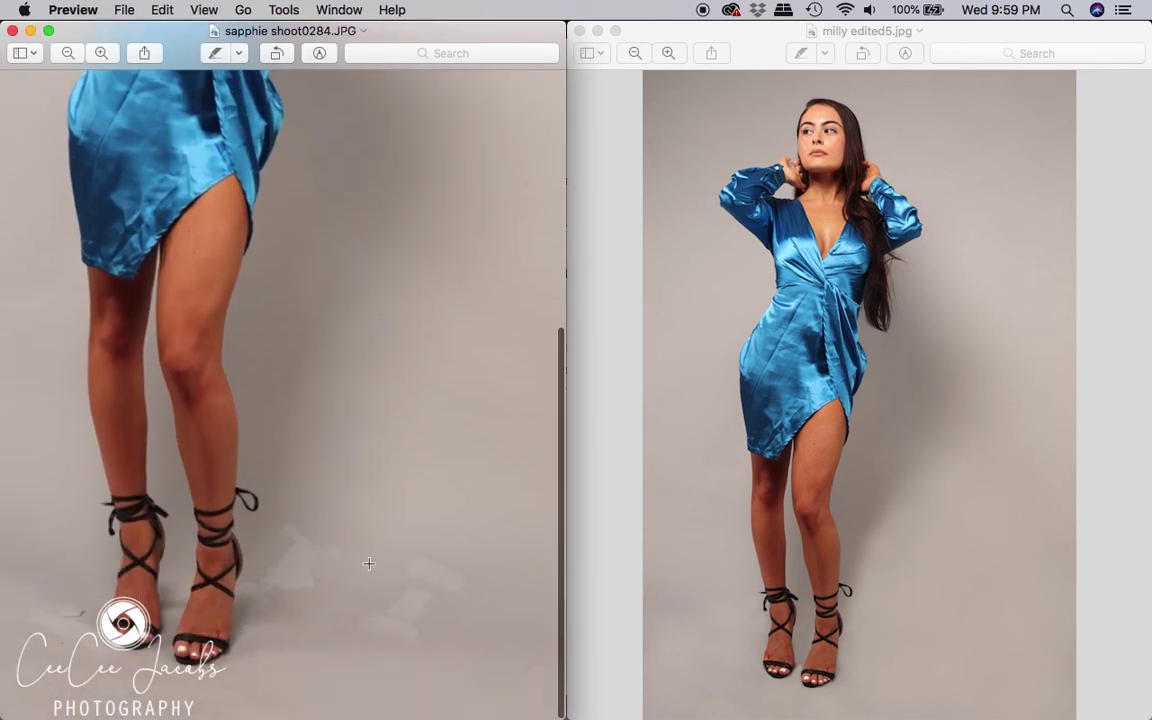
pyautogui.hscroll(-2, 383, 580)
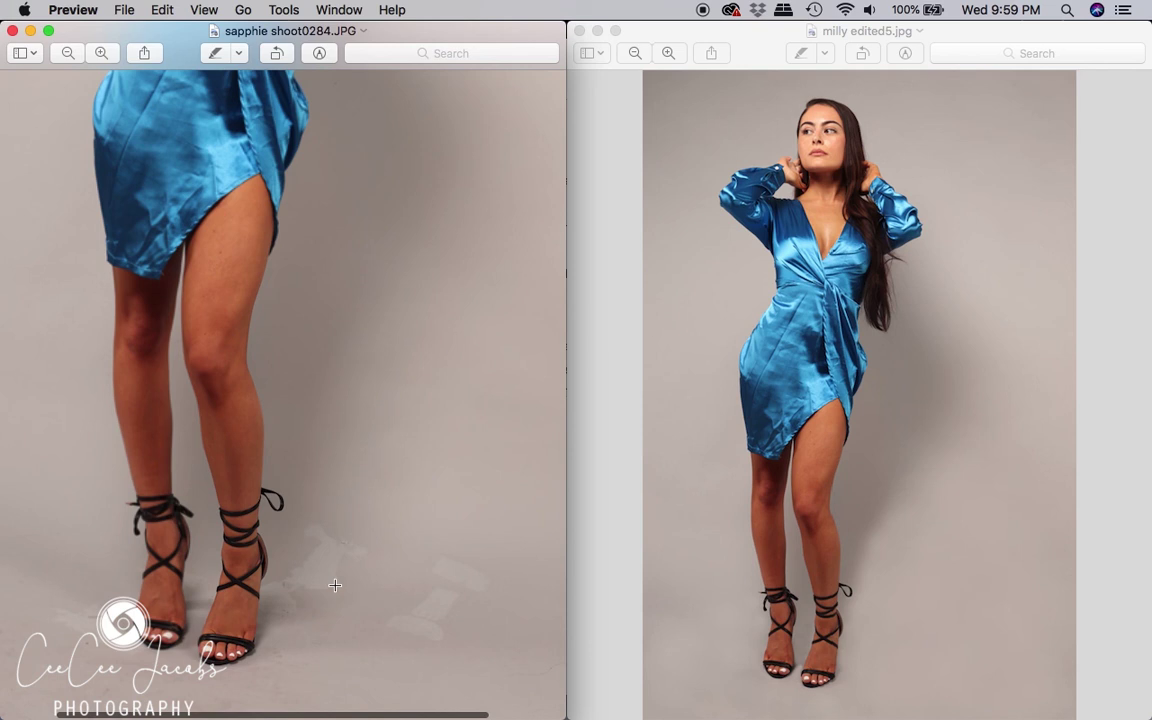
pyautogui.hscroll(1, 335, 585)
pyautogui.hscroll(-5, 335, 585)
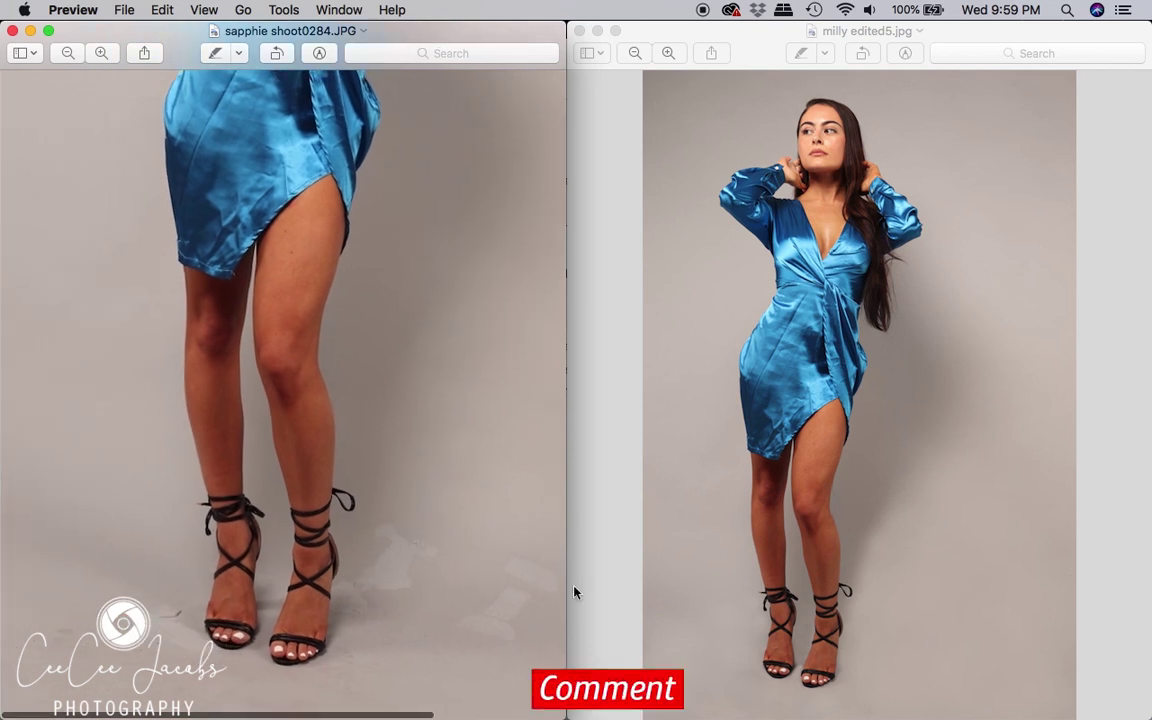
# - Enlarge the legs and floor area of the edited JPEG and inspect the retouched backdrop on both sides of the model
pyautogui.click(886, 590)
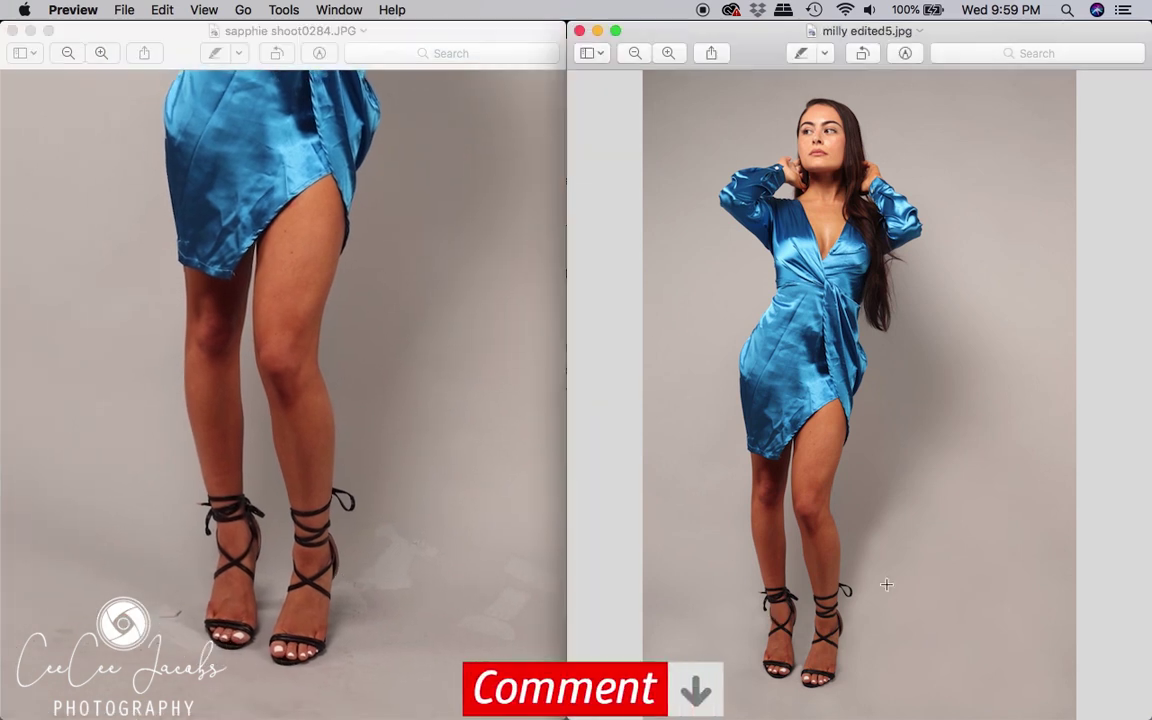
pyautogui.scroll(5, 886, 588)
pyautogui.scroll(-3, 886, 584)
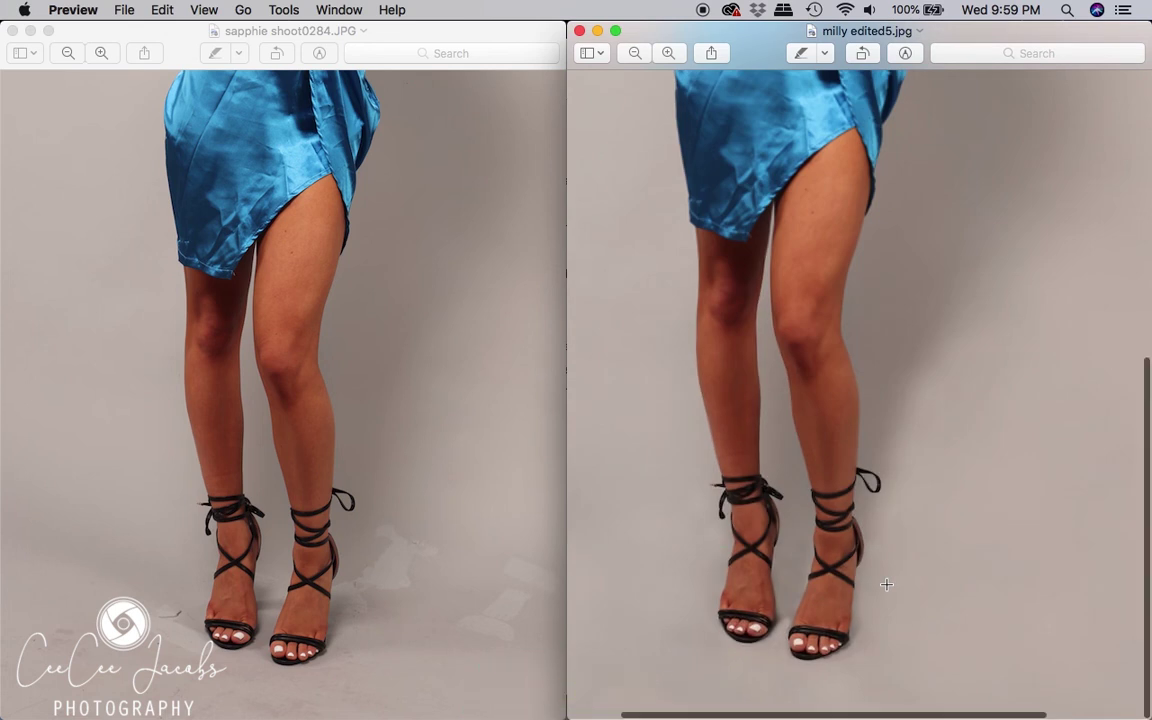
pyautogui.hscroll(5, 886, 584)
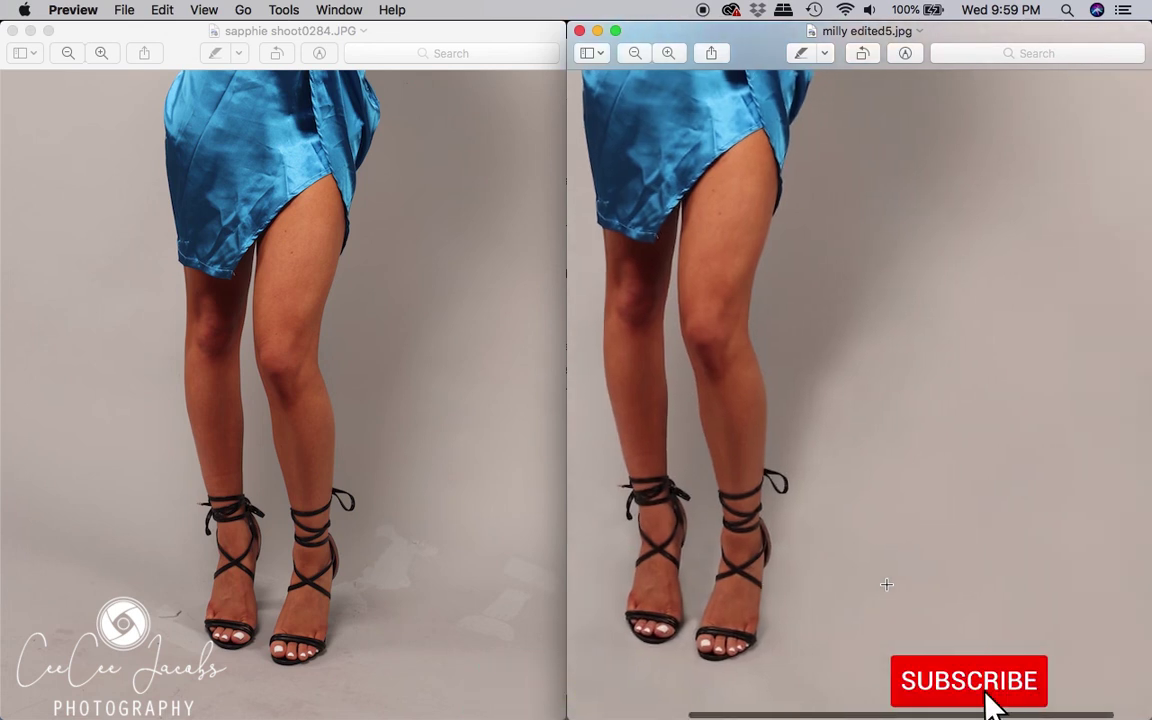
pyautogui.hscroll(2, 886, 584)
pyautogui.hscroll(-3, 886, 584)
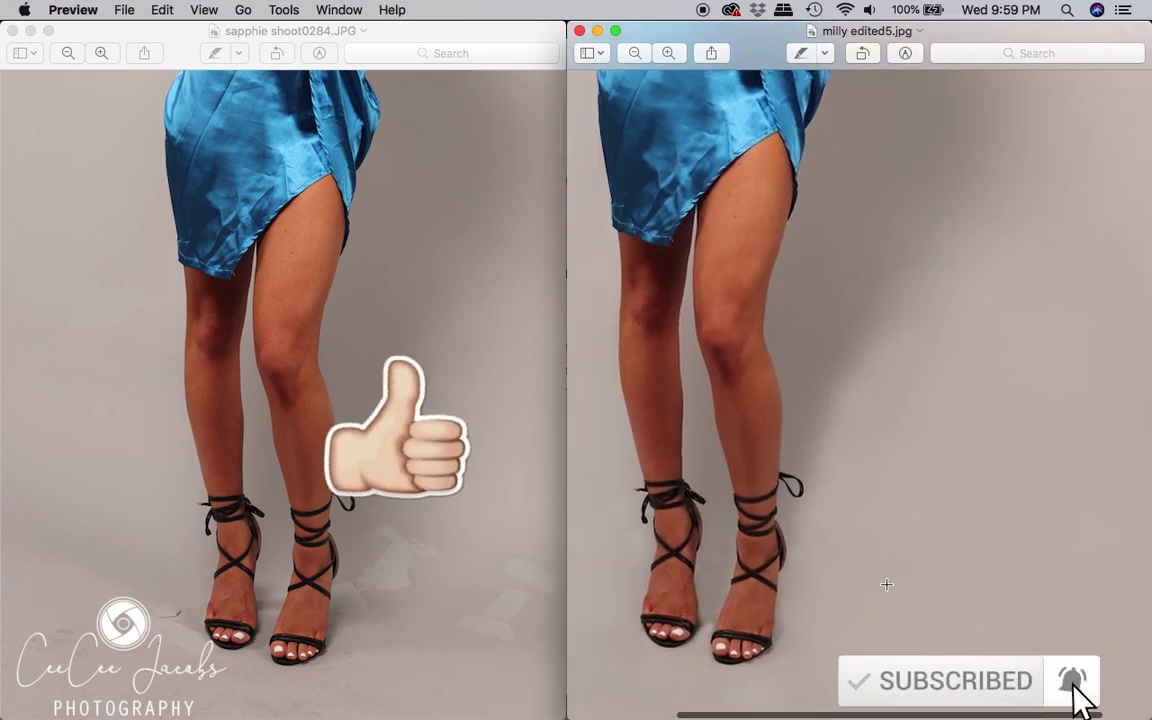
pyautogui.hscroll(-5, 886, 584)
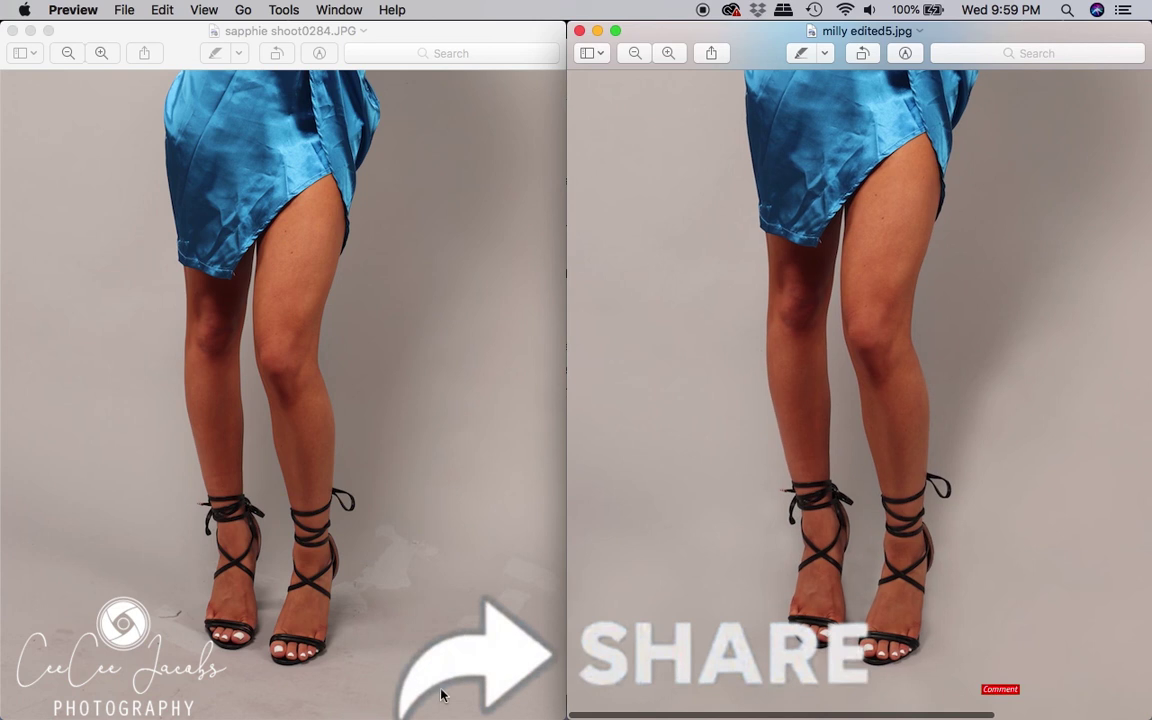
# - Return to the original photo and compare its floor patches and scuffs beside the shoes with the edited version
pyautogui.click(422, 583)
pyautogui.hscroll(-1, 422, 583)
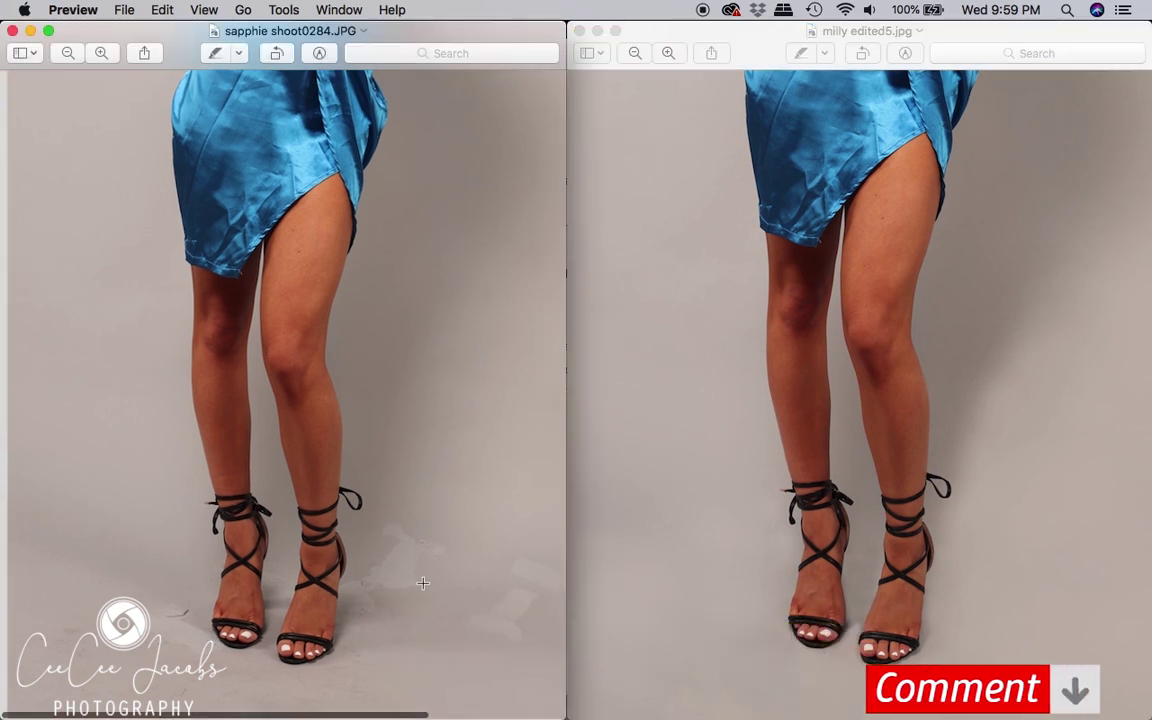
pyautogui.hscroll(1, 422, 583)
pyautogui.hscroll(6, 422, 583)
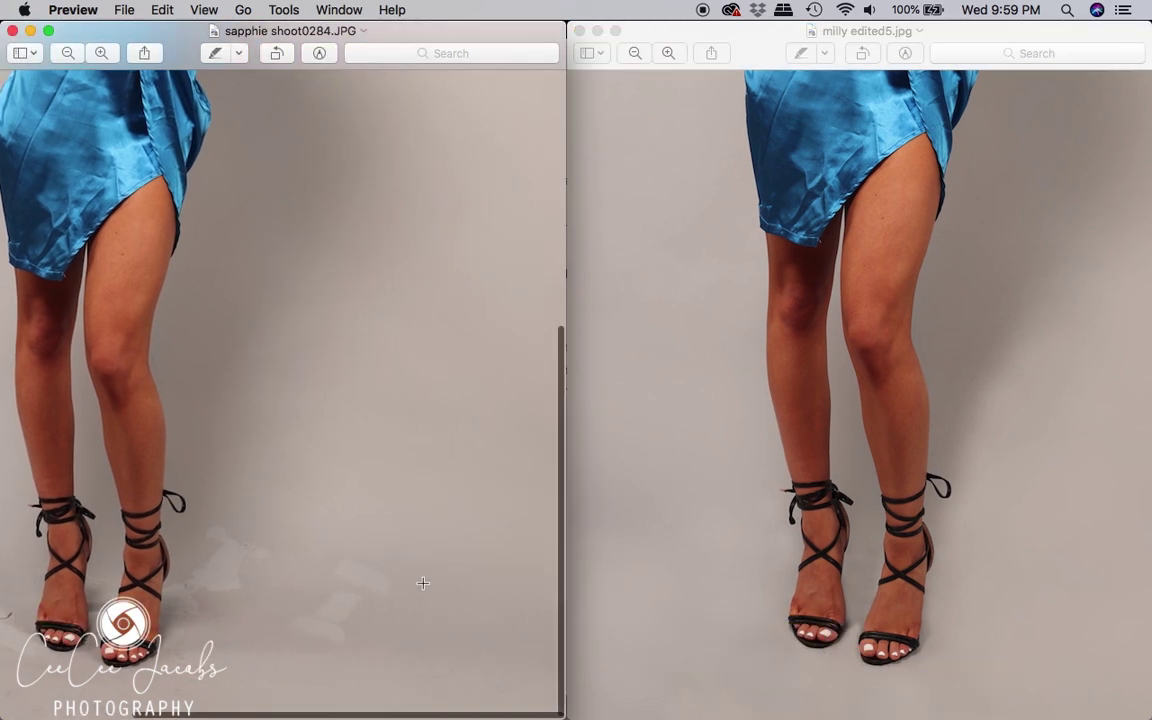
pyautogui.hscroll(-6, 422, 583)
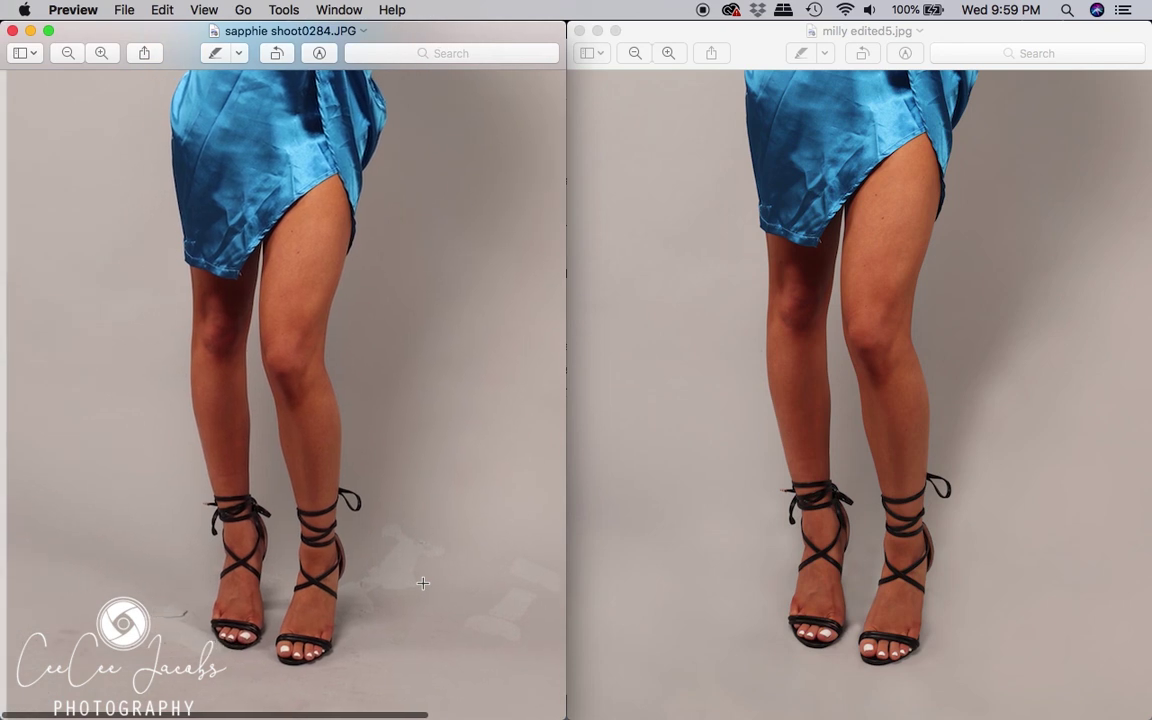
pyautogui.hscroll(1, 422, 583)
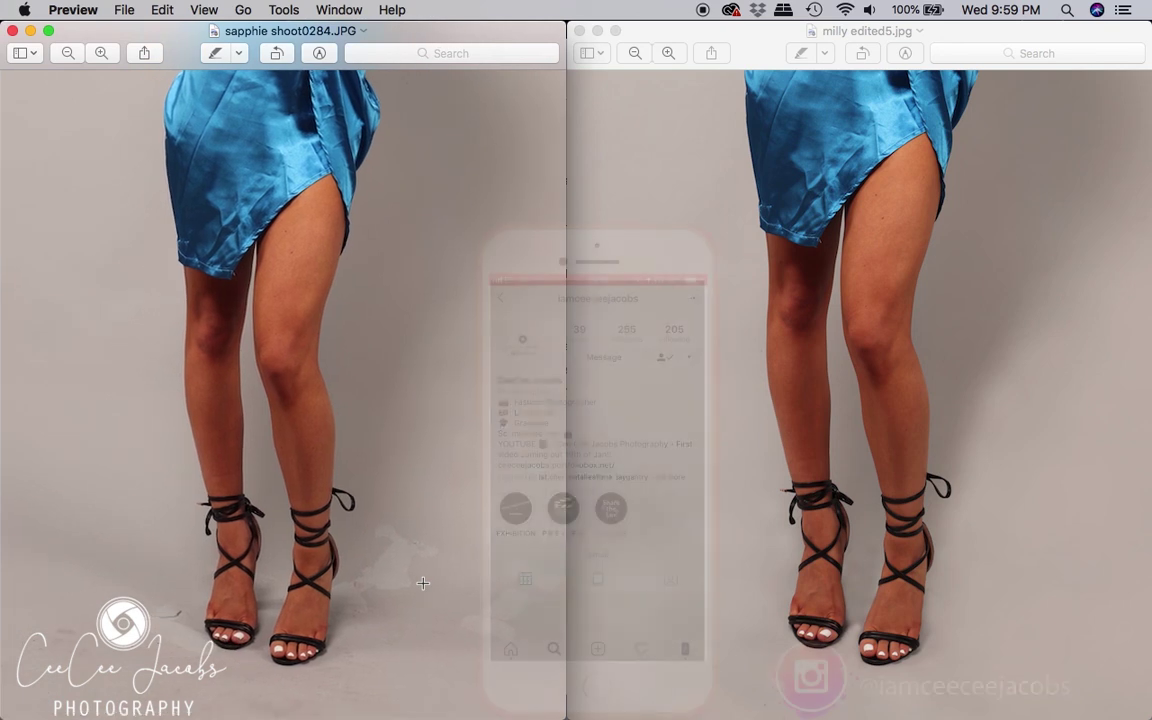
pyautogui.hscroll(4, 422, 583)
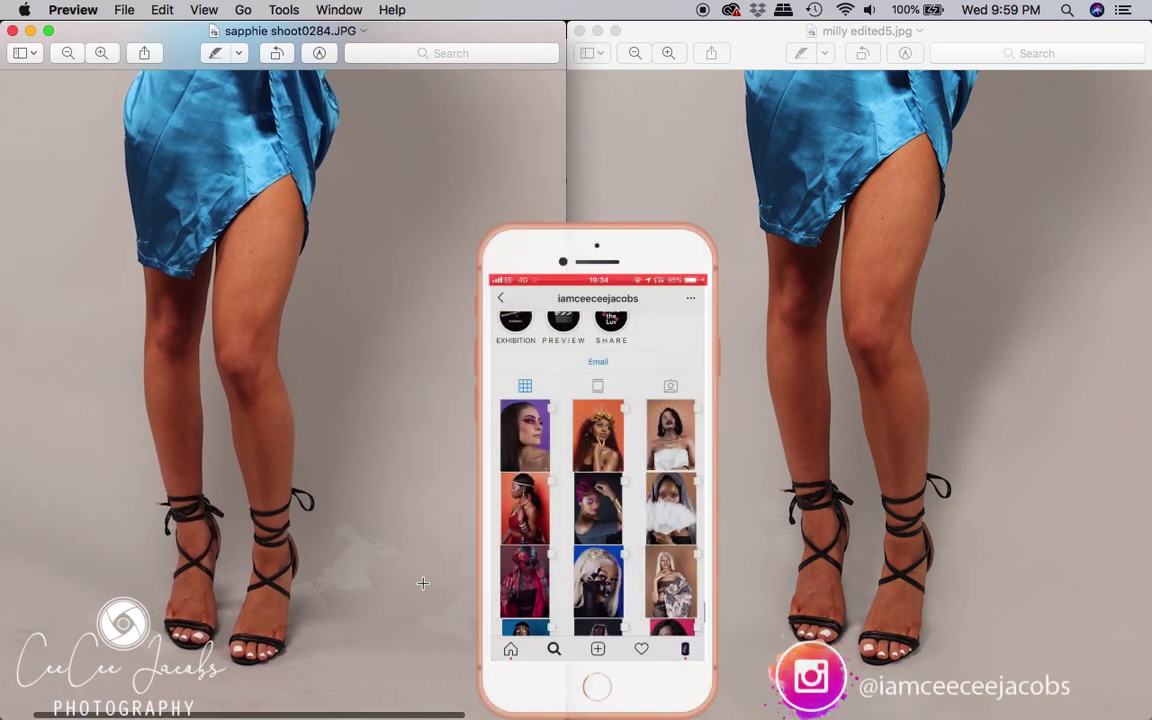
pyautogui.hscroll(-4, 422, 583)
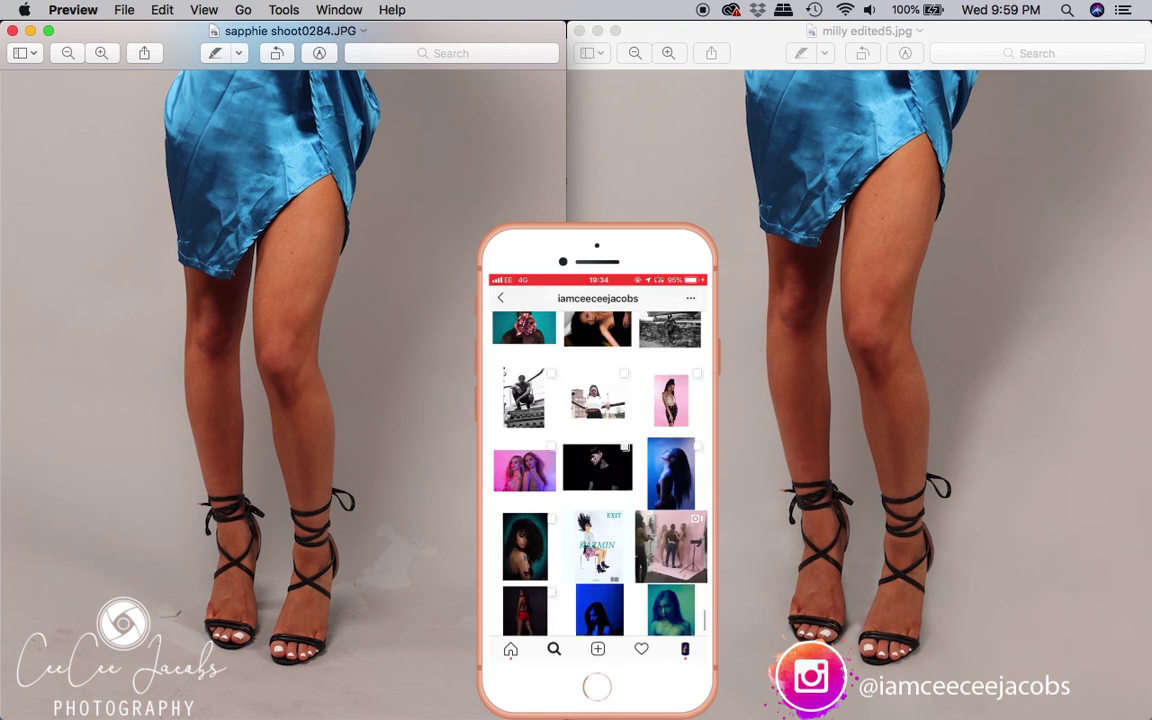
# - Recheck the cleaned floor beside the model's shoes in the edited JPEG against the original
pyautogui.click(650, 580)
pyautogui.hscroll(7, 860, 400)
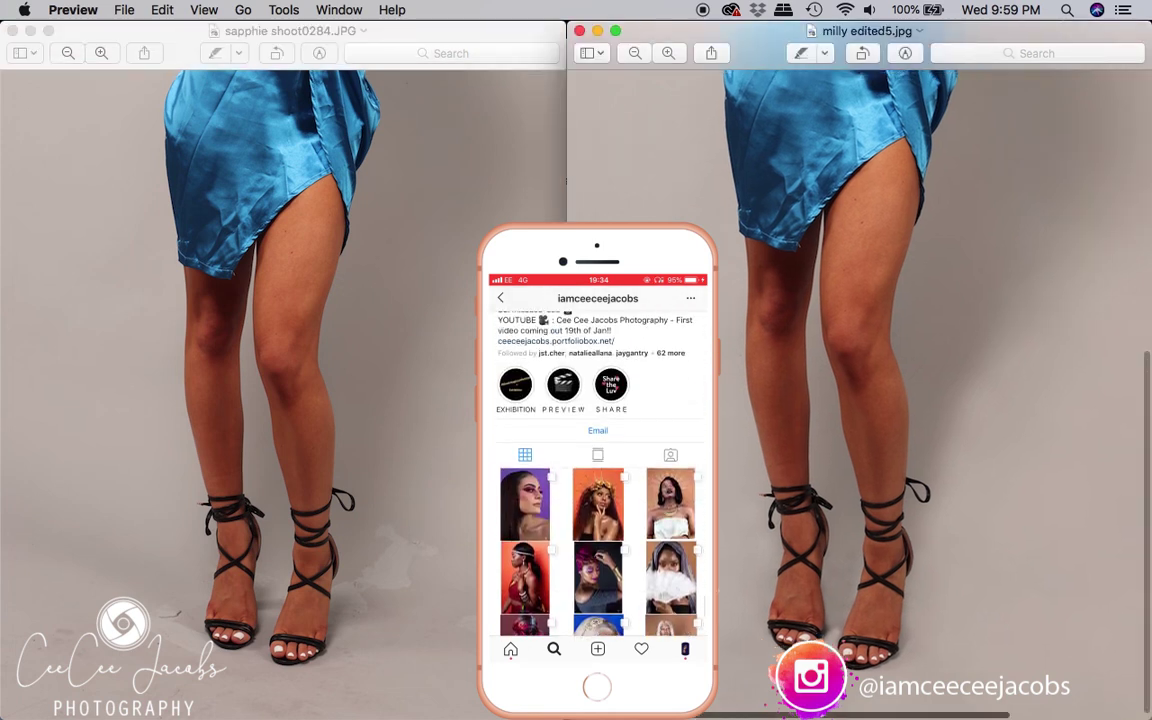
pyautogui.hscroll(-5, 733, 579)
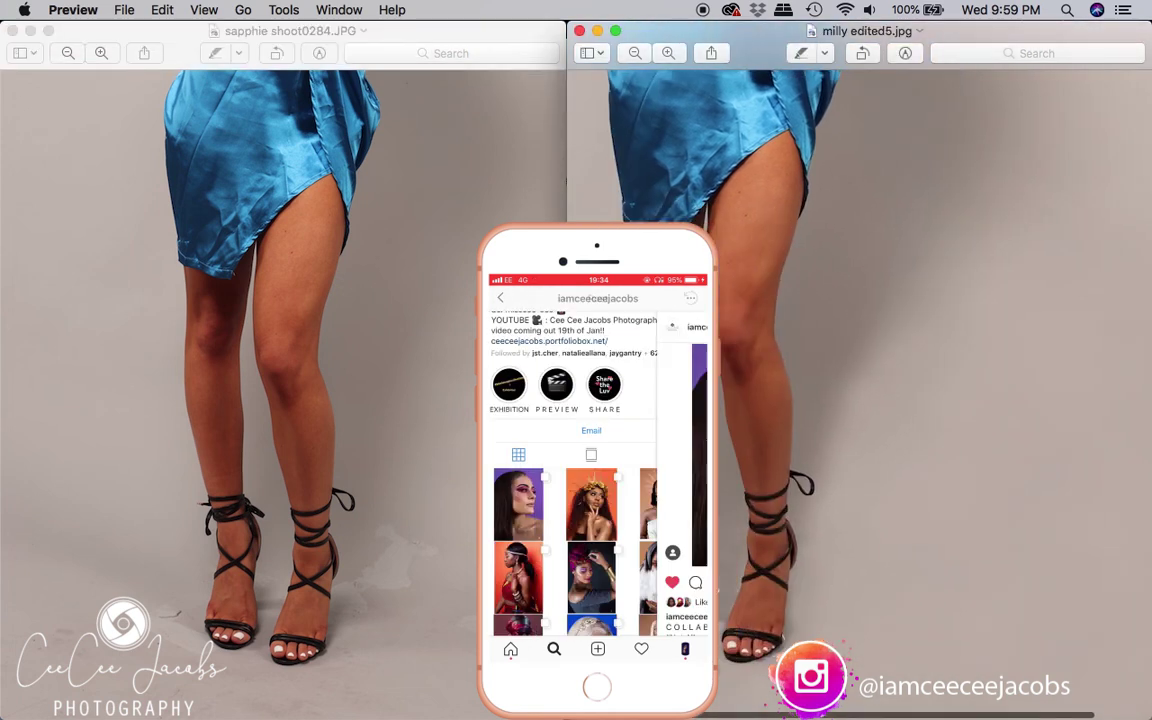